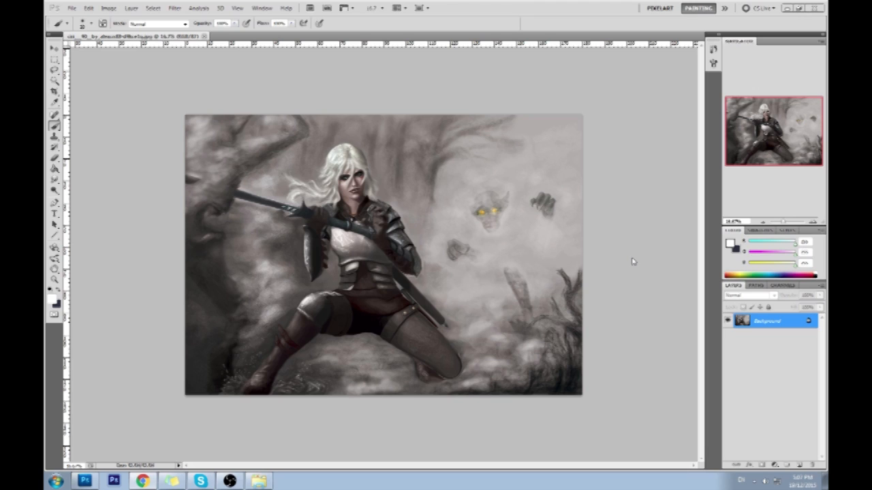
Circle the woman's two legs with the brush and undo both marks
drag(284, 318, 281, 320)
drag(436, 314, 450, 329)
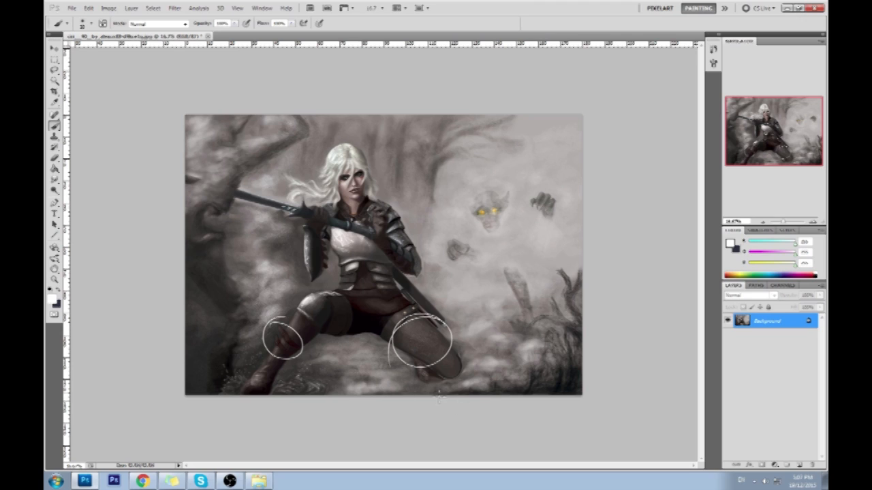
key(ctrl+alt+z)
key(ctrl+alt+z)
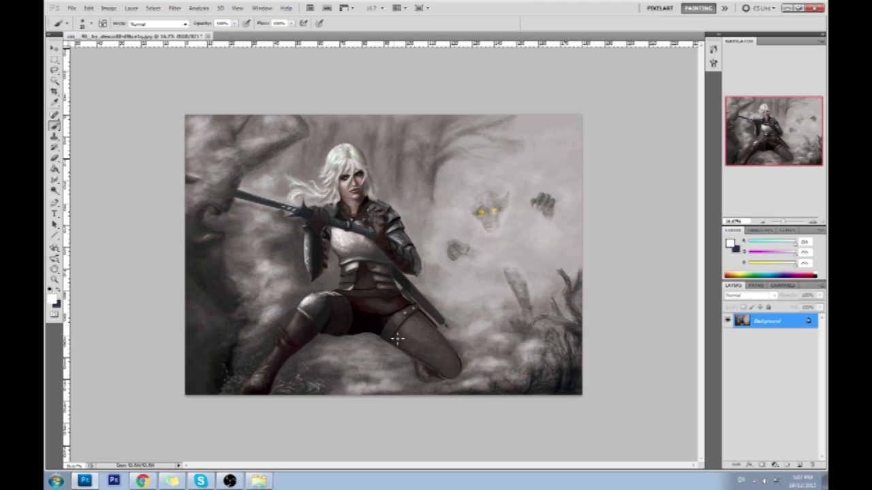
Add a new empty layer above the background, undoing the trial stroke drawn on it
click(800, 464)
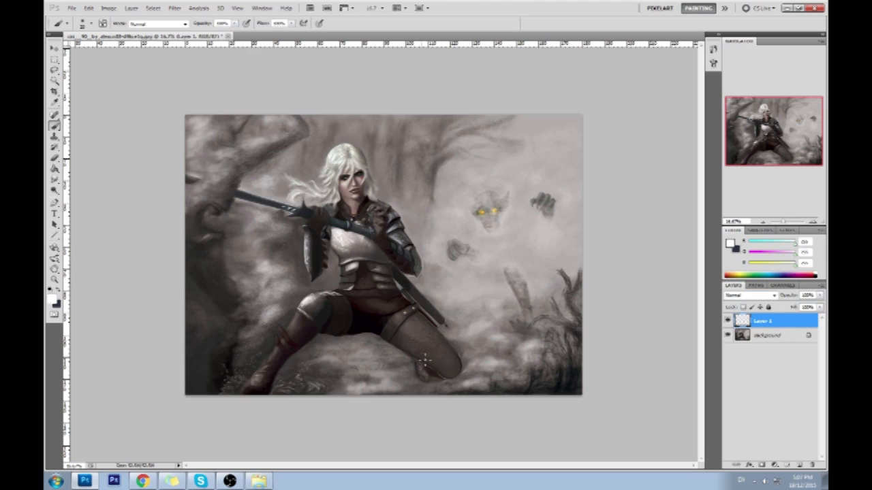
mouse_move(463, 172)
mouse_down()
mouse_move(379, 256)
mouse_move(388, 219)
mouse_move(423, 264)
mouse_up()
key(ctrl+z)
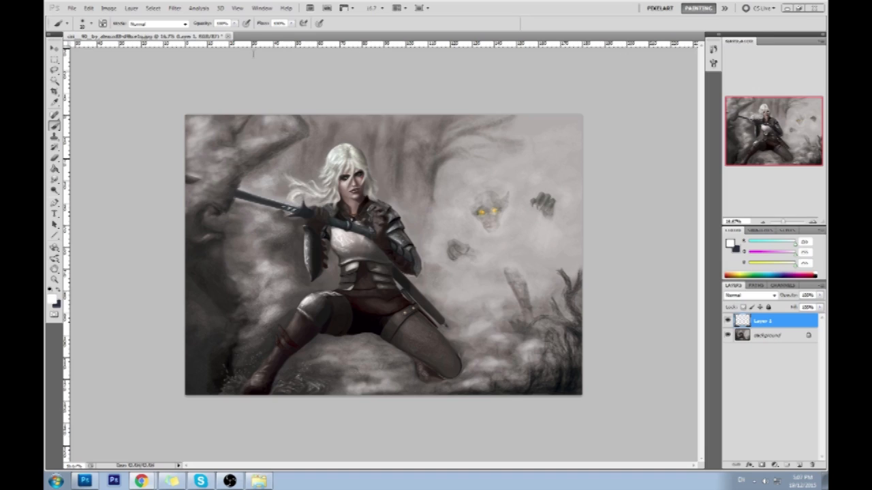
Switch to Chrome to study the fencing lunge reference photo, and return to Photoshop
click(141, 481)
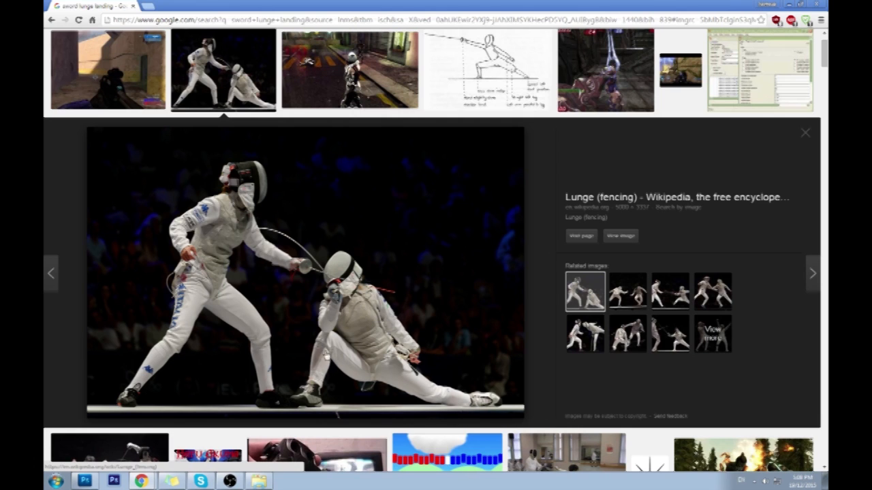
click(86, 480)
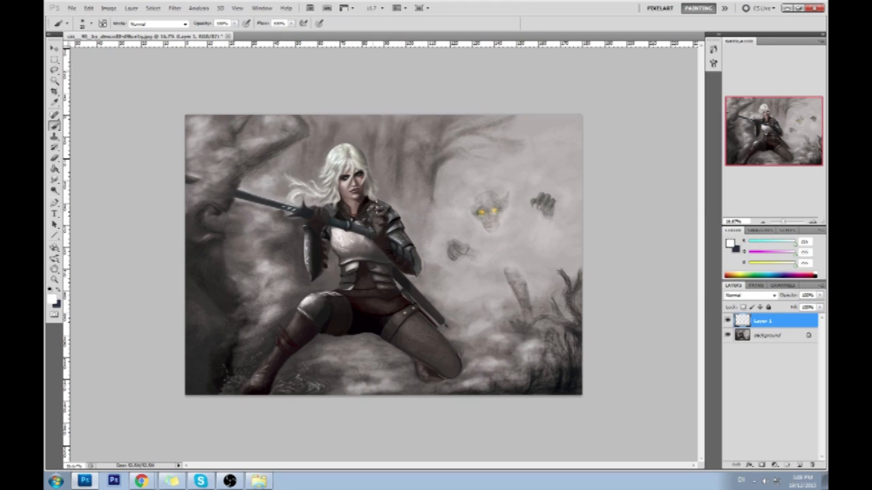
key(bracketright)
key(bracketright)
key(bracketright)
key(bracketright)
key(ctrl+z)
key(ctrl+z)
mouse_move(278, 120)
mouse_down()
mouse_move(198, 223)
mouse_move(185, 154)
mouse_up()
key(ctrl+z)
Convert the locked background into a regular layer named Layer 0
click(770, 335)
double_click(783, 335)
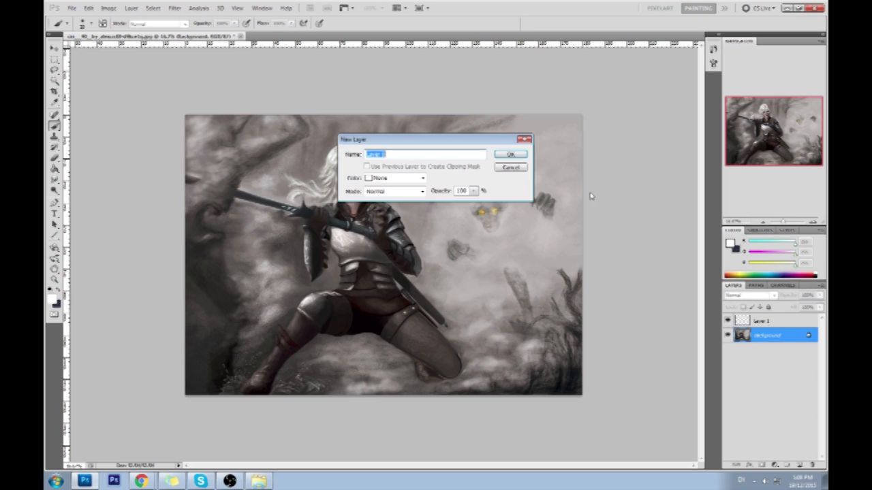
click(510, 154)
Lasso the woman's head, copy it to its own layer and move the copy slightly down
key(l)
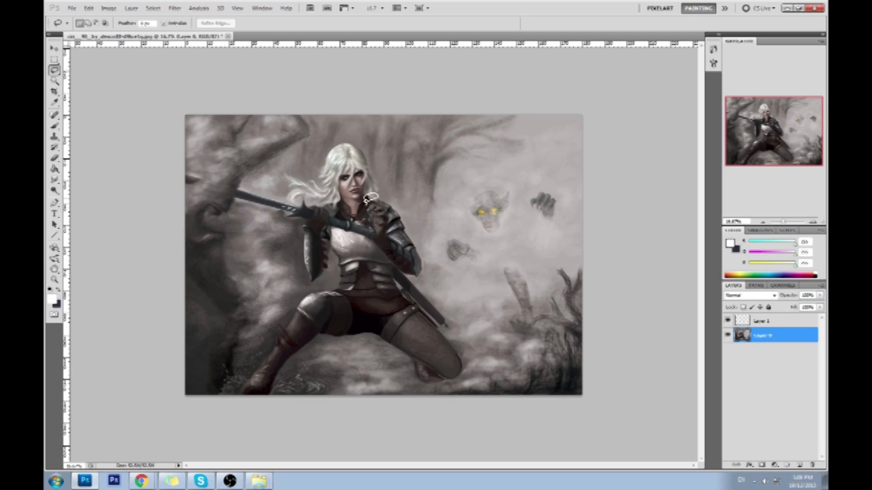
mouse_move(315, 164)
mouse_down()
mouse_move(324, 198)
mouse_move(336, 204)
mouse_move(387, 195)
mouse_up()
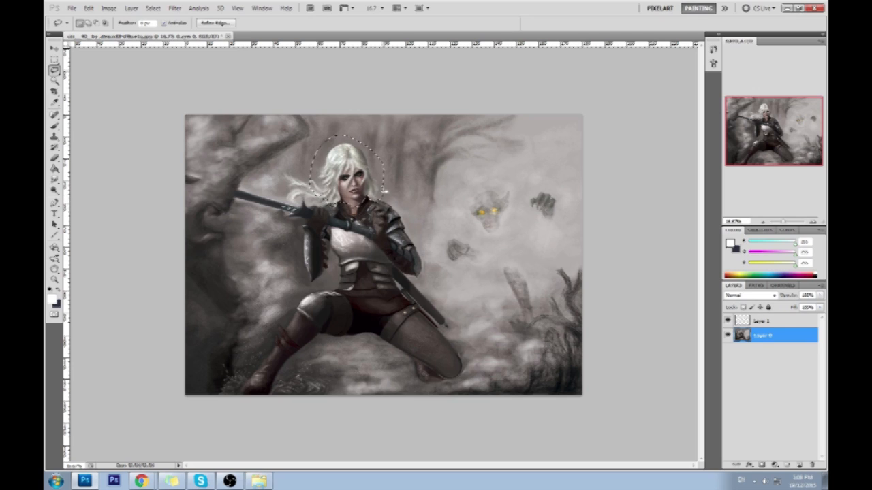
key(ctrl+j)
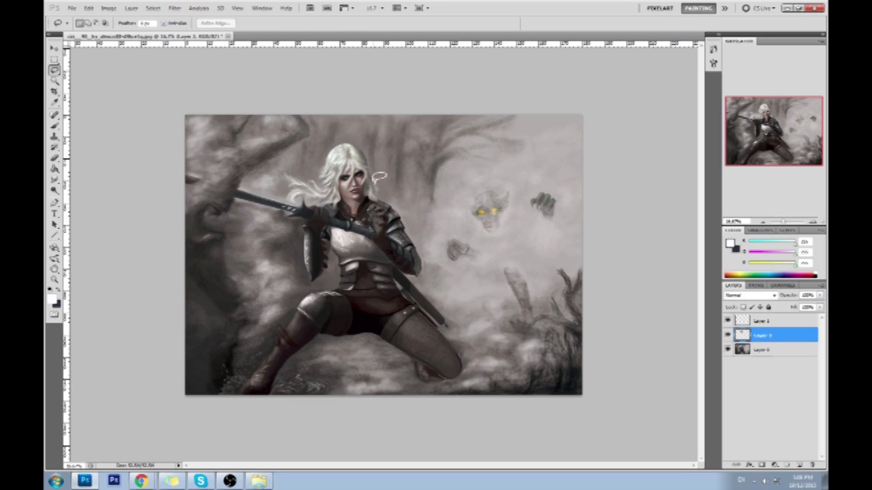
key(v)
drag(368, 184, 369, 190)
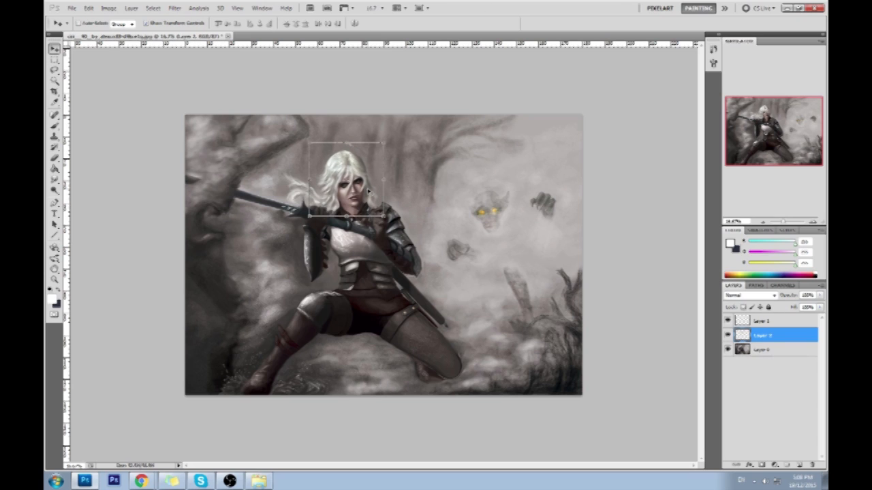
Erase around the edges of the copied head and scale it down slightly
key(b)
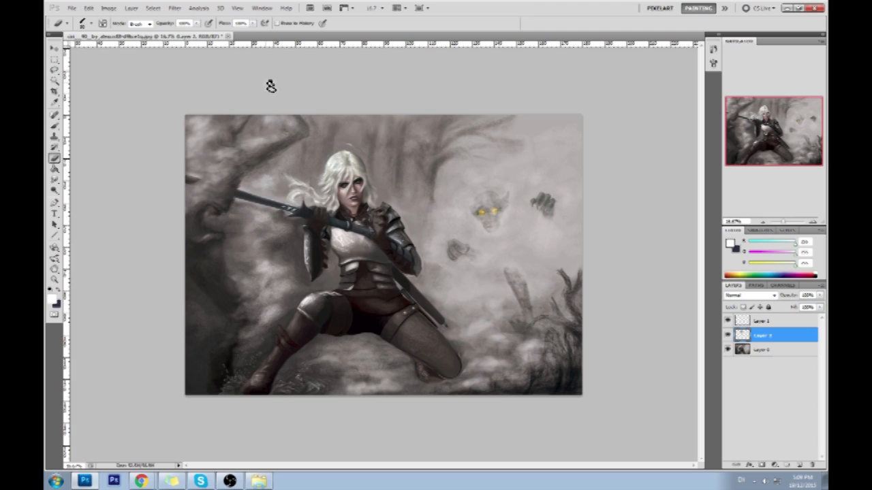
key(v)
drag(310, 217, 316, 211)
key(ctrl+h)
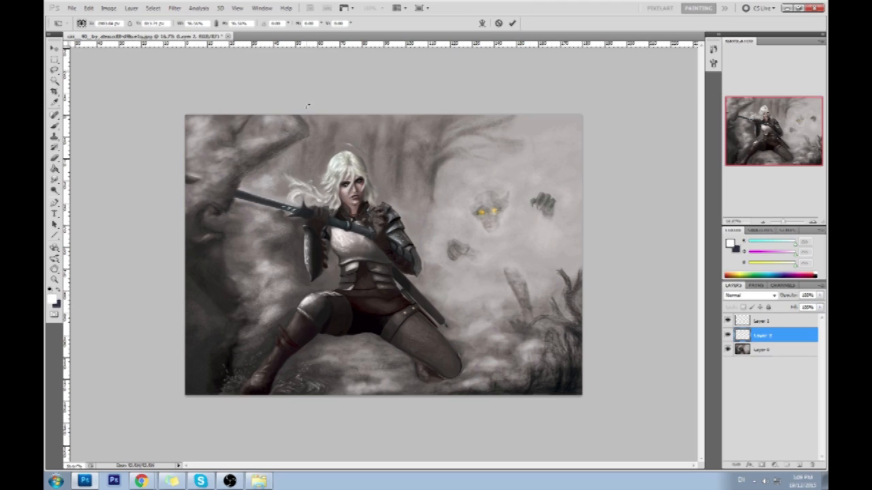
key(Return)
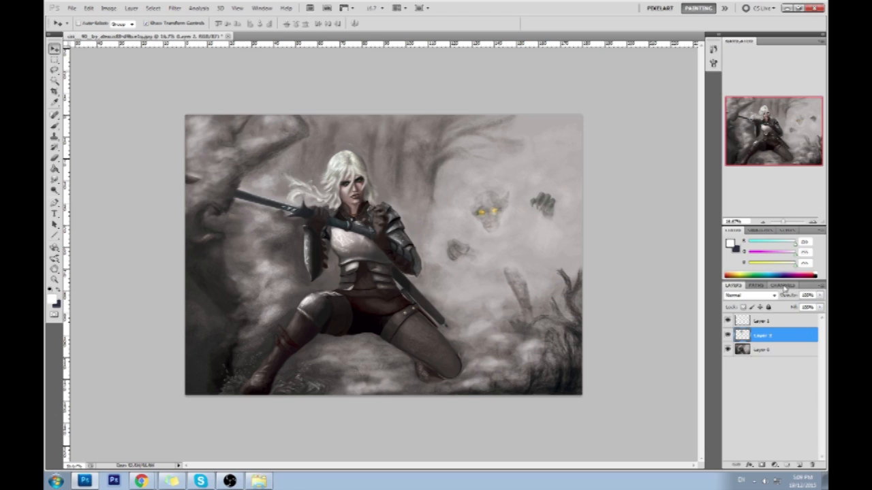
Merge the head layer and the empty layer into Layer 0
right_click(783, 337)
click(781, 310)
right_click(764, 323)
click(764, 296)
Brush sampled background and armour colours around the woman's head and shoulder
key(b)
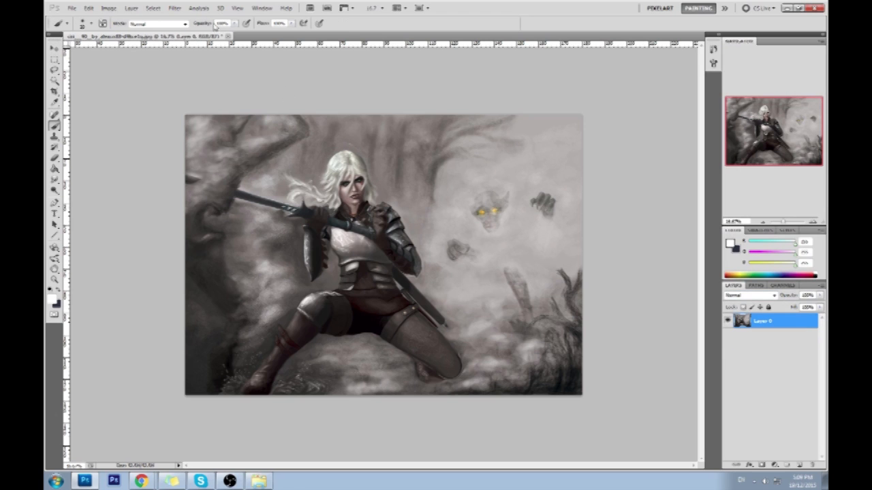
alt+click(358, 137)
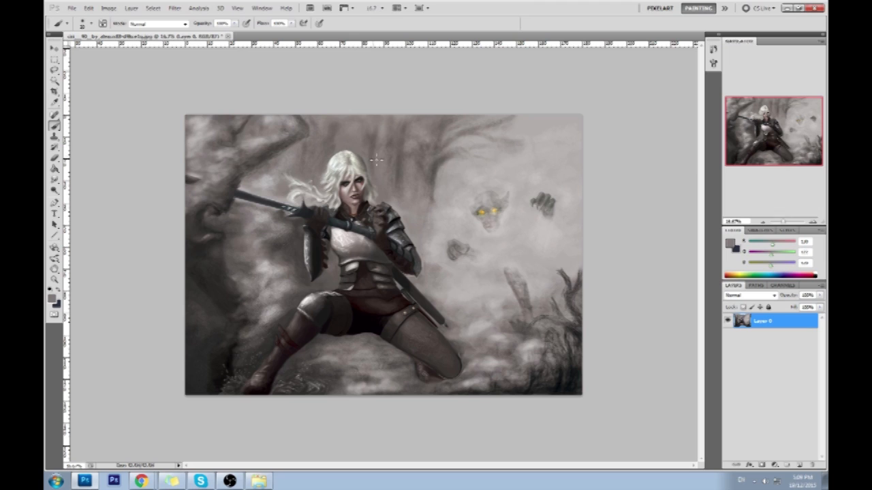
alt+click(385, 205)
drag(368, 204, 391, 205)
alt+click(384, 204)
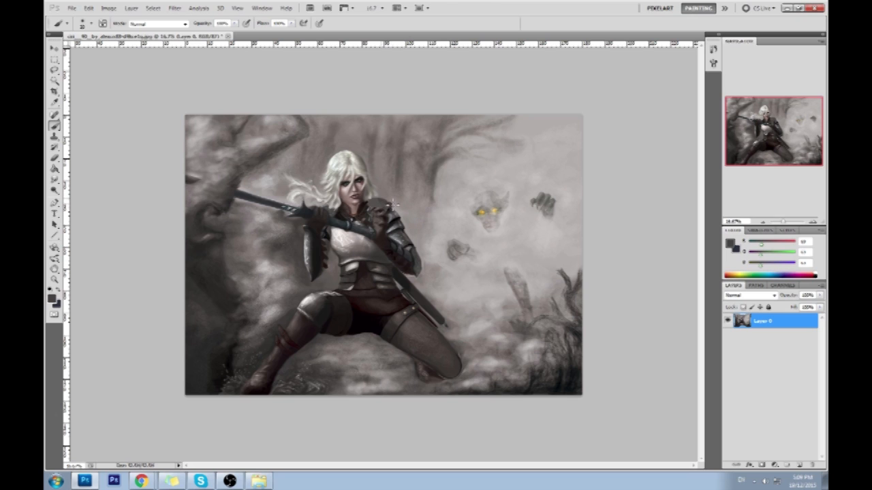
Check the painting mirrored, and step back through the edits until the separate head layer is restored
key(h)
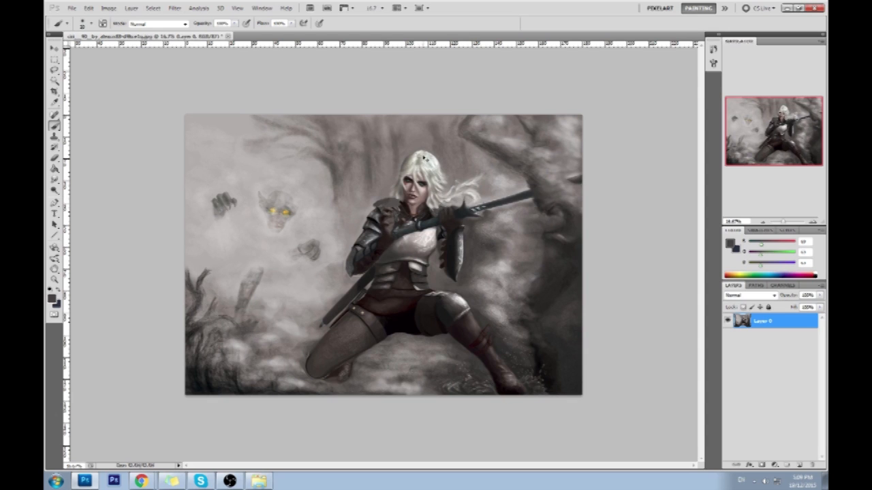
key(ctrl+shift+h)
key(ctrl+shift+alt+n)
key(ctrl+shift+alt+n)
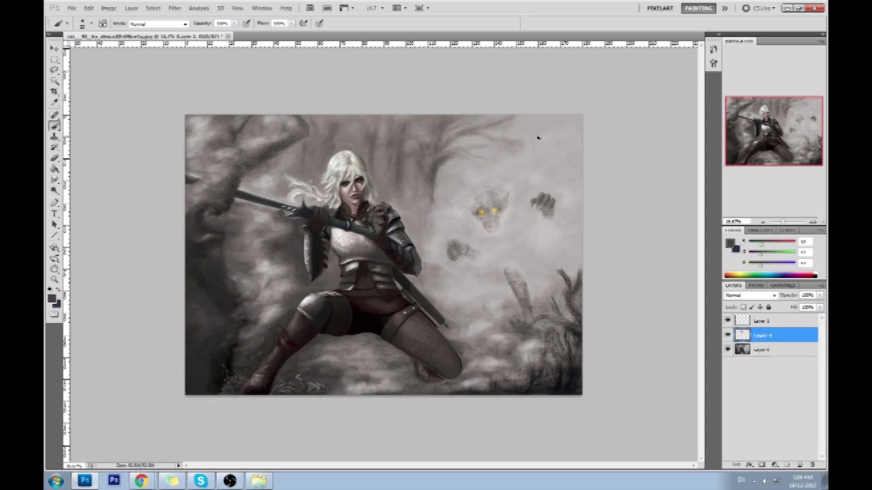
Move the copied head further down toward the shoulders and flip the view of the painting horizontally
key(v)
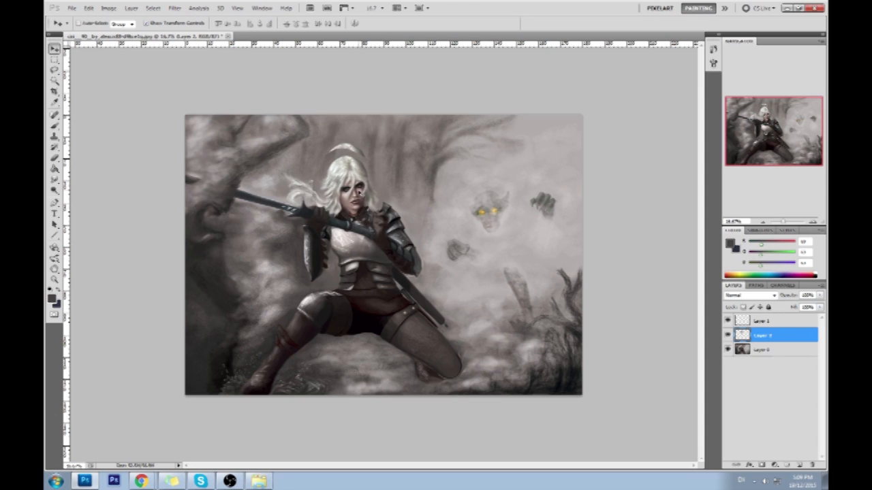
key(ctrl+shift+h)
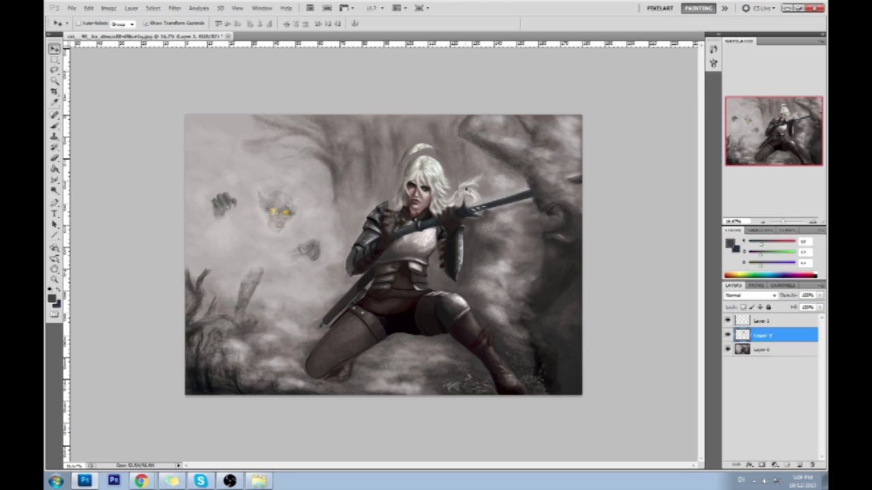
key(b)
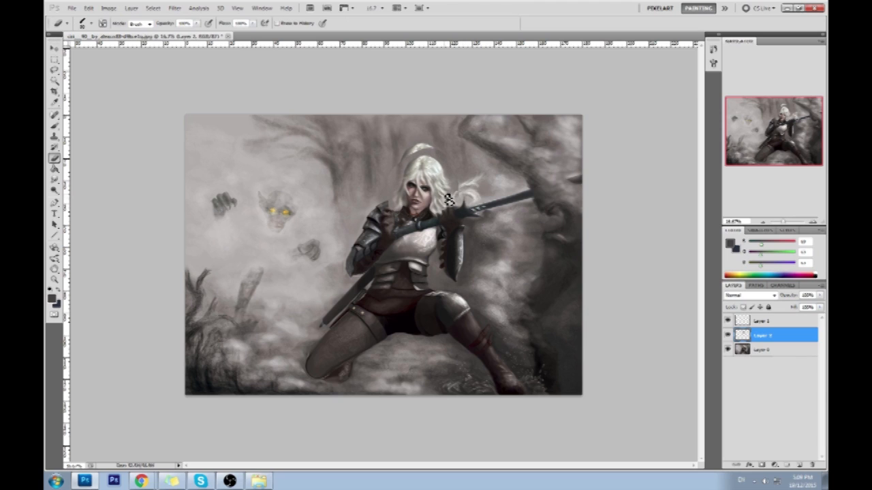
Choose a textured brush and paint over the leftover hair around the head with sampled background colours
key(b)
right_click(443, 154)
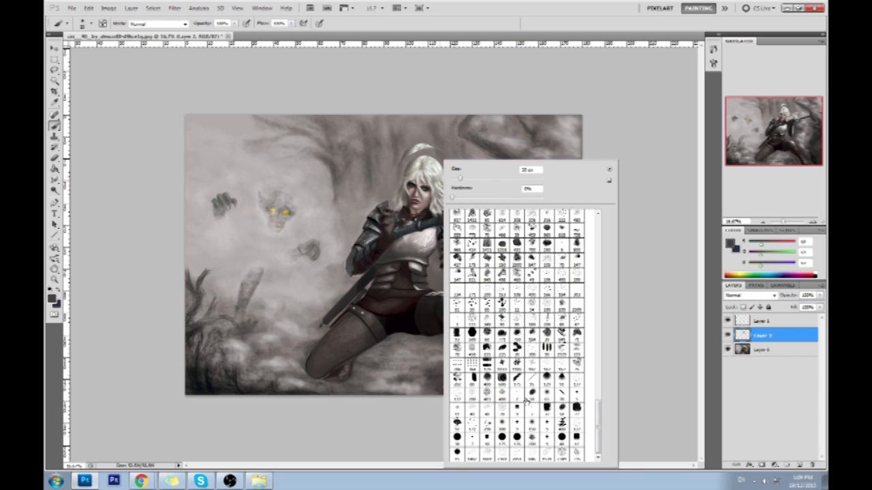
click(665, 271)
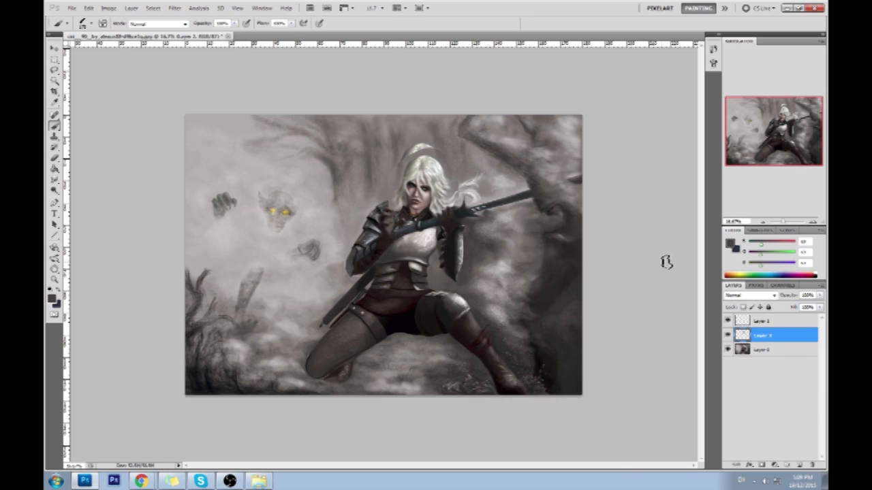
alt+click(432, 145)
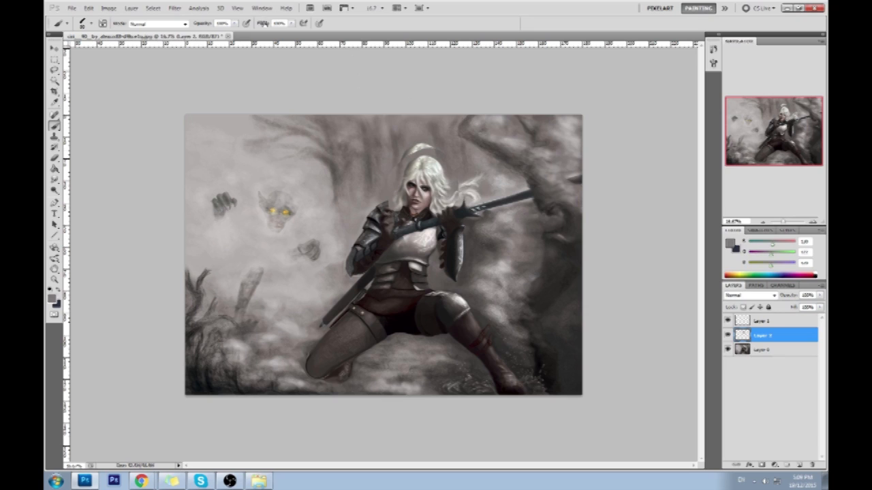
alt+click(444, 148)
alt+click(399, 167)
alt+click(396, 182)
alt+click(399, 191)
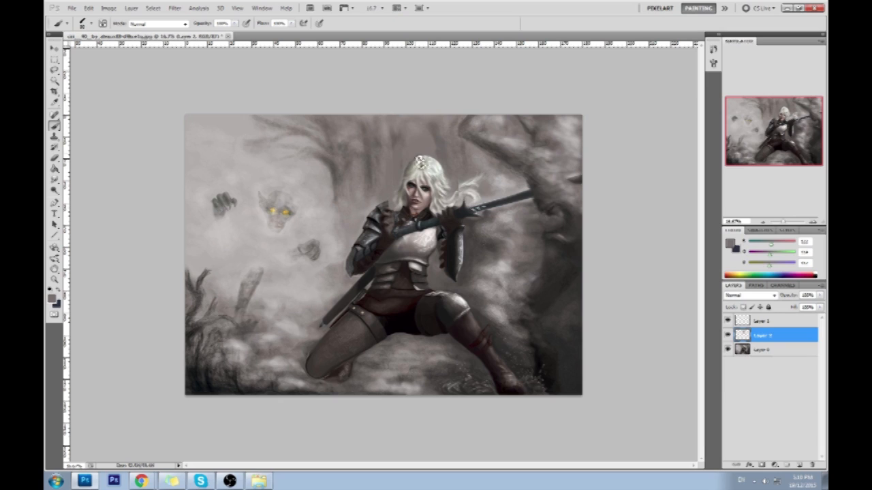
alt+click(441, 142)
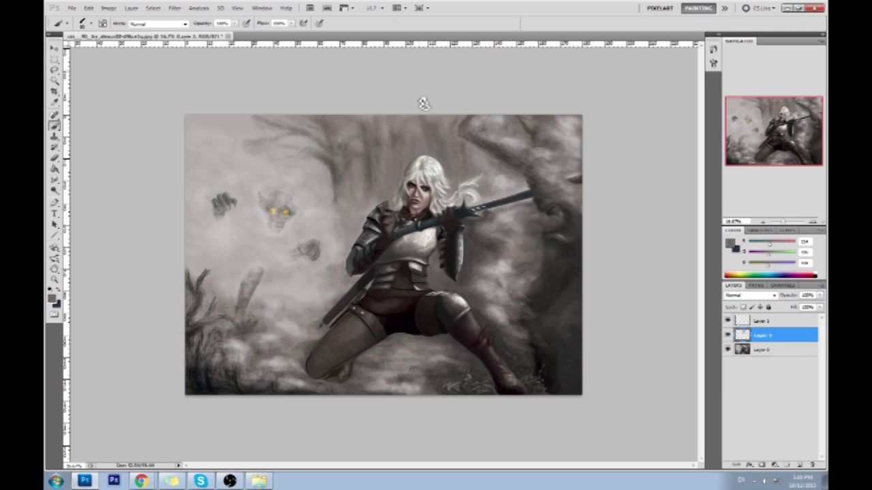
alt+click(434, 166)
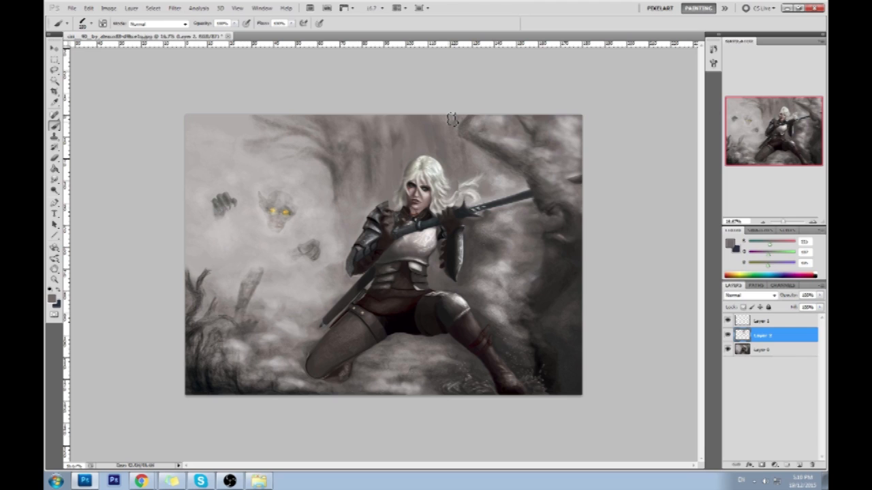
Touch up the shoulder armour beside the face with sampled dark tones and flip the painting back
click(394, 198)
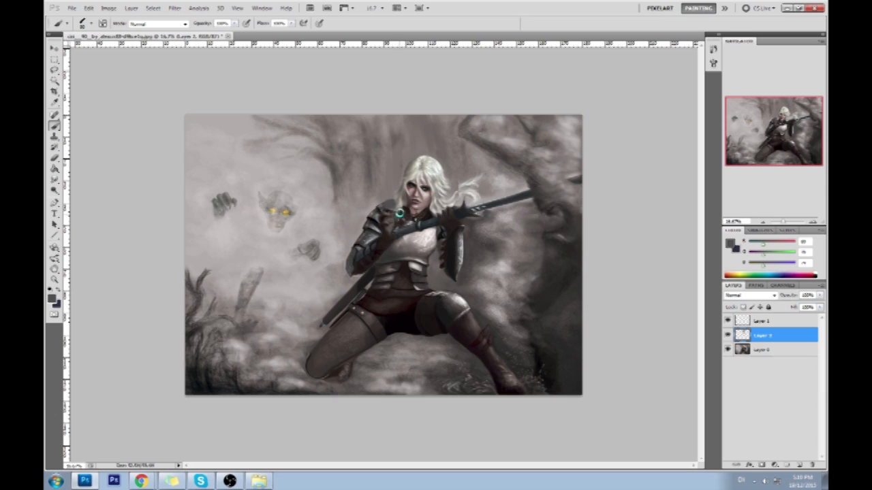
key(ctrl+shift+h)
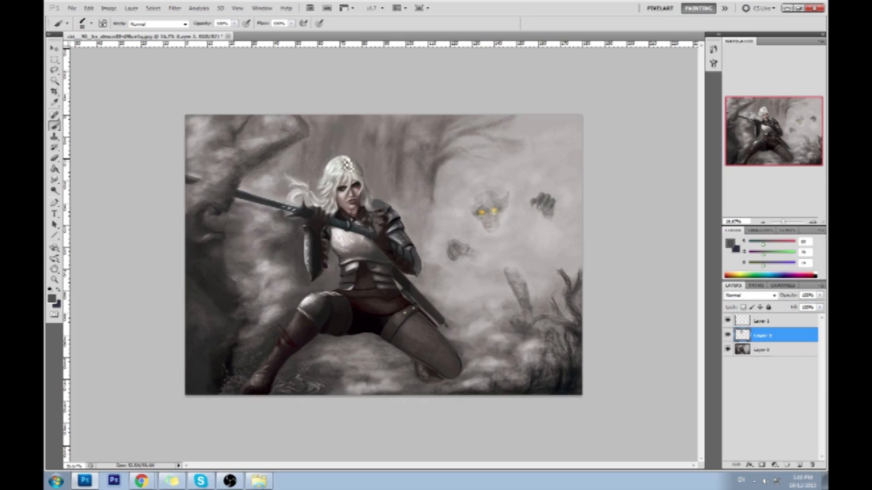
alt+click(384, 207)
Repaint the flowing hair behind the head using sampled light hair and background colours
alt+click(325, 185)
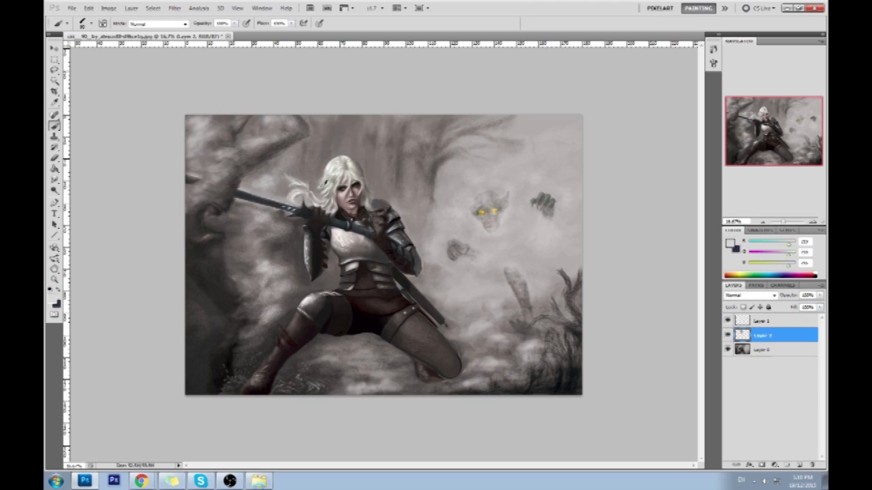
mouse_move(323, 194)
mouse_down()
mouse_move(307, 188)
mouse_move(327, 196)
mouse_up()
alt+click(314, 187)
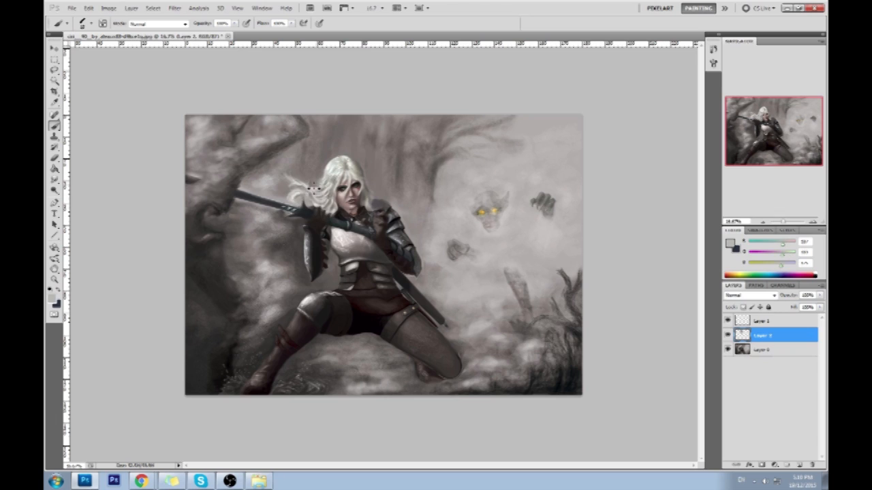
alt+click(314, 181)
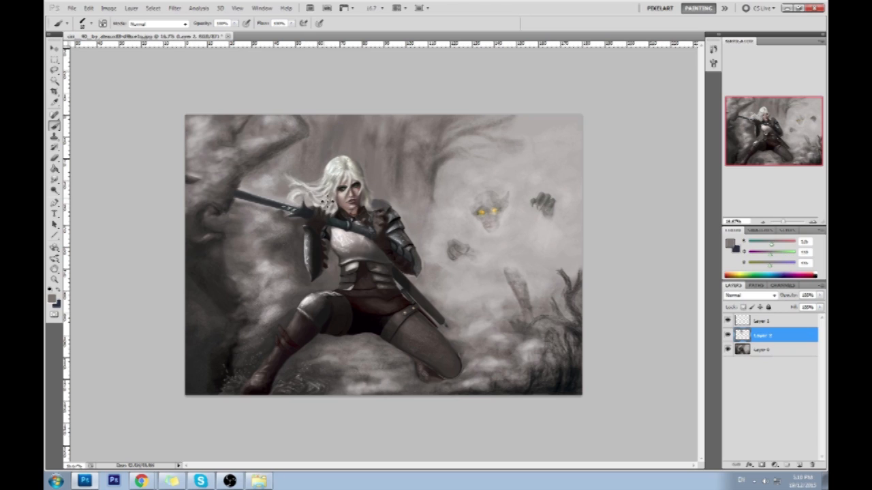
alt+click(314, 196)
alt+click(313, 183)
Flatten the image into a single background layer
right_click(758, 335)
click(769, 329)
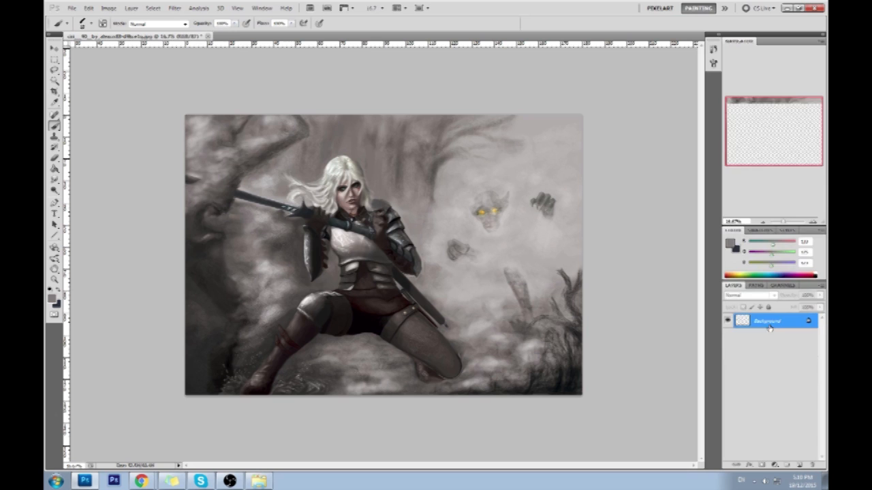
Restore the original image, paste the flattened repaint over it in place as a new layer, and compare both versions
key(ctrl+a)
click(713, 49)
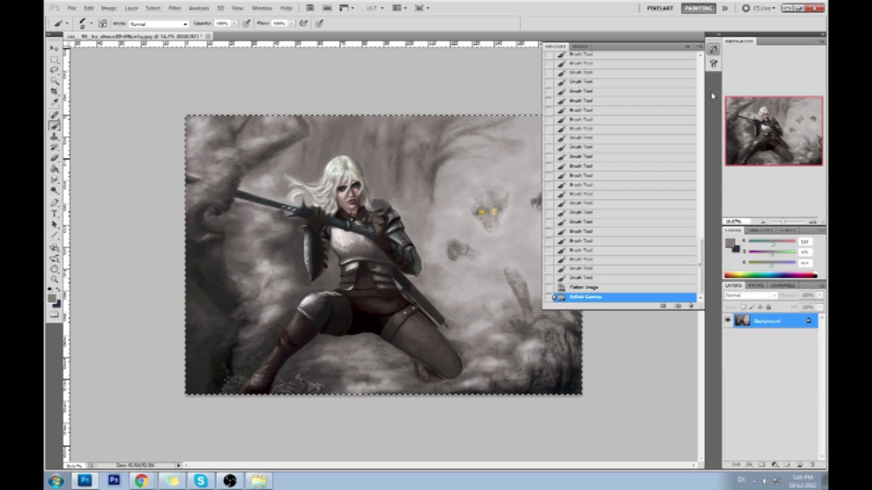
scroll(695, 109, up, 15)
click(671, 59)
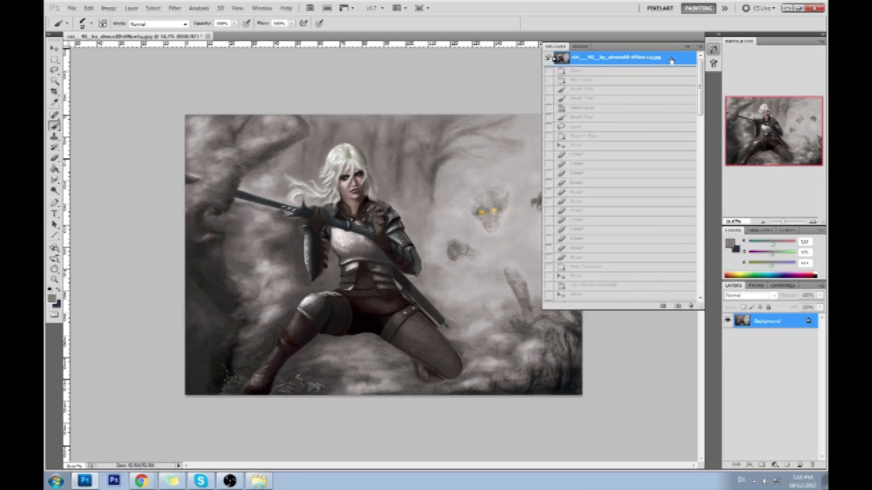
key(ctrl+shift+v)
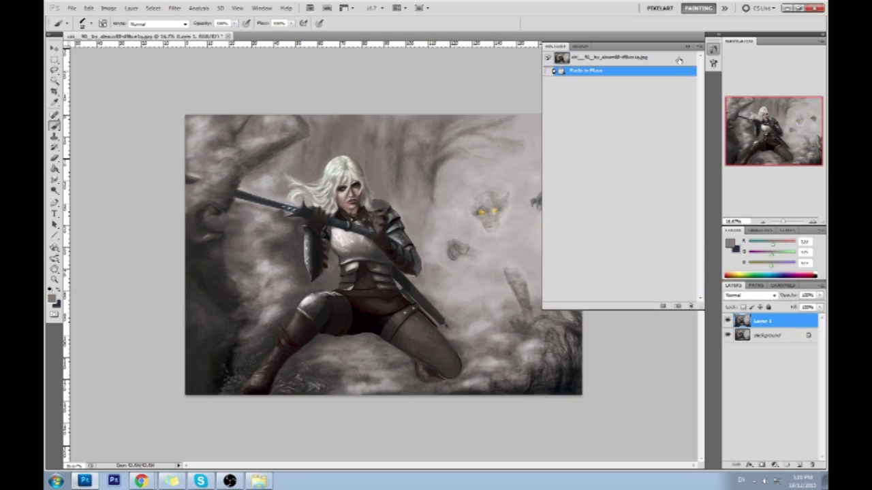
click(713, 49)
click(728, 320)
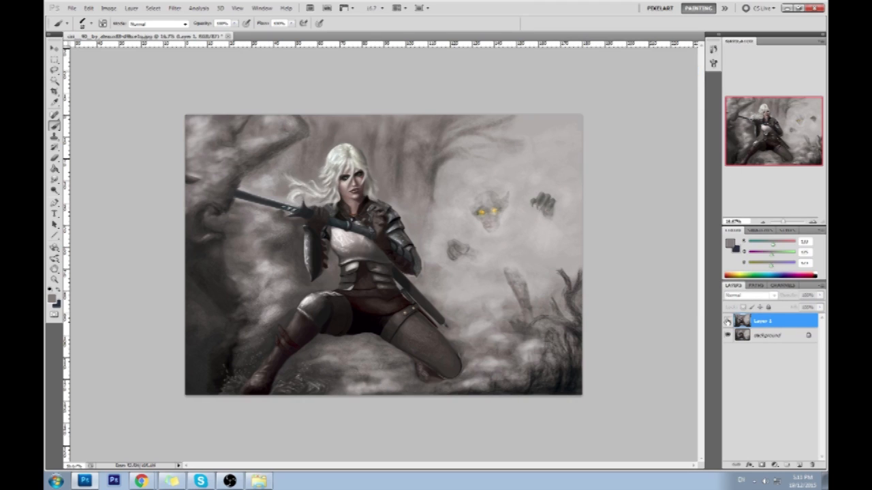
click(727, 321)
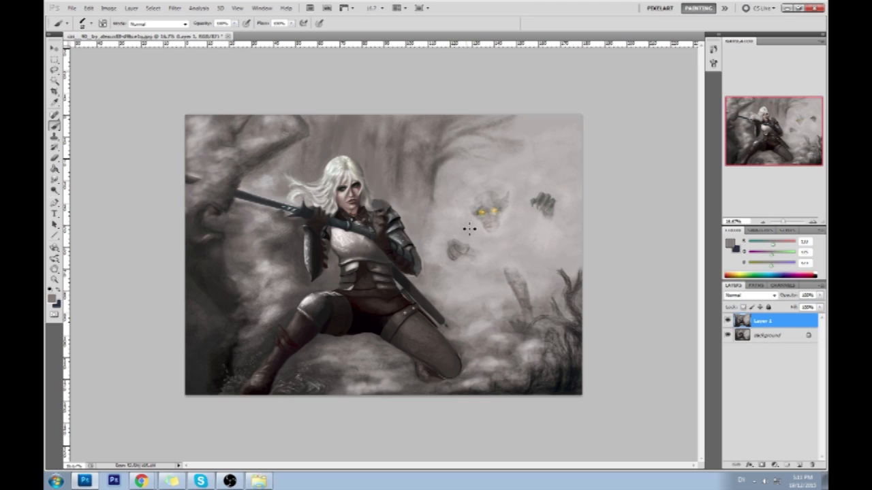
Try a fixed-size crop of the painting and clear the crop's preset width and height
key(c)
mouse_move(186, 148)
mouse_down()
mouse_move(518, 348)
mouse_move(574, 368)
mouse_up()
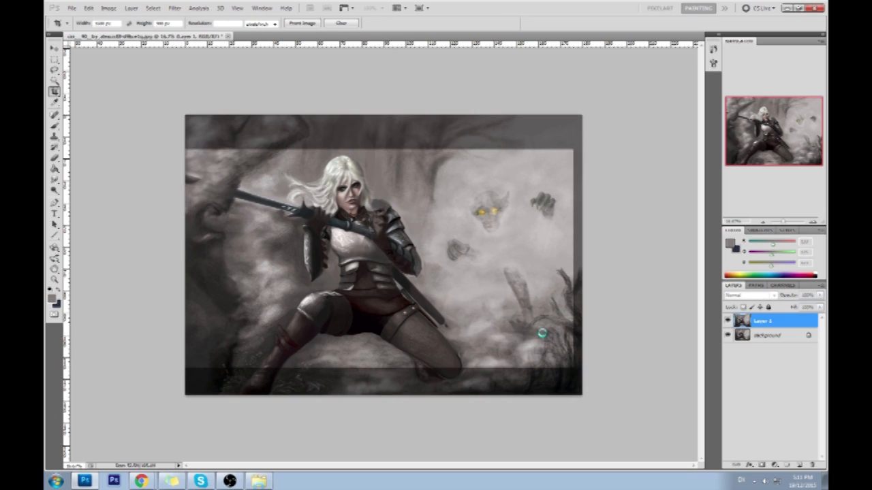
key(ctrl+z)
click(108, 23)
key(BackSpace)
key(Tab)
key(BackSpace)
Try a free-proportion crop that tightens the painting into a wider frame around the swordswoman and the creature
drag(181, 134, 584, 356)
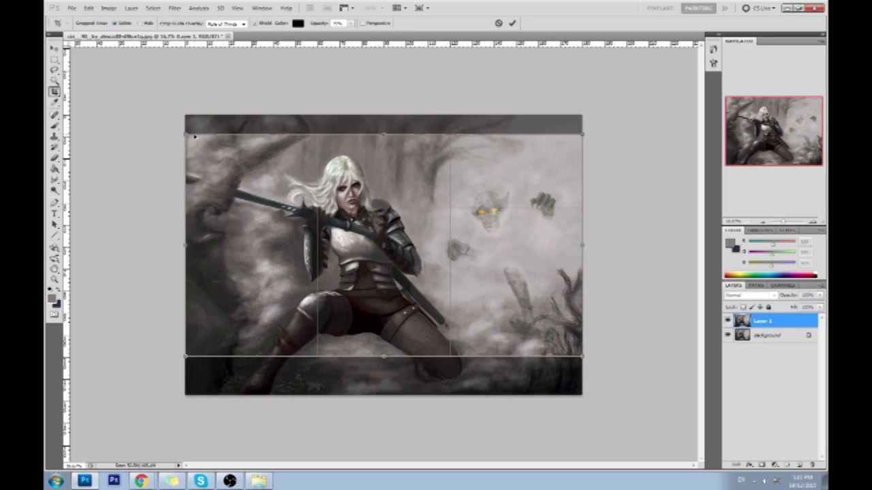
click(498, 23)
drag(187, 142, 622, 383)
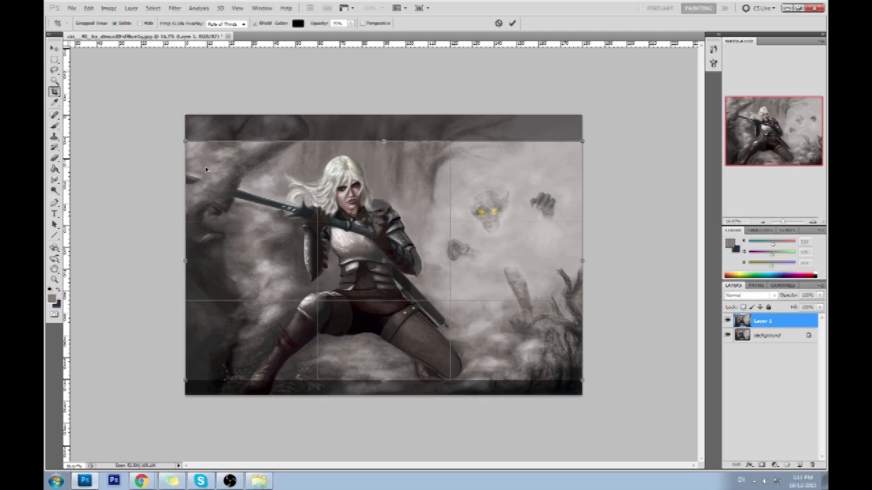
drag(184, 142, 198, 149)
drag(492, 267, 480, 252)
click(511, 24)
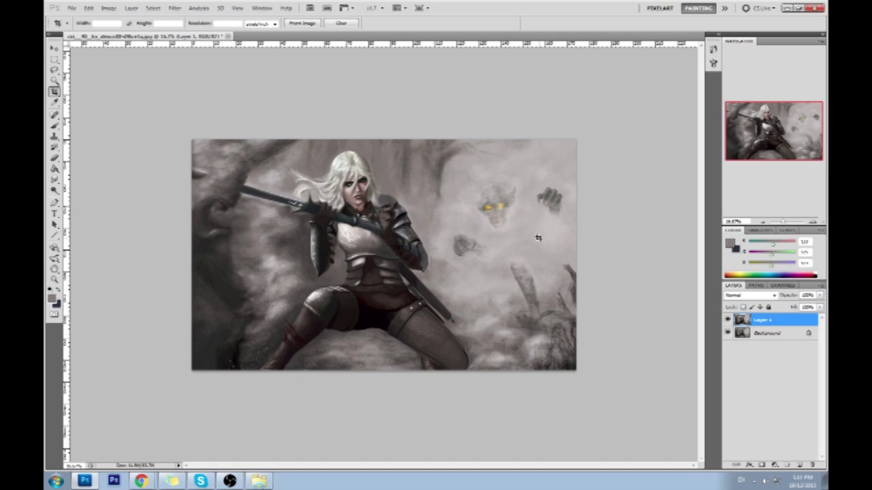
key(ctrl+z)
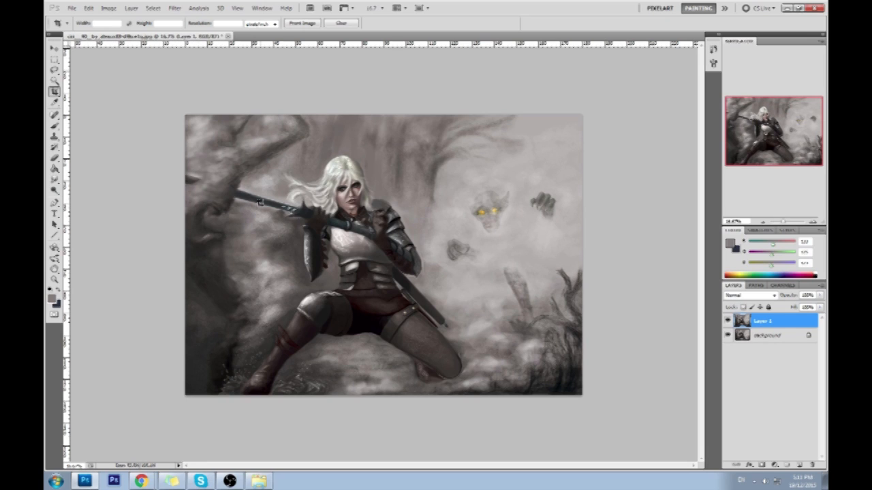
Set the brush colour to white and sketch direction arrows along the sword out to the painting's left edge
key(b)
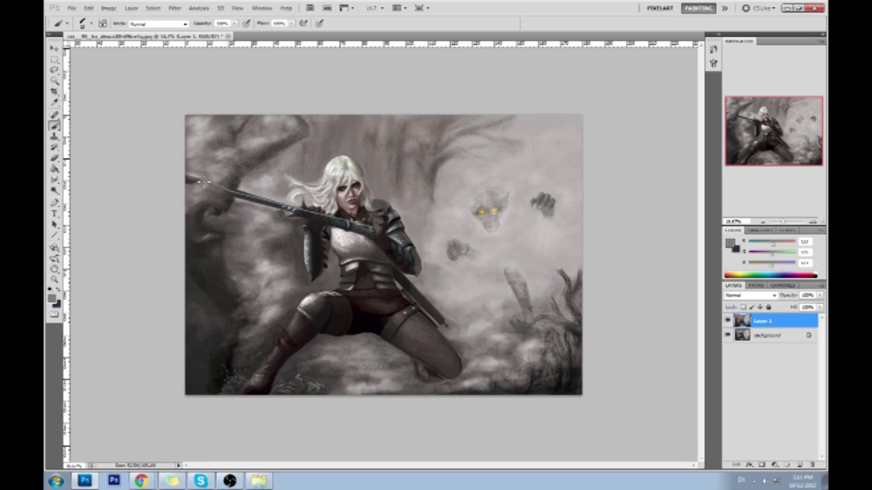
click(730, 244)
click(549, 141)
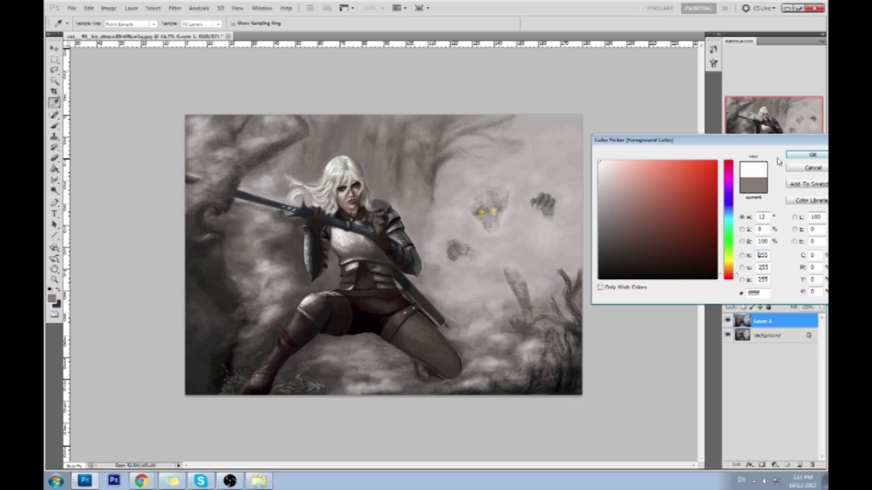
key(Return)
mouse_move(365, 234)
mouse_down()
mouse_move(225, 188)
mouse_move(253, 209)
mouse_move(257, 186)
mouse_up()
key(bracketright)
key(bracketright)
key(bracketright)
mouse_move(351, 233)
mouse_down()
mouse_move(180, 173)
mouse_move(208, 165)
mouse_move(218, 207)
mouse_up()
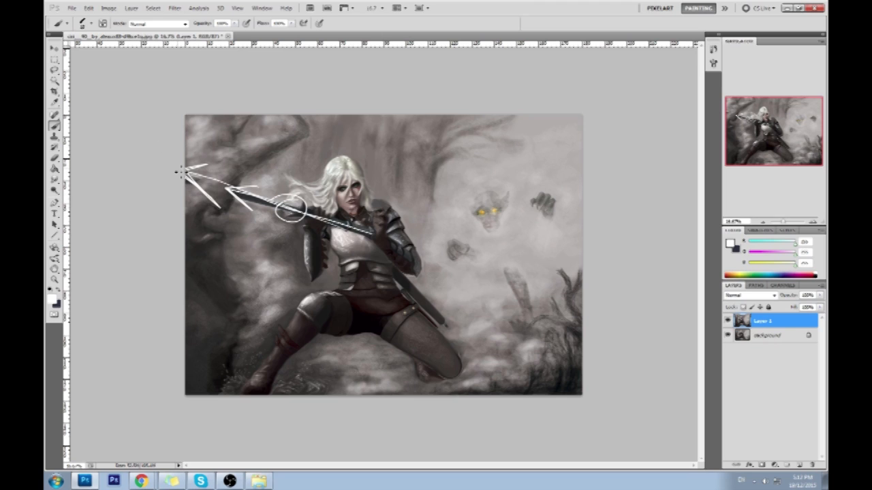
Undo the white arrow strokes drawn along the sword
key(ctrl+alt+z)
key(ctrl+alt+z)
key(ctrl+alt+z)
key(ctrl+alt+z)
key(ctrl+alt+z)
key(ctrl+alt+z)
key(ctrl+alt+z)
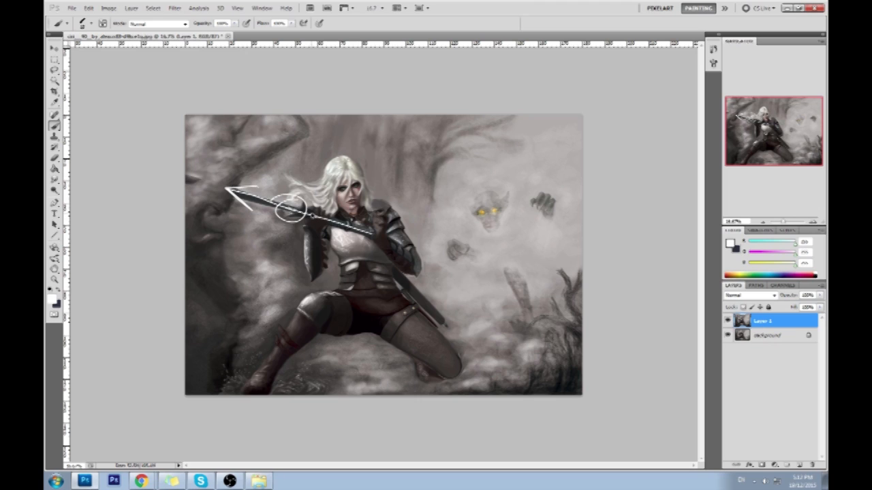
Try sketching a longer, broader white blade from the shoulder armour to near the painting's left edge
mouse_move(379, 233)
mouse_down()
mouse_move(284, 210)
mouse_move(338, 231)
mouse_move(200, 184)
mouse_move(290, 211)
mouse_up()
drag(204, 184, 192, 180)
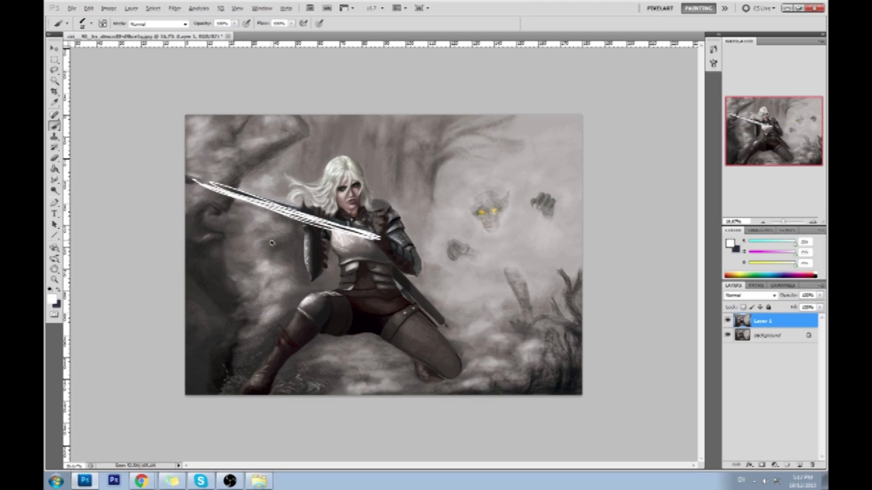
key(ctrl+alt+z)
key(ctrl+alt+z)
key(ctrl+alt+z)
key(ctrl+alt+z)
key(ctrl+alt+z)
key(ctrl+alt+z)
key(ctrl+alt+z)
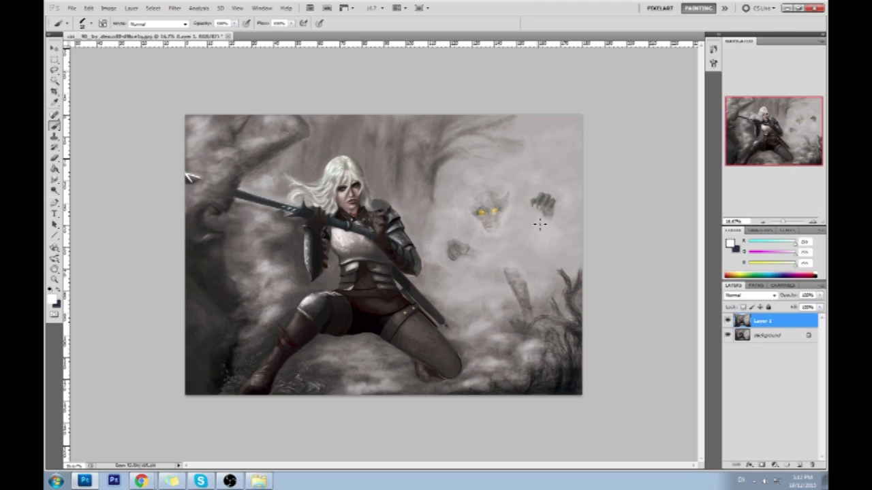
Try sketching white guide lines above the swordswoman's head and down across the sword
mouse_move(285, 172)
mouse_down()
mouse_move(320, 276)
mouse_move(286, 155)
mouse_up()
key(ctrl+z)
mouse_move(266, 144)
mouse_down()
mouse_move(262, 211)
mouse_move(247, 236)
mouse_move(286, 221)
mouse_move(274, 197)
mouse_move(316, 148)
mouse_move(271, 137)
mouse_move(348, 146)
mouse_move(252, 284)
mouse_up()
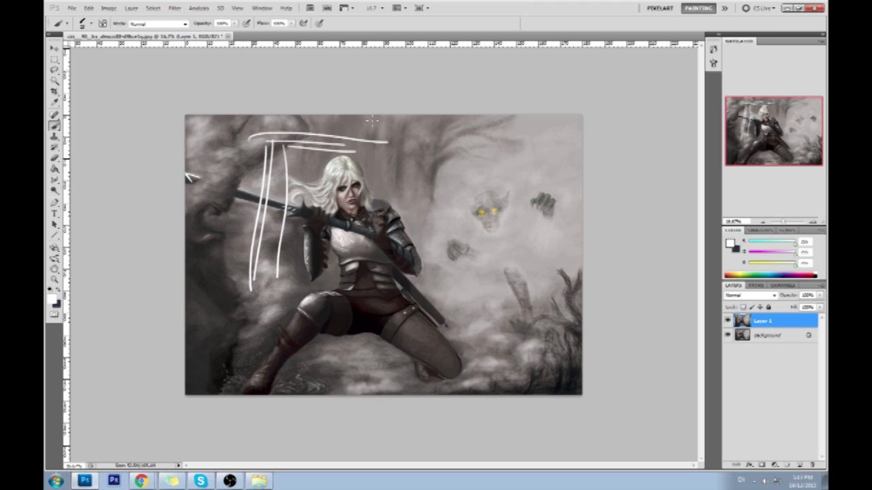
mouse_move(368, 267)
mouse_down()
mouse_move(297, 232)
mouse_move(368, 235)
mouse_up()
key(ctrl+alt+z)
key(ctrl+alt+z)
key(ctrl+alt+z)
key(ctrl+alt+z)
key(ctrl+alt+z)
key(ctrl+alt+z)
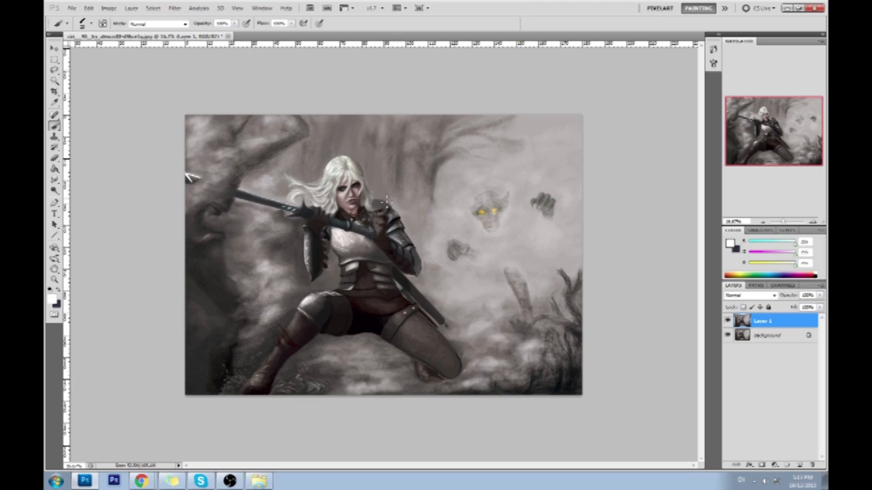
Sketch a larger creature with white gesture lines over the mist, from a raised head down to its legs
drag(463, 157, 478, 260)
shift+click(451, 228)
shift+click(388, 281)
drag(491, 246, 530, 297)
mouse_move(470, 154)
mouse_down()
mouse_move(464, 165)
mouse_move(499, 179)
mouse_up()
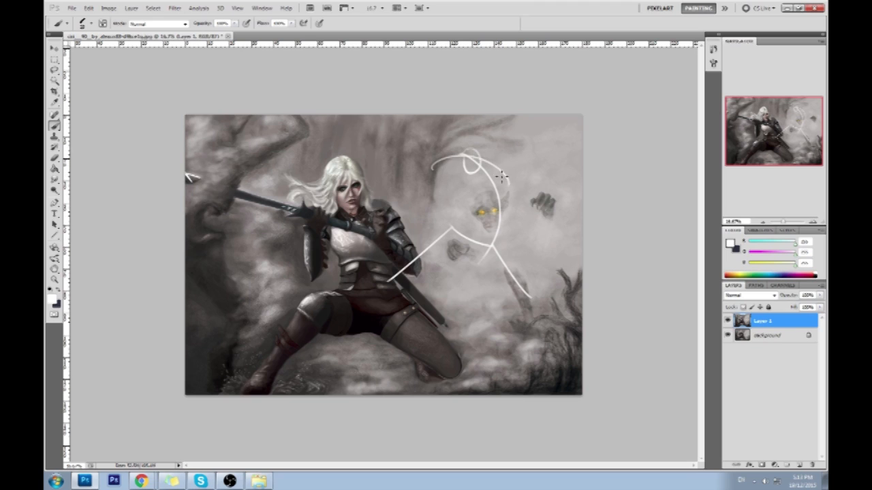
key(ctrl+z)
mouse_move(444, 165)
mouse_down()
mouse_move(516, 193)
mouse_move(480, 167)
mouse_move(498, 152)
mouse_up()
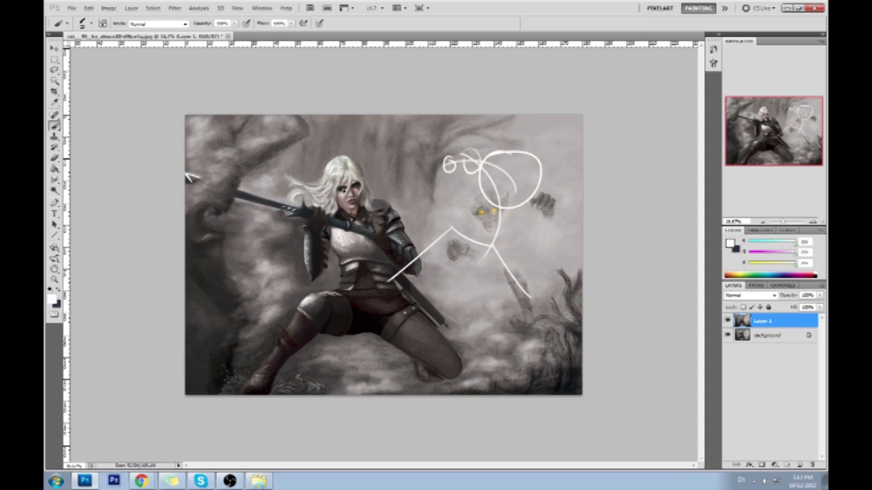
mouse_move(401, 185)
mouse_down()
mouse_move(371, 221)
mouse_move(407, 185)
mouse_up()
key(ctrl+z)
mouse_move(471, 167)
mouse_down()
mouse_move(481, 162)
mouse_move(485, 172)
mouse_up()
Mark the planes of the swordswoman's face, legs, waist and armoured arm with white strokes
mouse_move(346, 193)
mouse_down()
mouse_move(337, 201)
mouse_move(343, 205)
mouse_up()
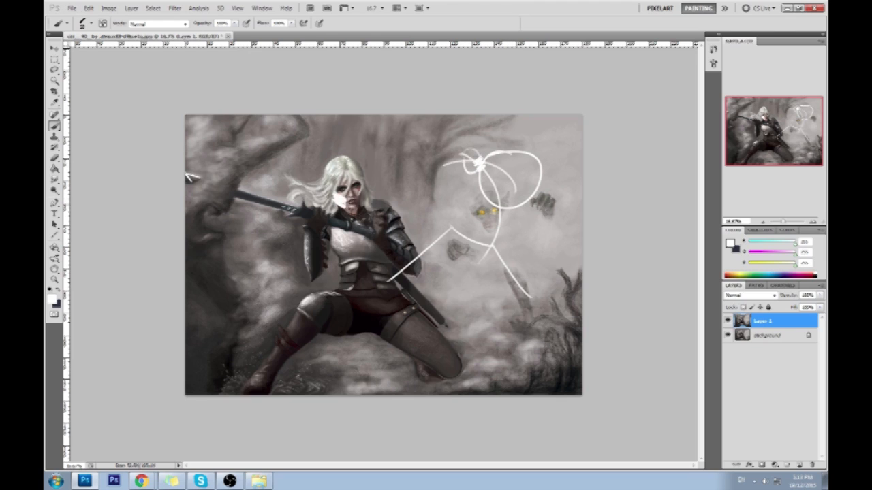
mouse_move(322, 302)
mouse_down()
mouse_move(274, 360)
mouse_move(348, 305)
mouse_move(325, 335)
mouse_move(269, 375)
mouse_up()
drag(401, 306, 445, 350)
drag(379, 246, 390, 297)
drag(396, 254, 402, 293)
drag(390, 209, 417, 255)
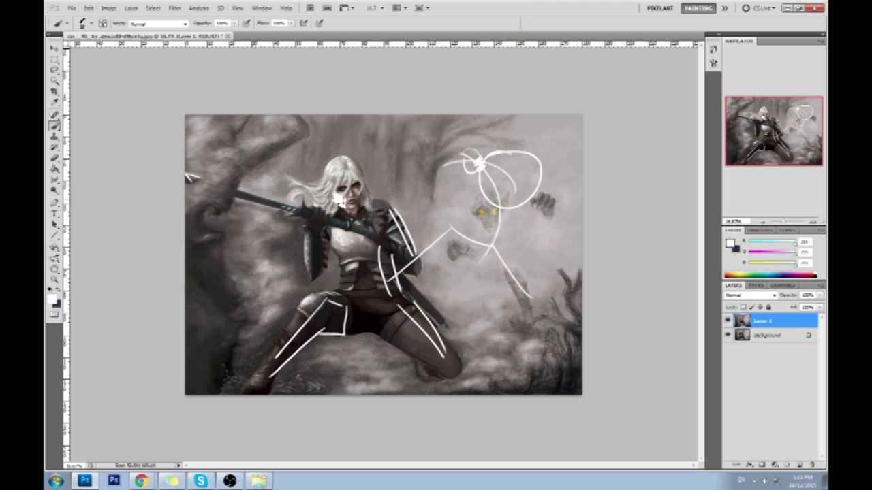
mouse_move(346, 204)
mouse_down()
mouse_move(398, 192)
mouse_move(404, 211)
mouse_up()
Undo the white plane marks on the swordswoman and the gesture sketch of the creature
key(ctrl+z)
key(ctrl+alt+z)
key(ctrl+alt+z)
key(ctrl+alt+z)
key(ctrl+alt+z)
key(ctrl+alt+z)
key(ctrl+alt+z)
key(ctrl+alt+z)
key(ctrl+alt+z)
key(ctrl+alt+z)
key(ctrl+alt+z)
key(ctrl+alt+z)
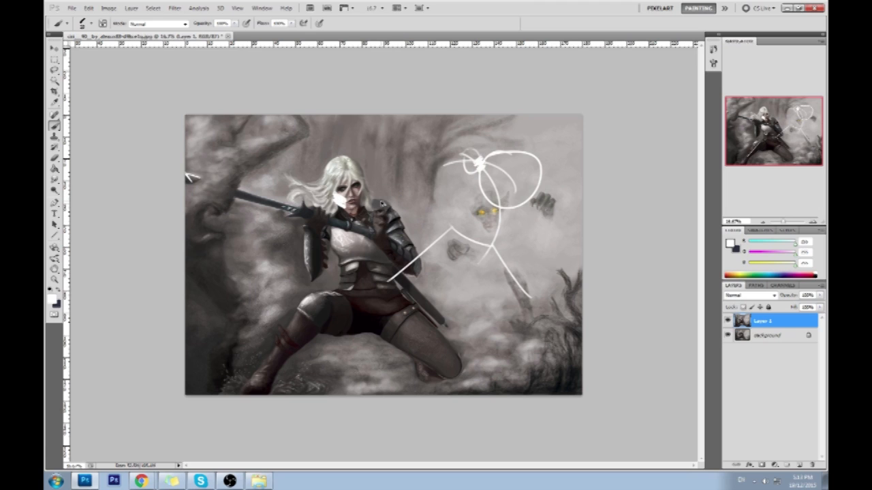
key(ctrl+alt+z)
key(ctrl+alt+z)
key(ctrl+alt+z)
key(ctrl+alt+z)
key(ctrl+alt+z)
key(ctrl+alt+z)
key(ctrl+alt+z)
key(ctrl+alt+z)
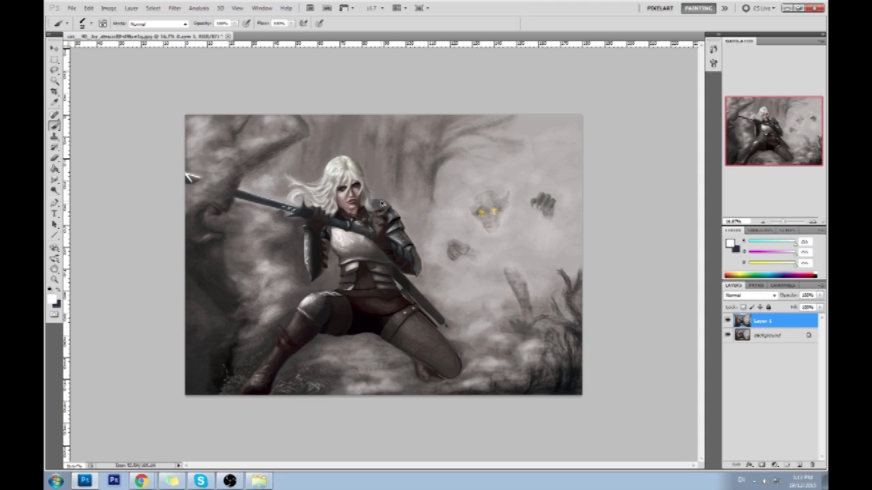
Lasso the swordswoman's face and copy the selection to a new layer
key(l)
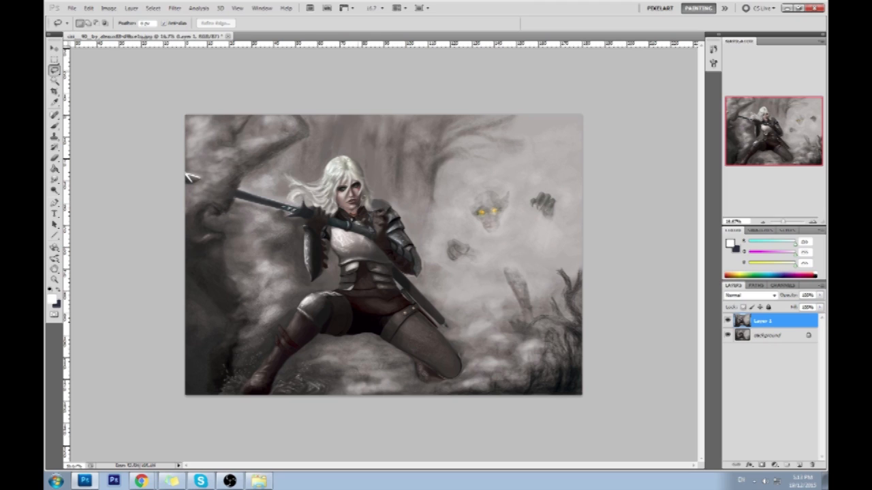
drag(359, 165, 361, 170)
drag(341, 203, 344, 208)
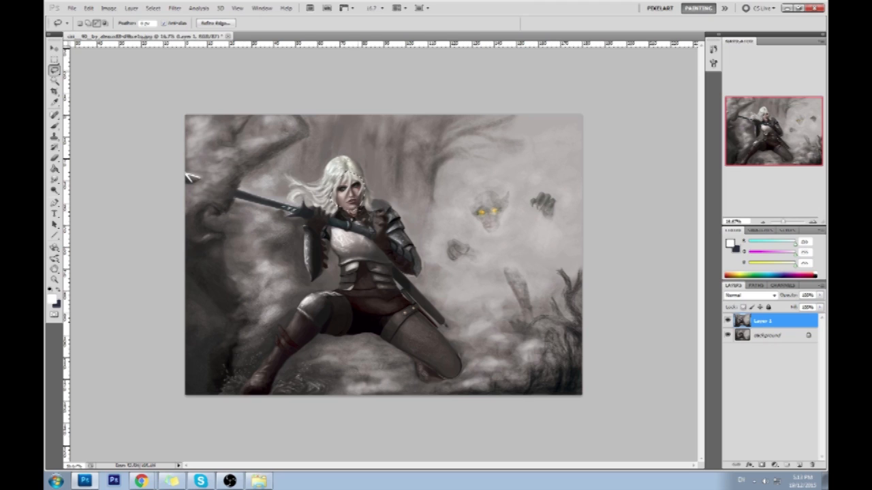
drag(363, 212, 352, 213)
key(shift)
key(ctrl+j)
Flip the copied face horizontally, then rotate and reposition it to fit the head
key(ctrl+t)
right_click(353, 188)
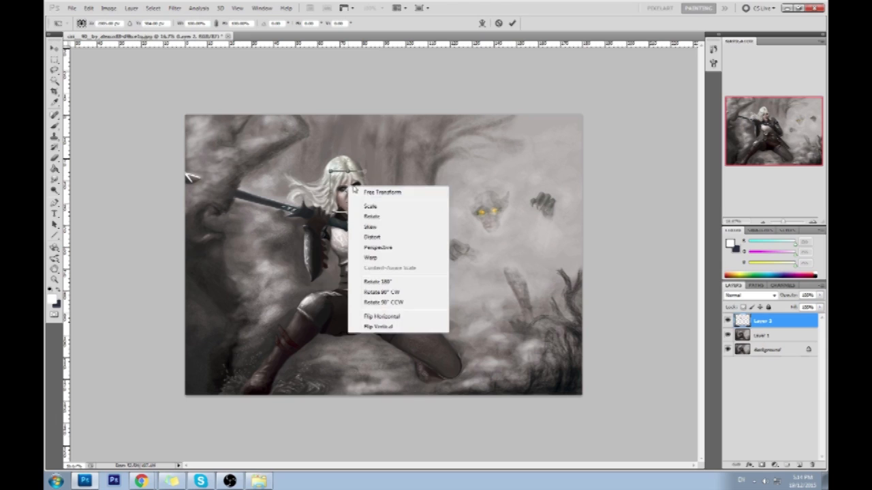
click(373, 317)
drag(351, 161, 341, 162)
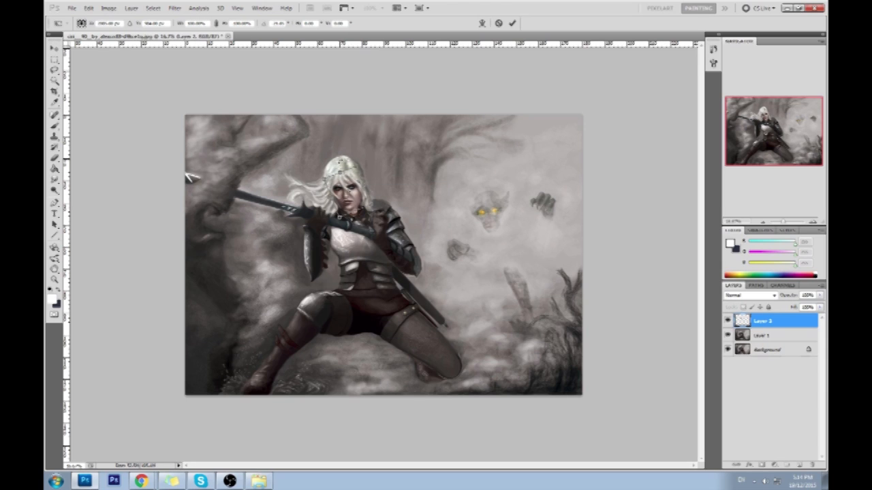
drag(354, 203, 358, 204)
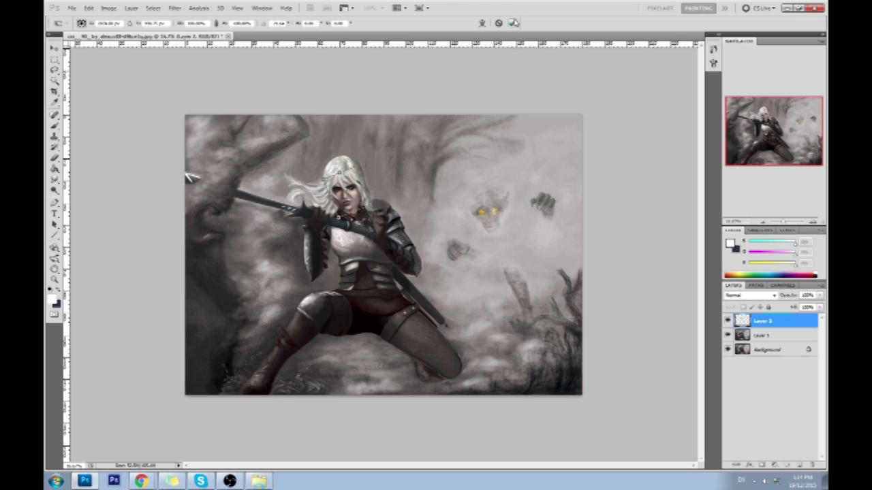
click(512, 24)
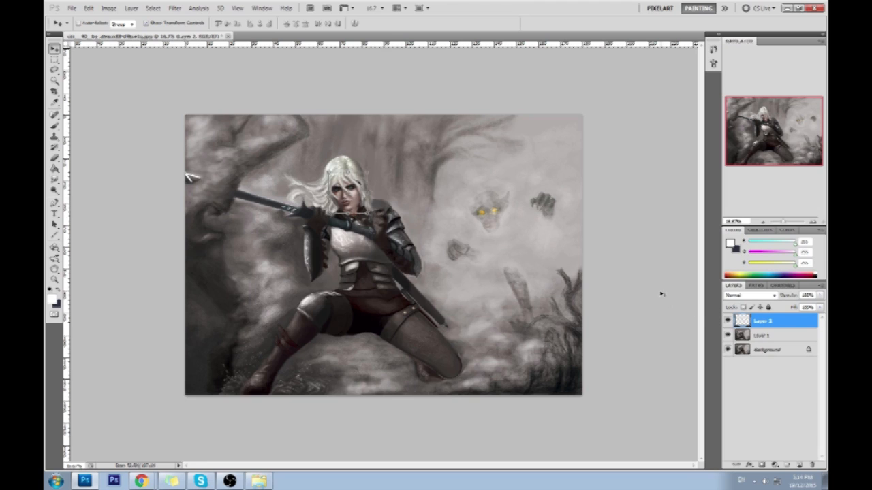
Add a new layer and outline the planes of the face and shoulder armour in red, with an arrow at the armour
key(b)
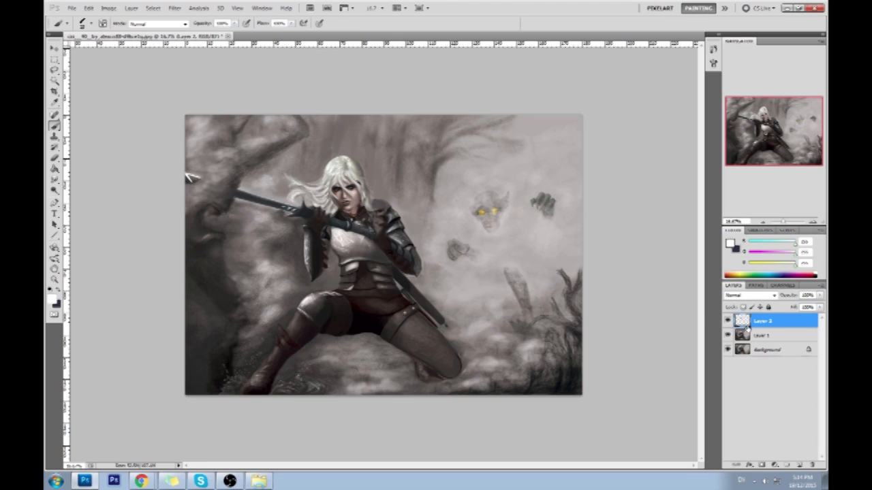
key(e)
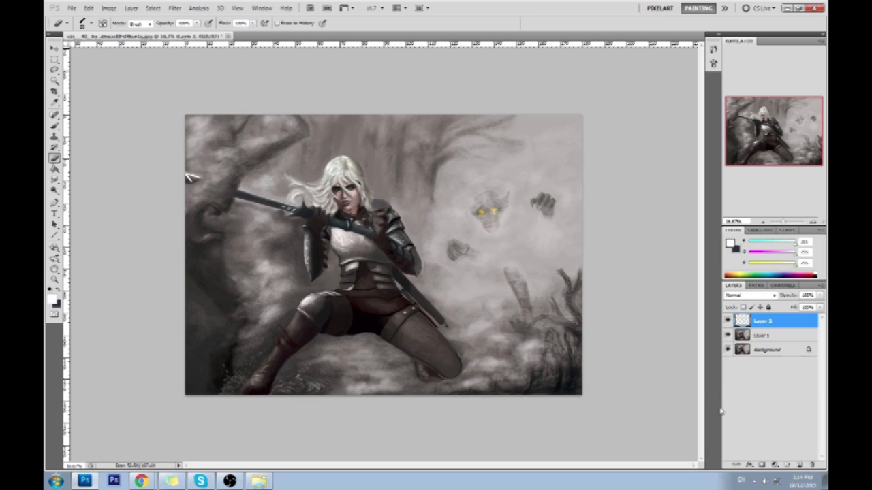
click(796, 465)
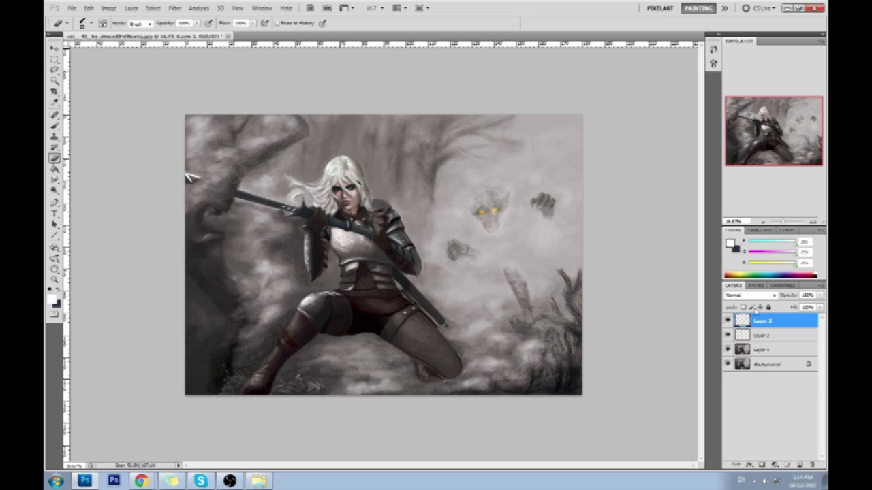
click(731, 245)
click(715, 162)
click(813, 156)
key(b)
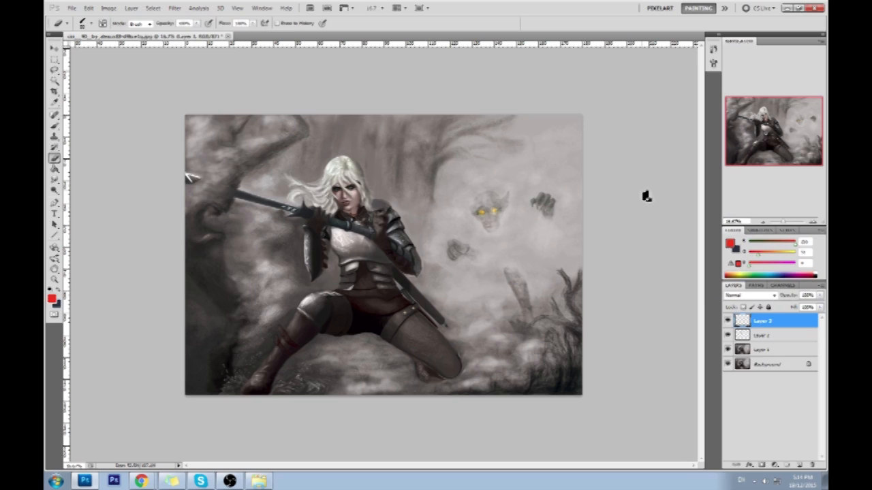
mouse_move(356, 183)
mouse_down()
mouse_move(356, 205)
mouse_move(370, 184)
mouse_move(411, 256)
mouse_up()
mouse_move(376, 225)
mouse_down()
mouse_move(389, 256)
mouse_move(429, 230)
mouse_up()
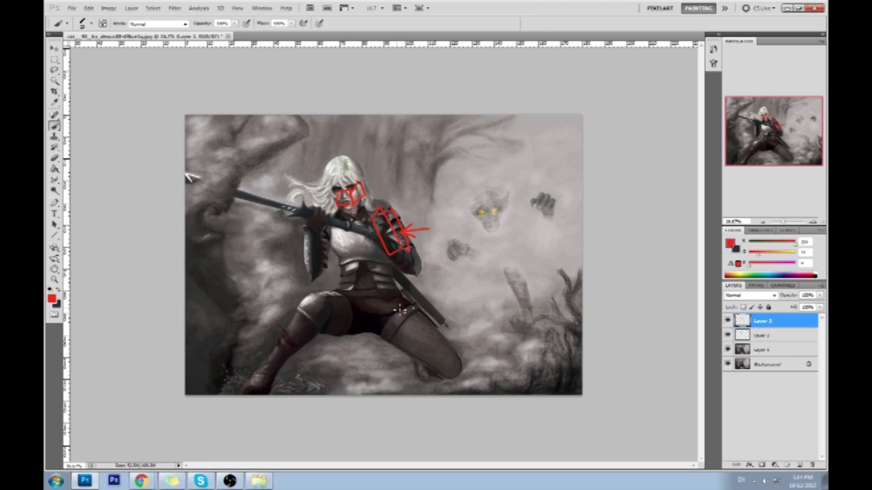
Outline the planes of both of the swordswoman's legs in red and hatch the inner side of the raised thigh
mouse_move(398, 308)
mouse_down()
mouse_move(442, 373)
mouse_move(391, 334)
mouse_move(432, 366)
mouse_up()
key(ctrl+z)
mouse_move(354, 308)
mouse_down()
mouse_move(332, 309)
mouse_move(273, 367)
mouse_up()
mouse_move(317, 331)
mouse_down()
mouse_move(275, 371)
mouse_move(344, 337)
mouse_up()
drag(361, 317, 352, 334)
drag(331, 305, 310, 335)
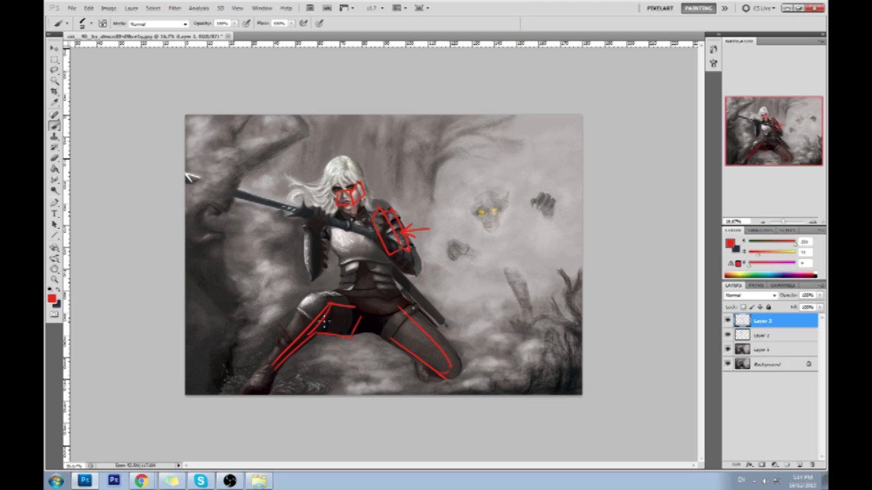
drag(304, 299, 265, 361)
mouse_move(322, 300)
mouse_down()
mouse_move(349, 306)
mouse_move(330, 304)
mouse_move(344, 304)
mouse_move(345, 319)
mouse_move(330, 336)
mouse_move(360, 326)
mouse_move(323, 322)
mouse_move(290, 363)
mouse_up()
drag(308, 331, 278, 366)
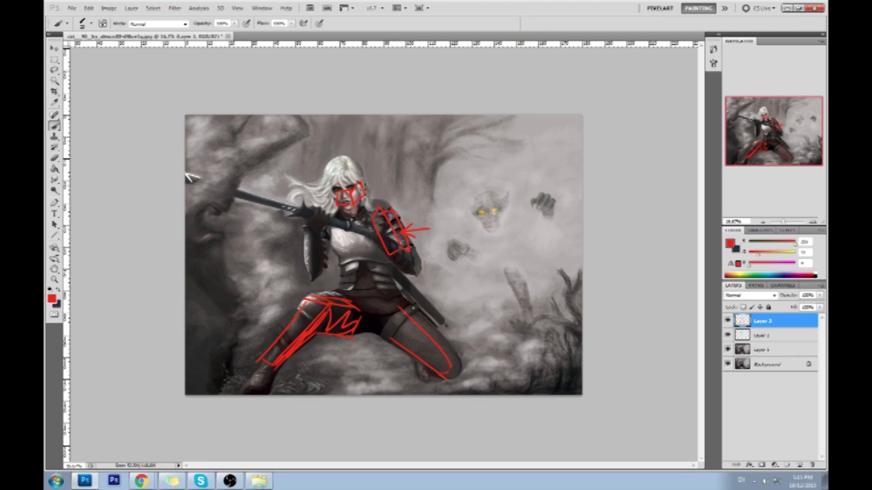
Undo all the red plane marks on the legs, shoulder armour and face
key(ctrl+alt+z)
key(ctrl+alt+z)
key(ctrl+alt+z)
key(ctrl+alt+z)
key(ctrl+alt+z)
key(ctrl+alt+z)
key(ctrl+alt+z)
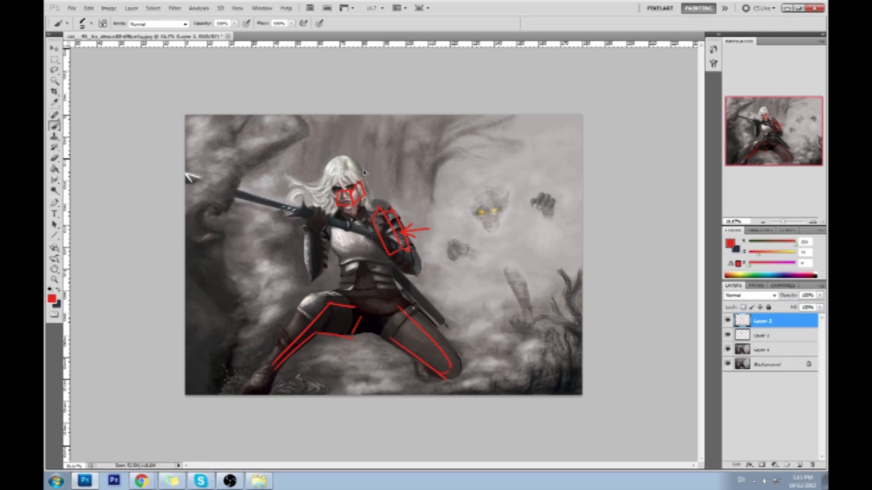
key(ctrl+alt+z)
key(ctrl+alt+z)
key(ctrl+alt+z)
key(ctrl+alt+z)
key(ctrl+alt+z)
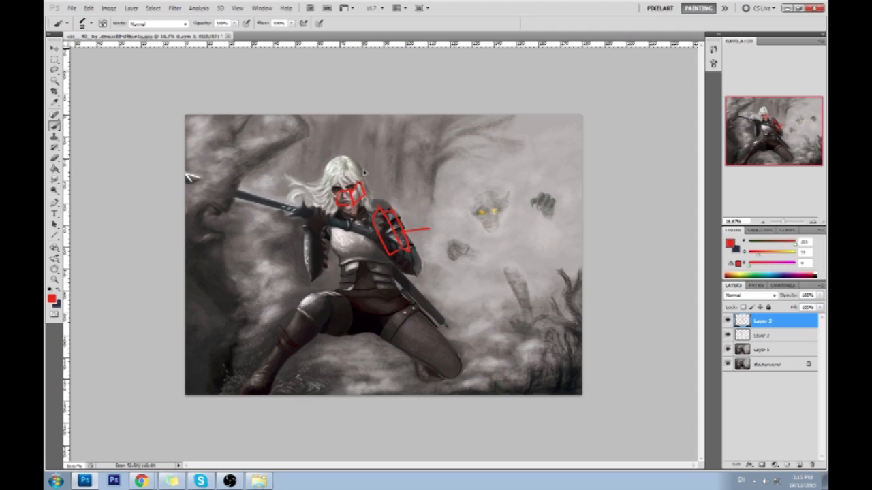
key(ctrl+alt+z)
key(ctrl+alt+z)
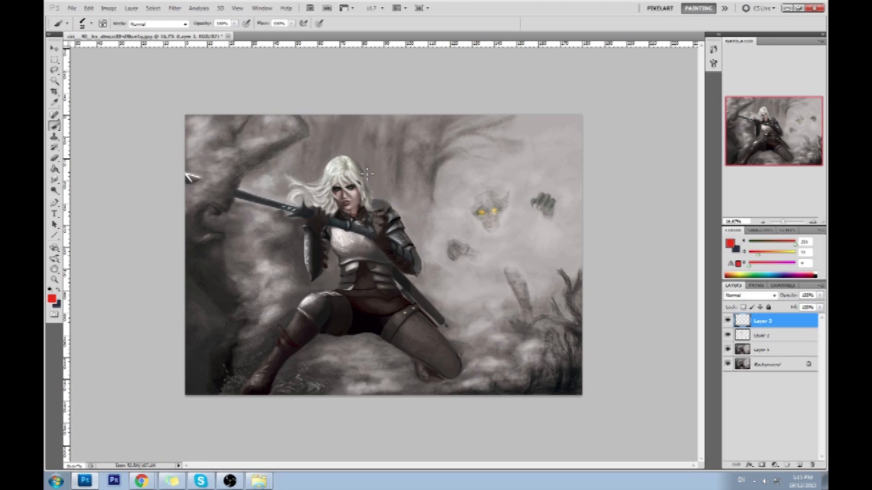
Merge the two upper layers down into Layer 1
right_click(758, 334)
key(Escape)
right_click(758, 337)
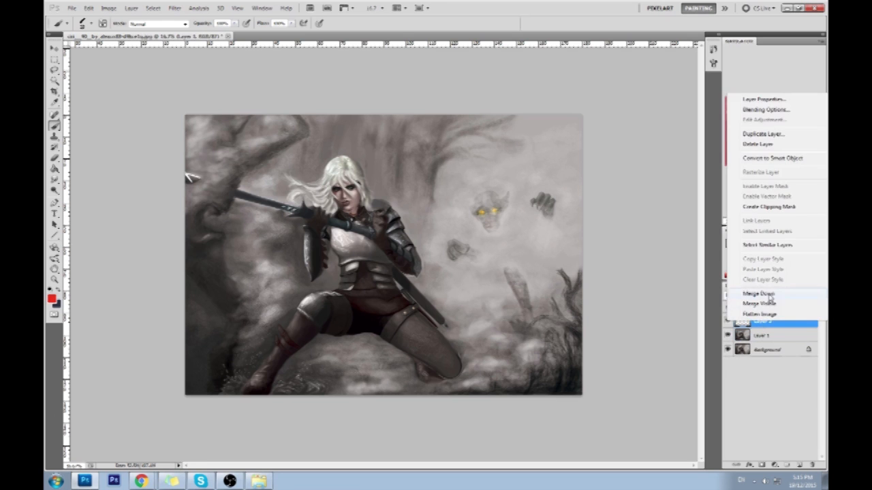
click(758, 311)
Start the Liquify filter on the merged layer and warp the swordswoman's torso and shoulder armour with a reduced brush size
click(175, 8)
click(205, 61)
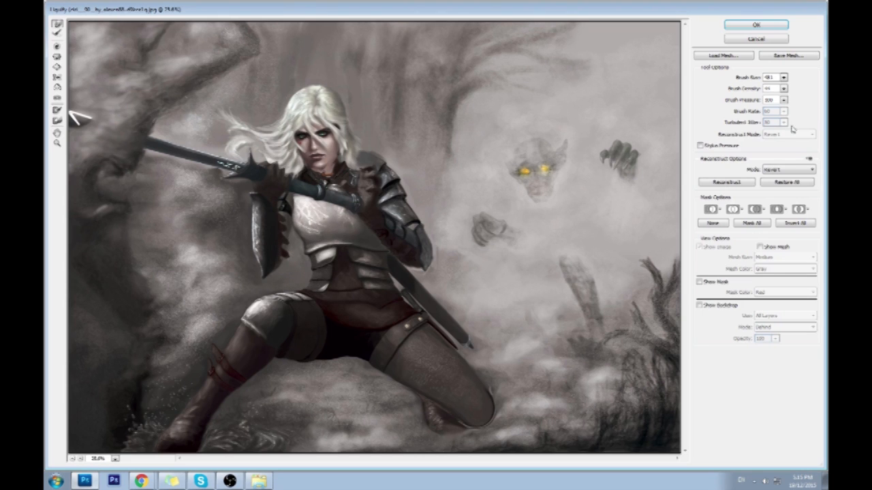
click(784, 77)
drag(750, 90, 745, 91)
click(300, 232)
drag(304, 233, 301, 232)
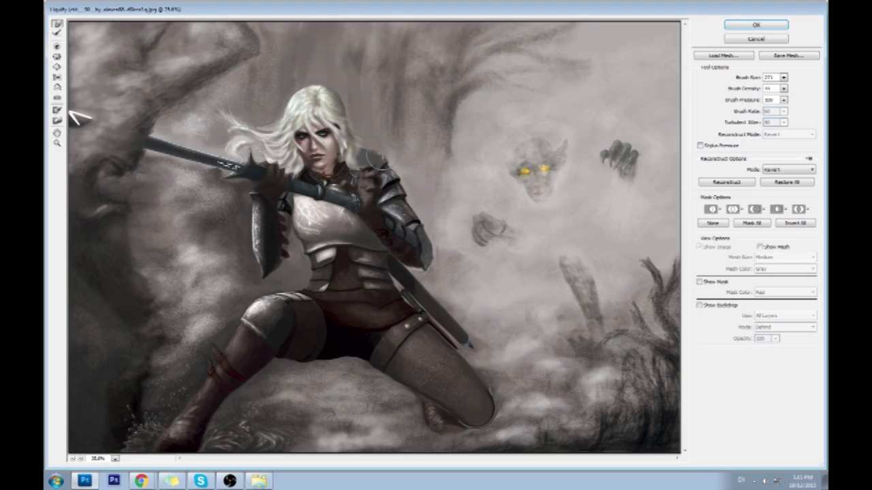
click(783, 78)
drag(754, 90, 748, 92)
click(387, 167)
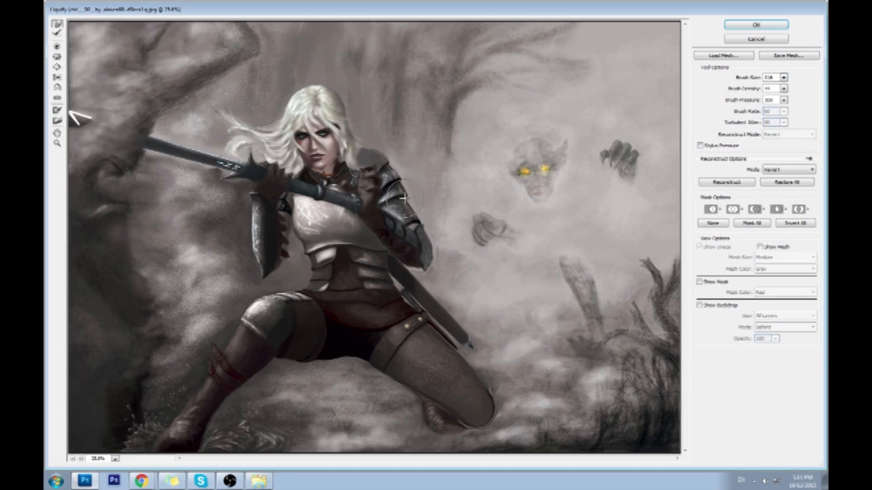
Warp the swordswoman's jaw and cheek slightly inward with a smaller Liquify brush
click(783, 77)
drag(746, 91, 751, 92)
key(z)
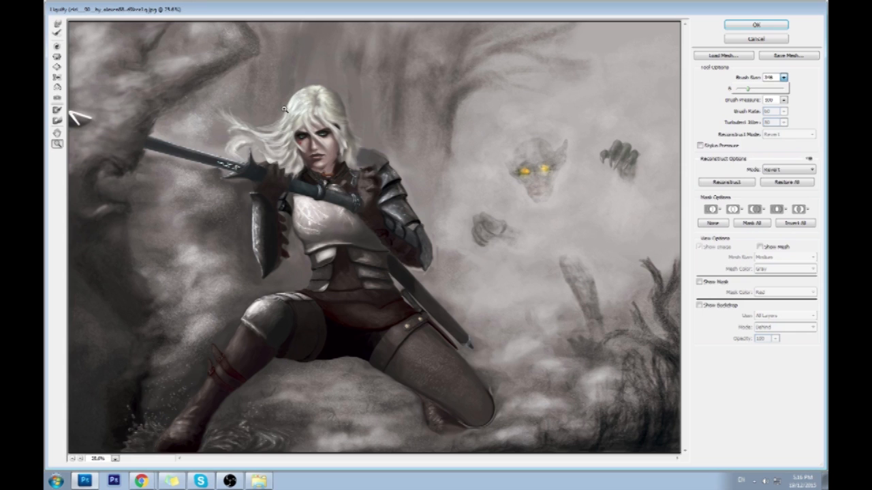
click(320, 163)
click(57, 25)
click(783, 77)
drag(749, 90, 744, 89)
click(440, 247)
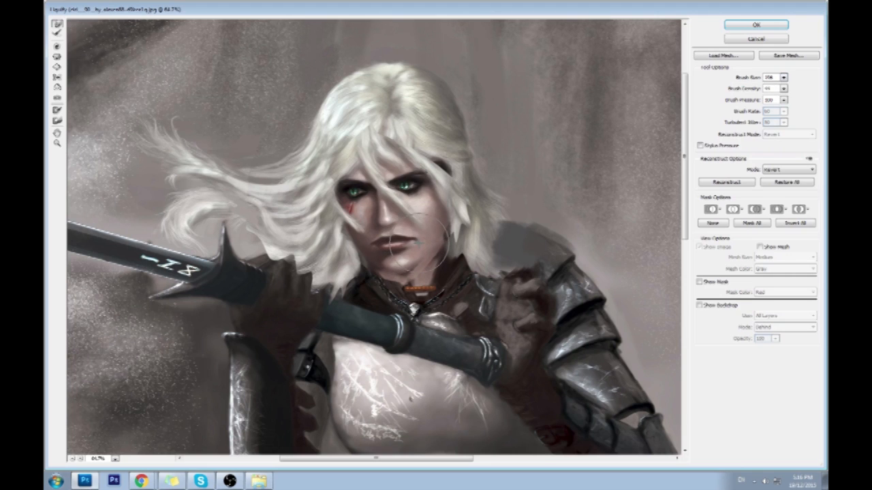
drag(421, 240, 411, 242)
Reduce the Liquify brush size and nudge both of the swordswoman's eyes
click(783, 77)
drag(745, 89, 739, 89)
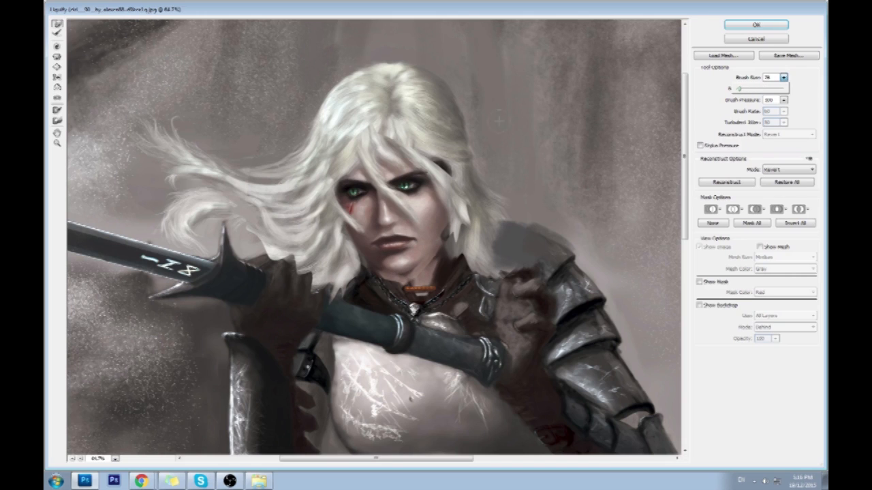
drag(348, 196, 350, 196)
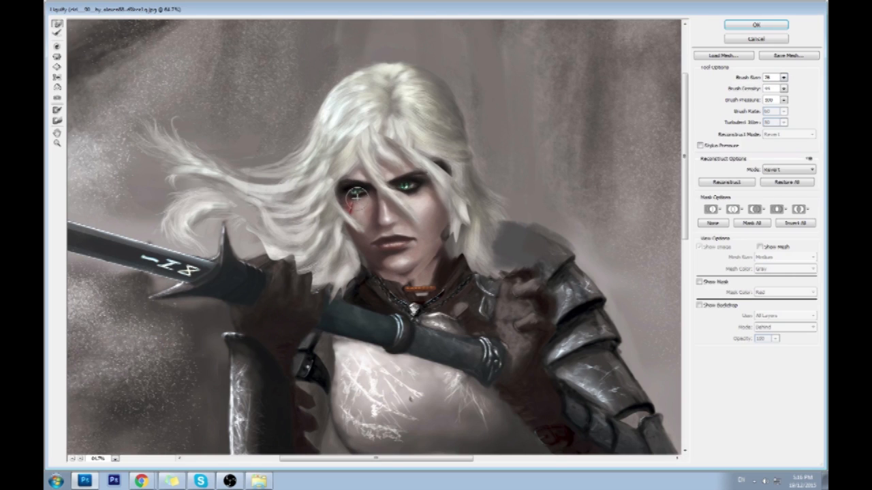
drag(407, 196, 409, 194)
Enlarge the Liquify brush, set its density to 60 and adjust the brow area
click(784, 77)
click(360, 188)
key(alt)
drag(783, 88, 748, 103)
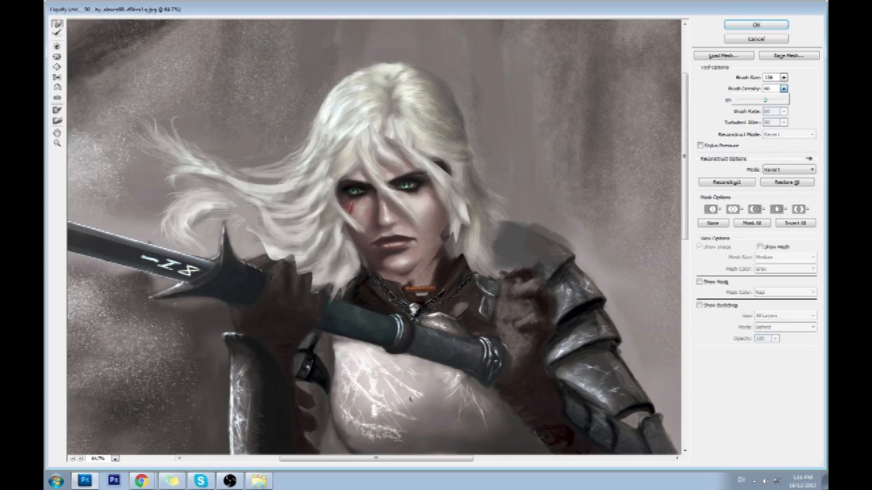
click(361, 179)
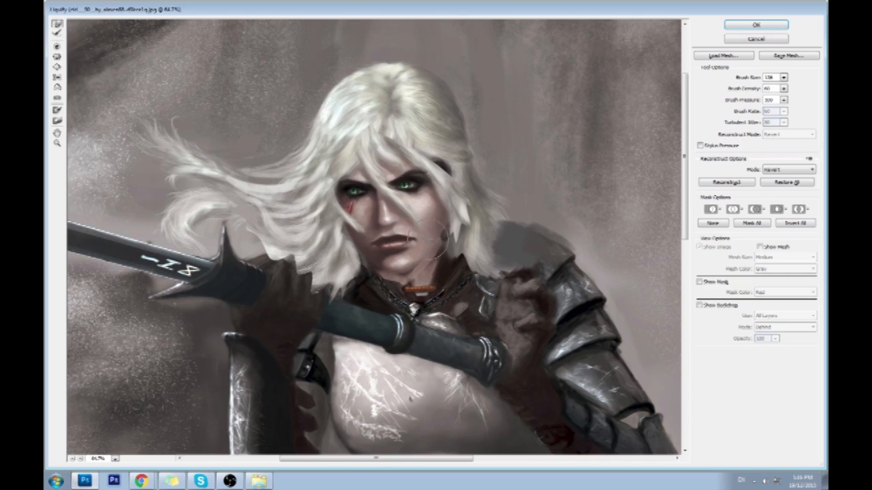
Adjust the mouth with a smaller Liquify brush, undo the last warp and apply the filter
click(783, 77)
drag(749, 89, 740, 91)
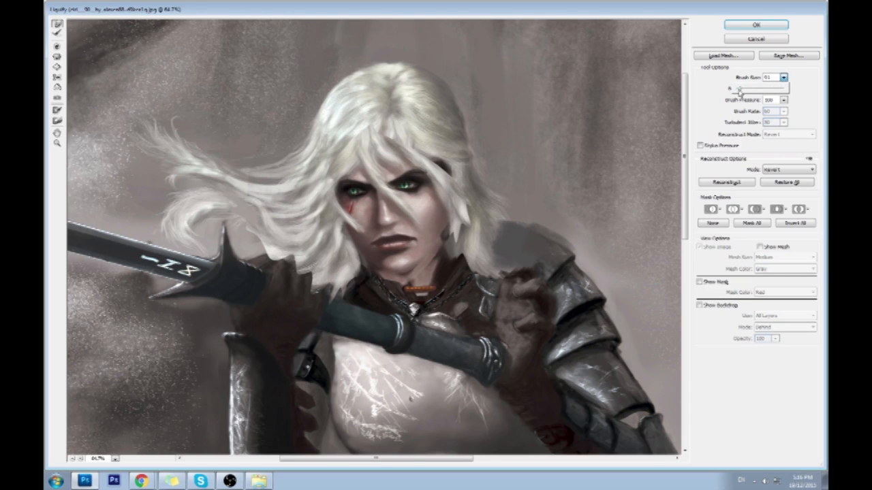
click(376, 235)
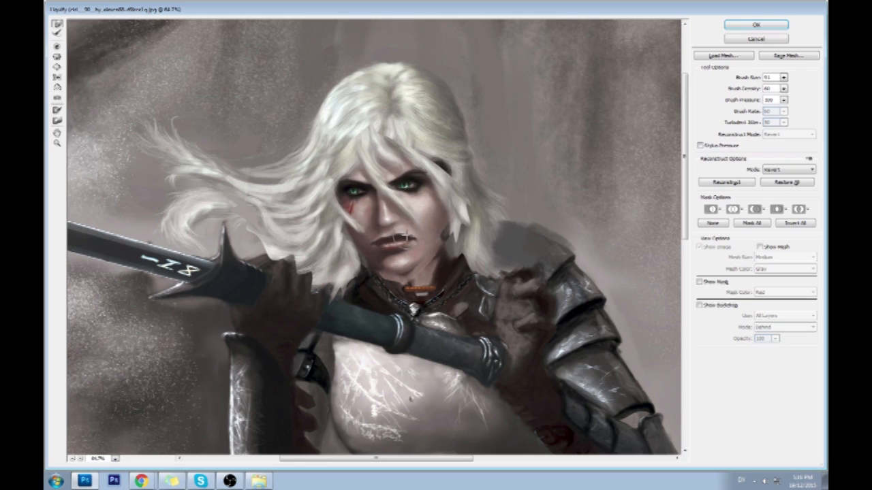
drag(369, 246, 394, 249)
key(ctrl+z)
click(769, 26)
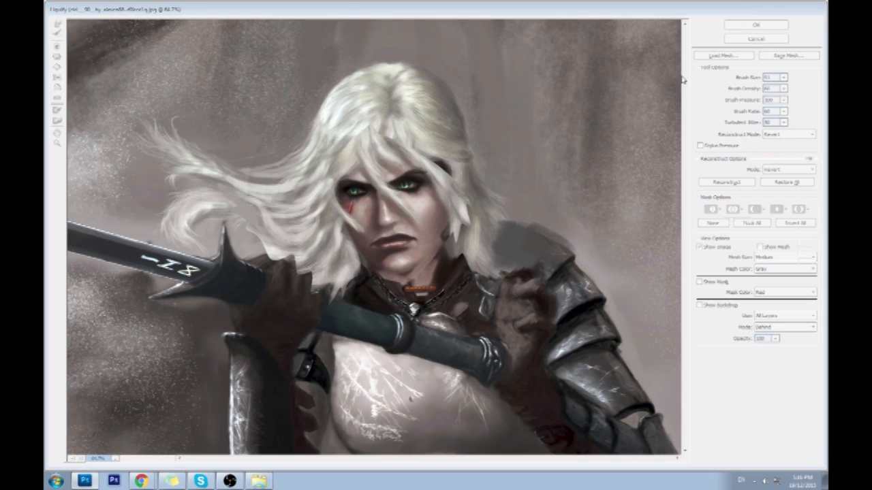
Compare the swordswoman before and after the Liquify changes
scroll(426, 159, up, 5)
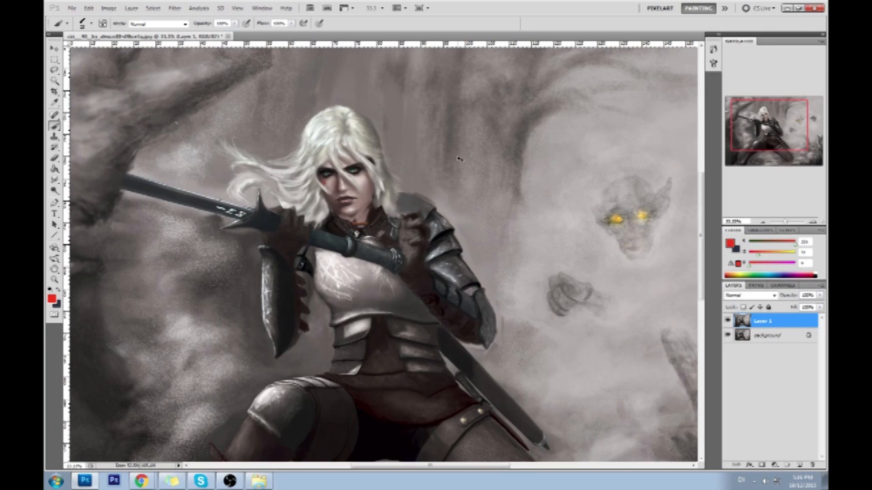
key(ctrl+z)
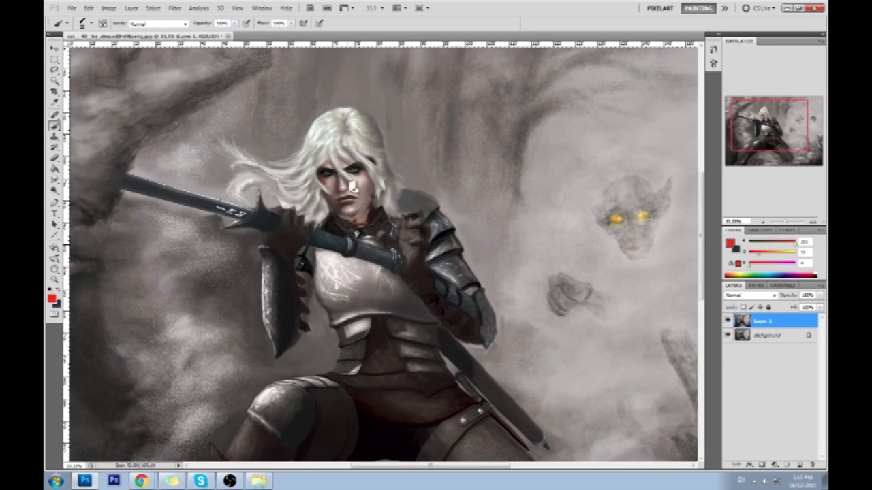
alt+click(399, 165)
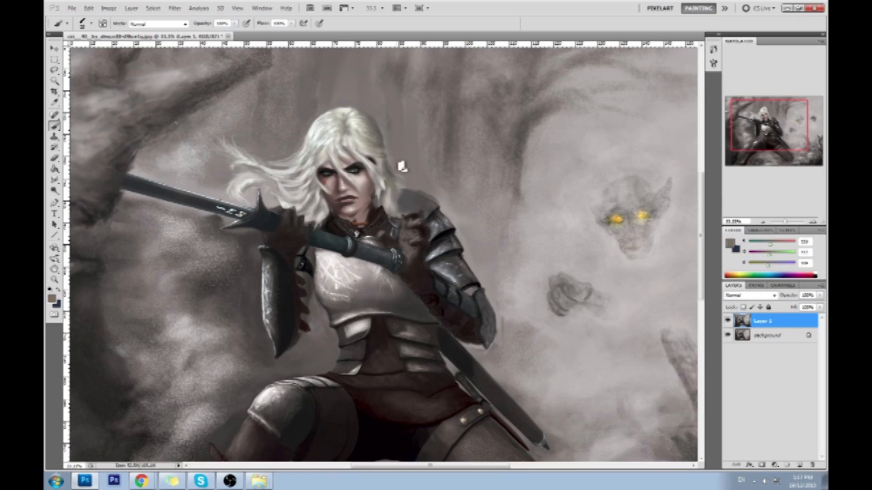
scroll(444, 200, down, 2)
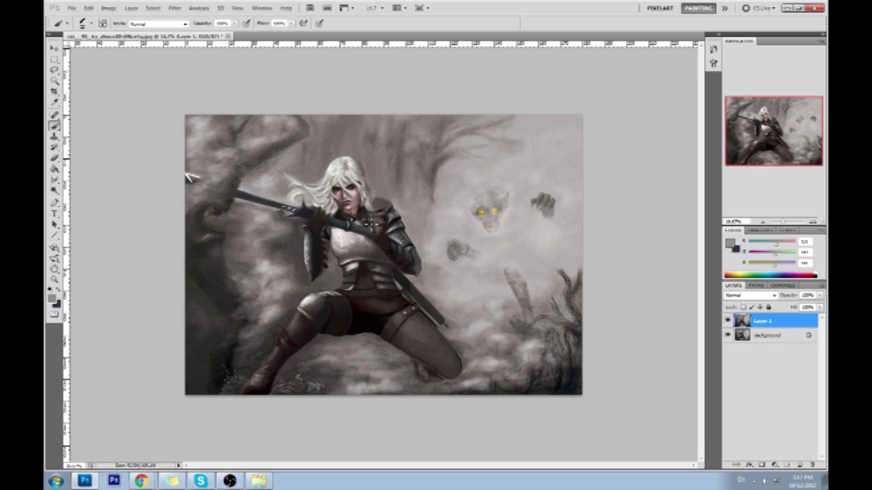
Add a new layer and draw a long vertical red line through the middle of the swordswoman's body
right_click(376, 224)
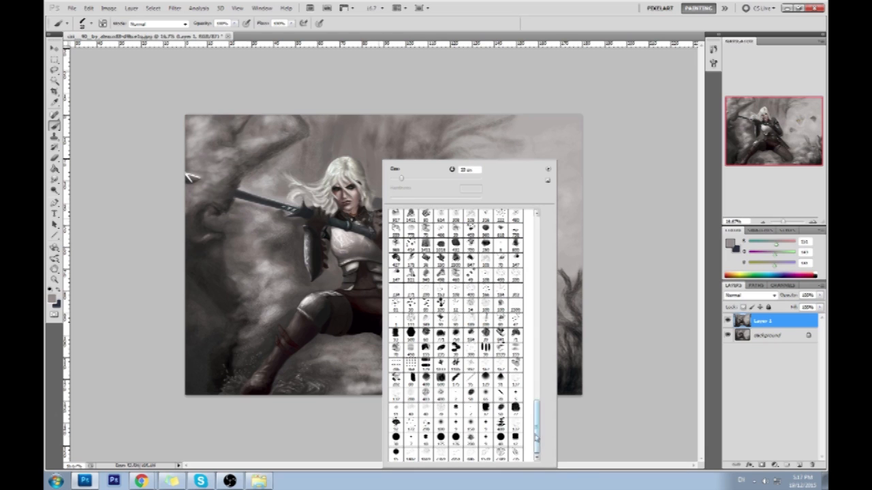
click(732, 244)
click(707, 163)
click(798, 153)
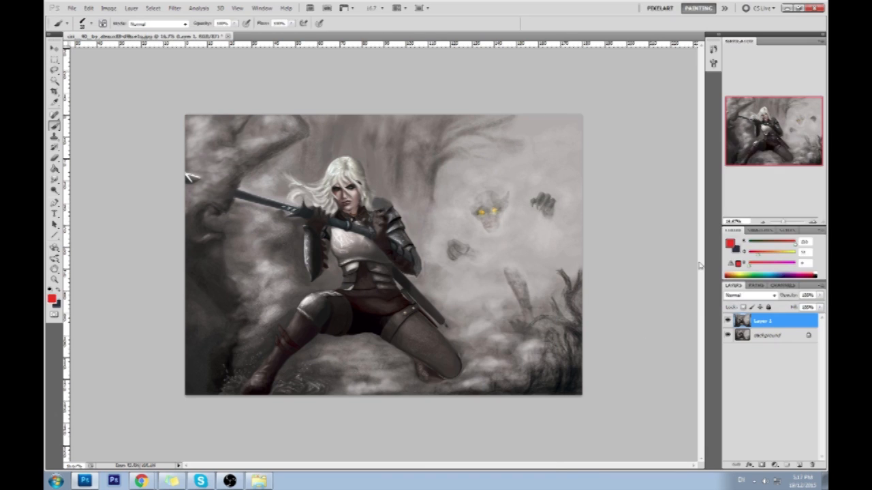
click(800, 465)
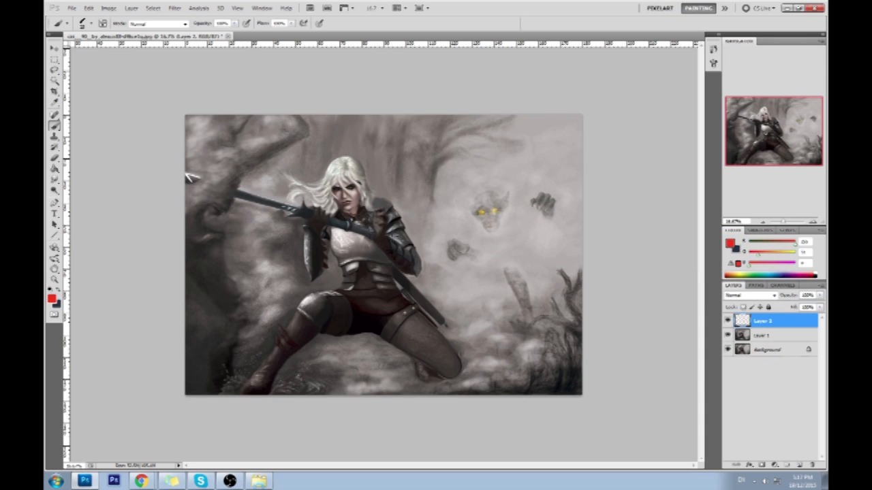
drag(365, 322, 364, 201)
key(ctrl+z)
drag(365, 374, 366, 140)
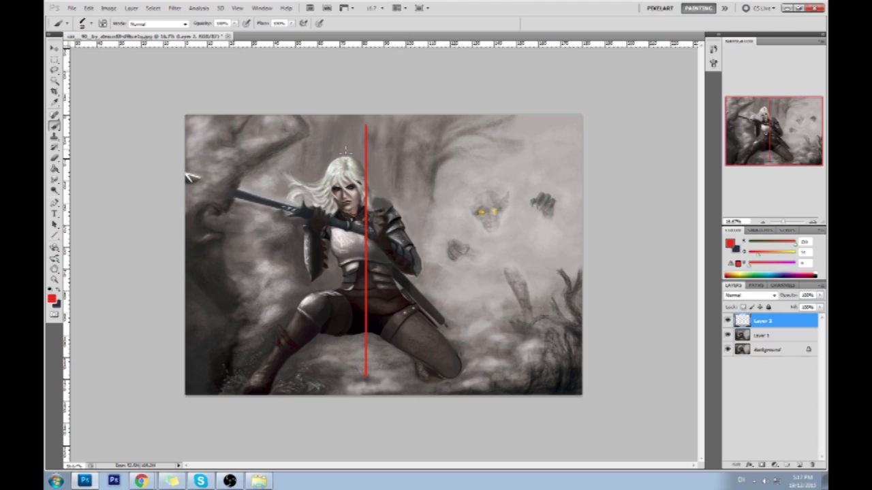
Draw a tilted red axis from the pelvis to the head, with an arrowhead at the top
drag(354, 245, 341, 168)
shift+click(373, 320)
mouse_move(344, 169)
mouse_down()
mouse_move(325, 179)
mouse_move(354, 176)
mouse_up()
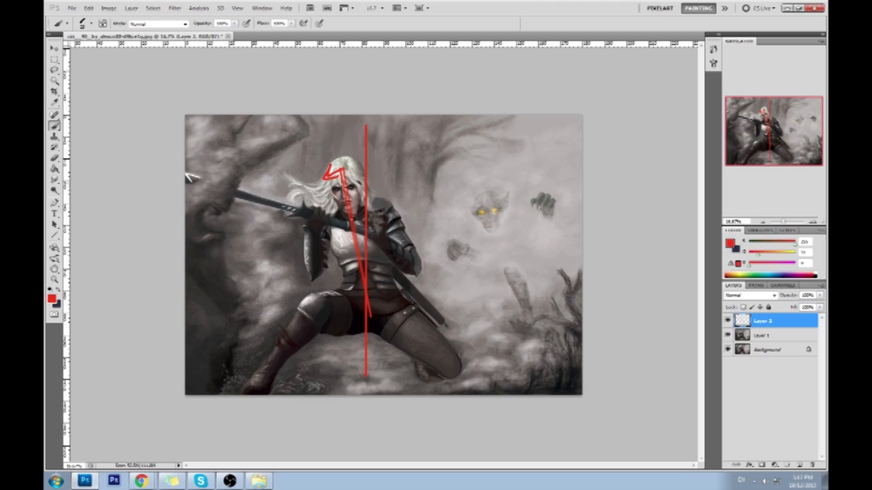
Mark the extended leg's direction with red lines and arrows, and add a red arrow beside the head showing the lean
drag(320, 293, 231, 380)
key(ctrl+z)
drag(271, 355, 242, 393)
drag(296, 350, 270, 383)
mouse_move(260, 383)
mouse_down()
mouse_move(345, 259)
mouse_move(290, 286)
mouse_up()
drag(354, 151, 297, 163)
mouse_move(297, 163)
mouse_down()
mouse_move(323, 166)
mouse_move(334, 146)
mouse_move(297, 163)
mouse_up()
drag(316, 176, 293, 170)
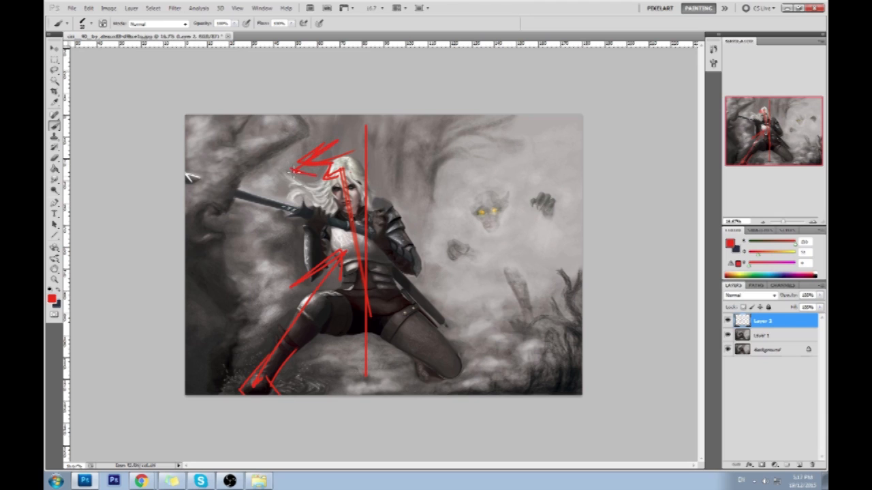
Outline the kneeling leg in red and delete the annotation layer
mouse_move(400, 303)
mouse_down()
mouse_move(431, 327)
mouse_move(448, 368)
mouse_move(409, 337)
mouse_move(436, 369)
mouse_move(438, 329)
mouse_move(455, 368)
mouse_move(387, 318)
mouse_up()
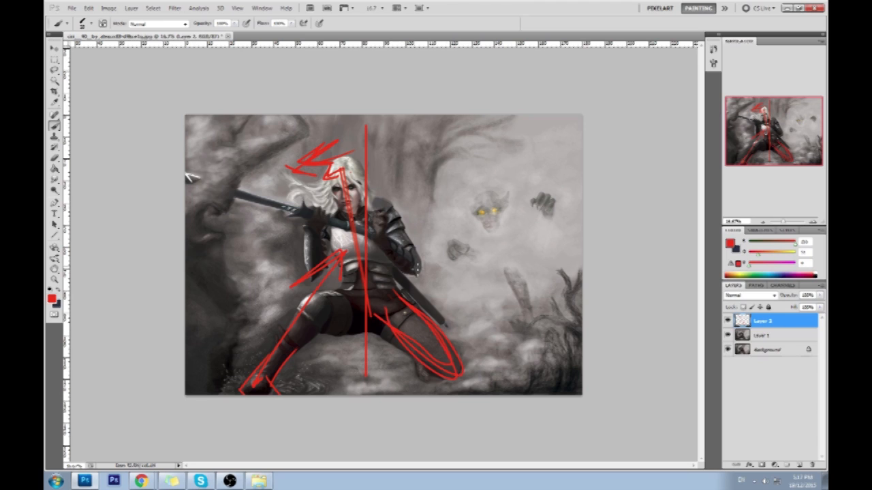
drag(415, 242, 421, 247)
key(ctrl+z)
click(813, 465)
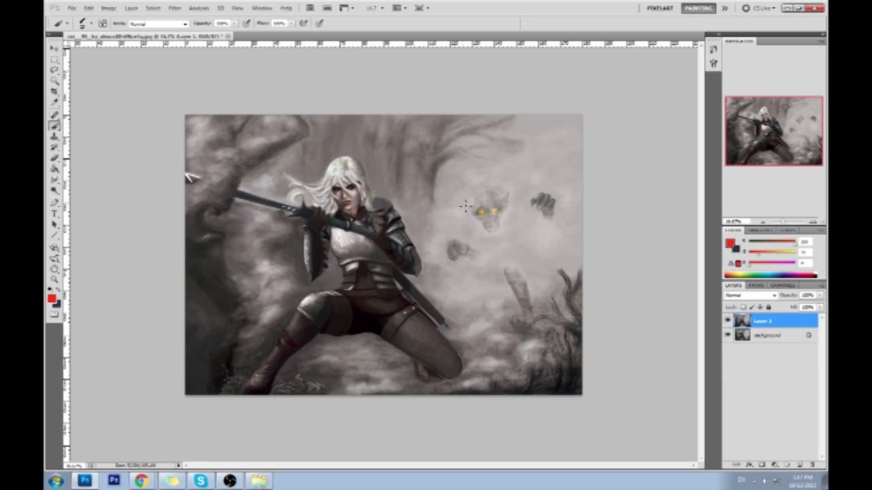
Duplicate the whole painting onto a new layer and rotate the copy slightly clockwise
key(ctrl+a)
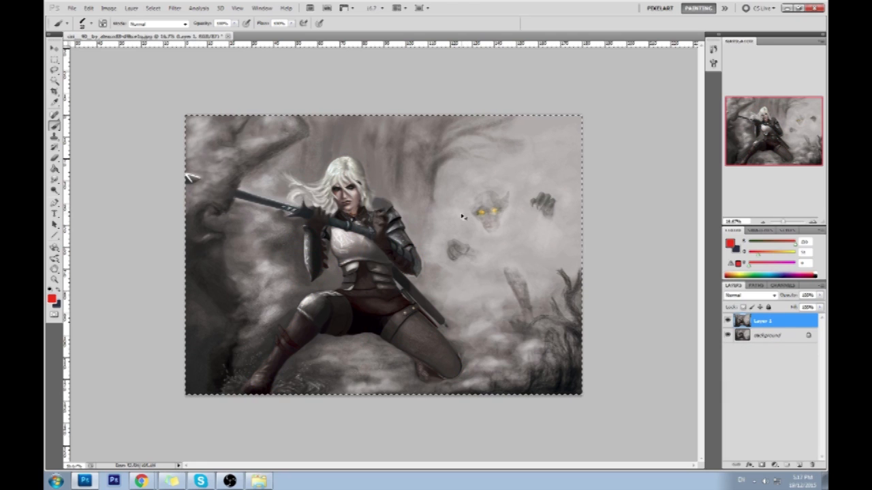
key(ctrl+j)
key(v)
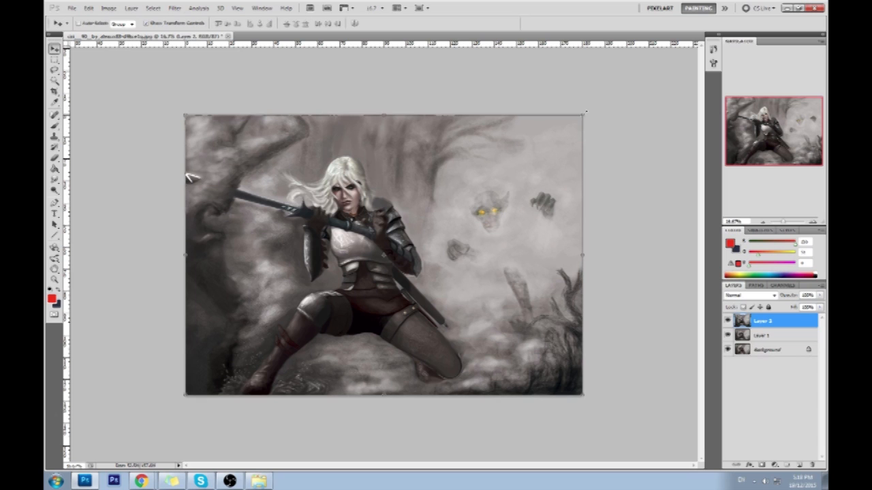
drag(586, 111, 598, 124)
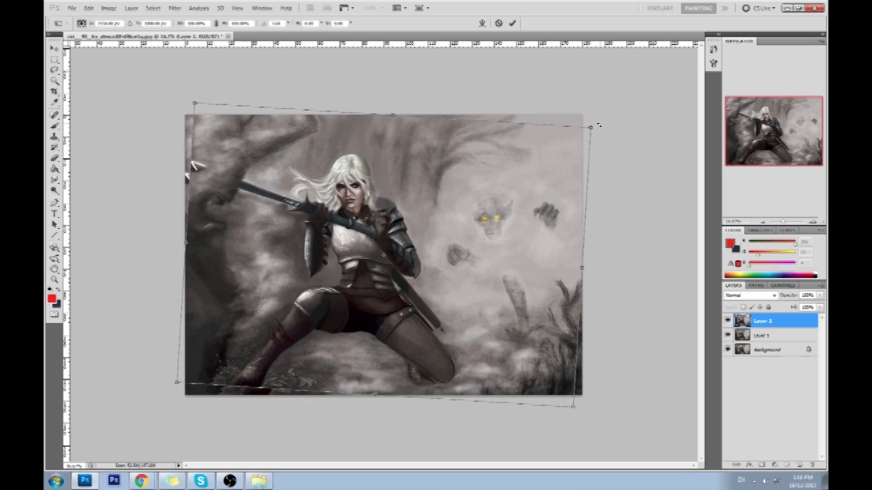
click(512, 23)
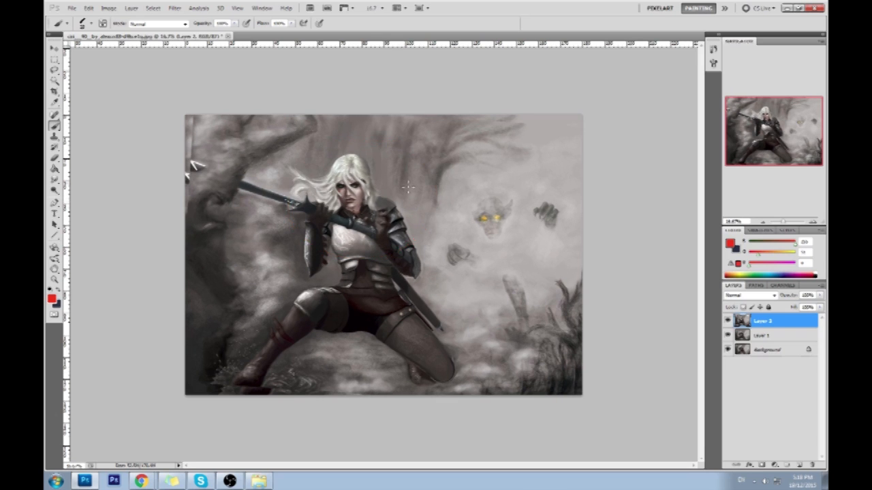
Lasso the swordswoman's upper body with the sword and surrounding background, and rotate the selection slightly clockwise
key(l)
drag(409, 280, 298, 274)
mouse_move(193, 223)
mouse_down()
mouse_move(167, 89)
mouse_move(363, 111)
mouse_up()
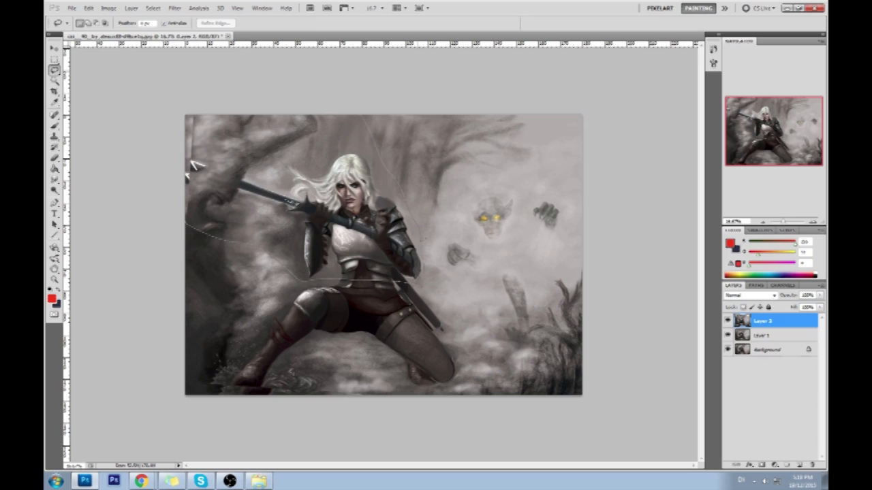
drag(192, 163, 193, 164)
key(ctrl+t)
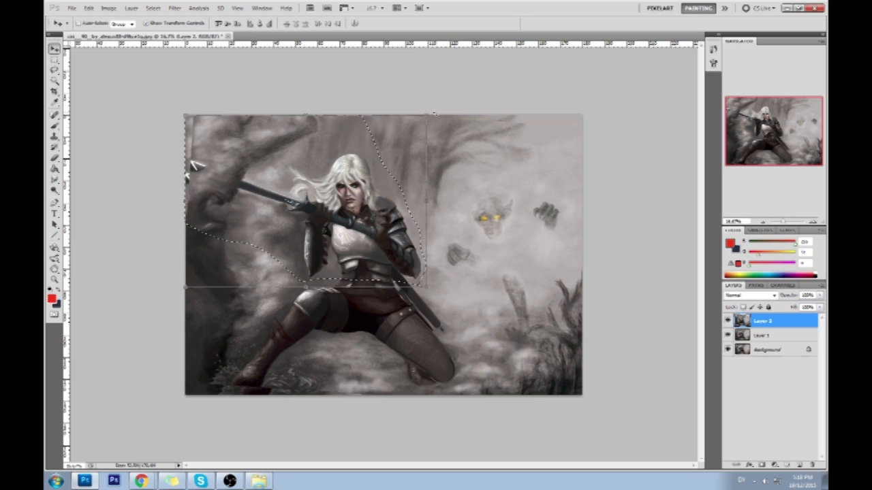
drag(193, 164, 198, 157)
key(ctrl+h)
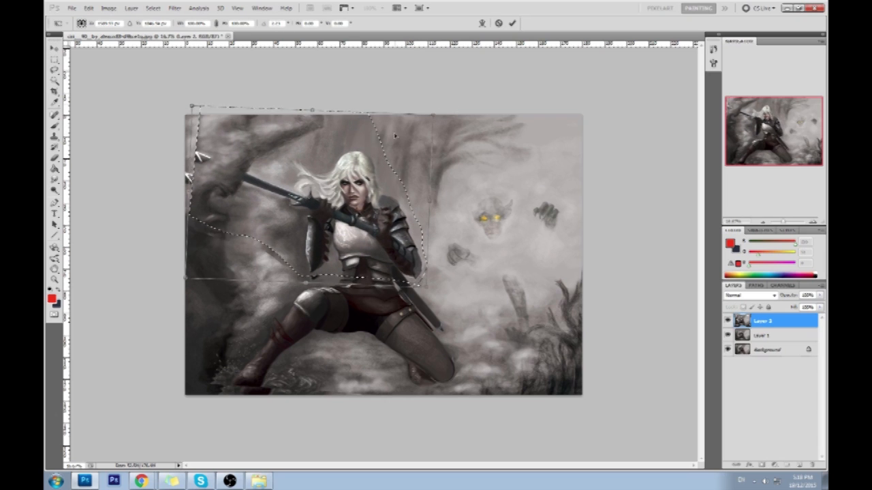
drag(196, 154, 197, 158)
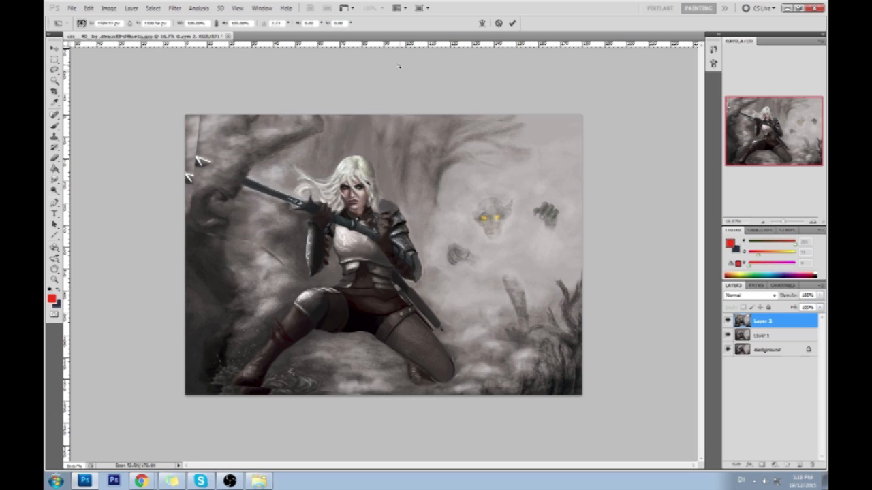
key(Return)
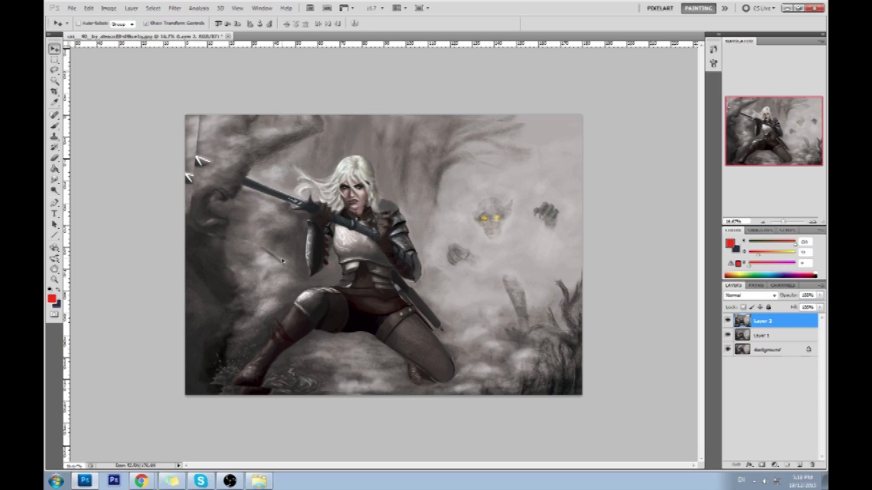
Erase the visible seams around the rotated upper body with a large soft eraser
key(b)
right_click(284, 239)
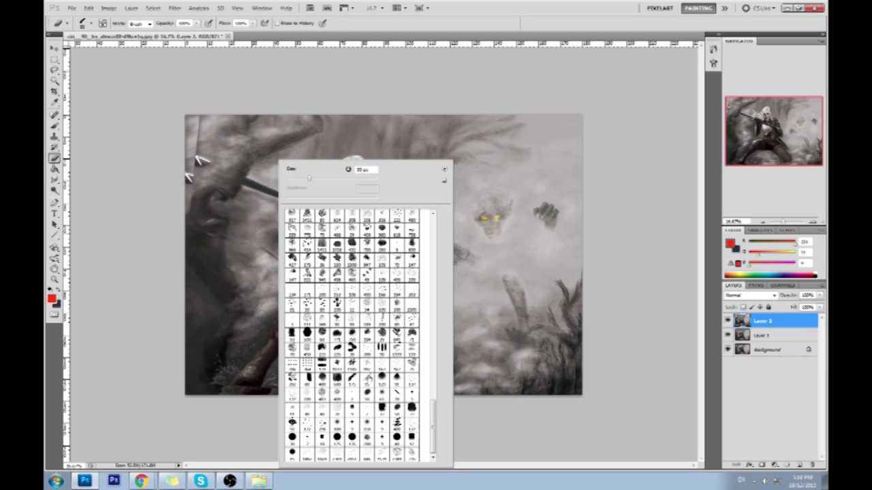
click(645, 322)
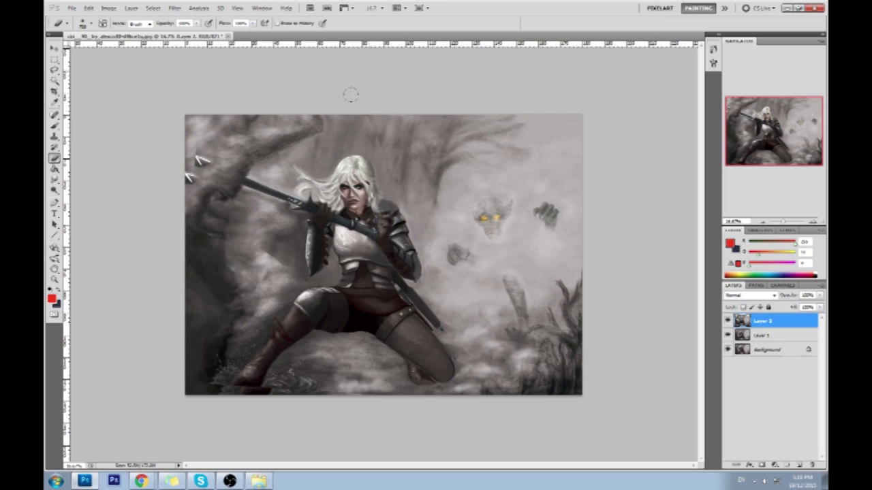
Compare the corrected painting with the earlier version by toggling the visibility of Layer 2
click(743, 335)
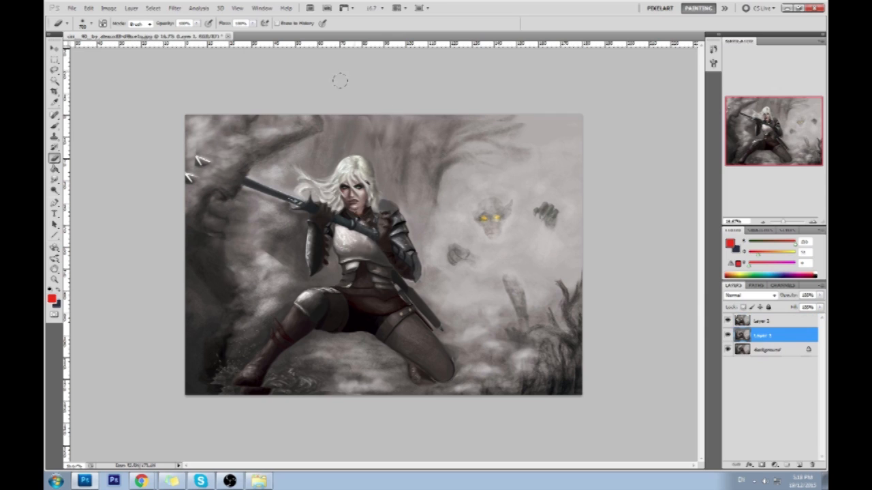
click(727, 321)
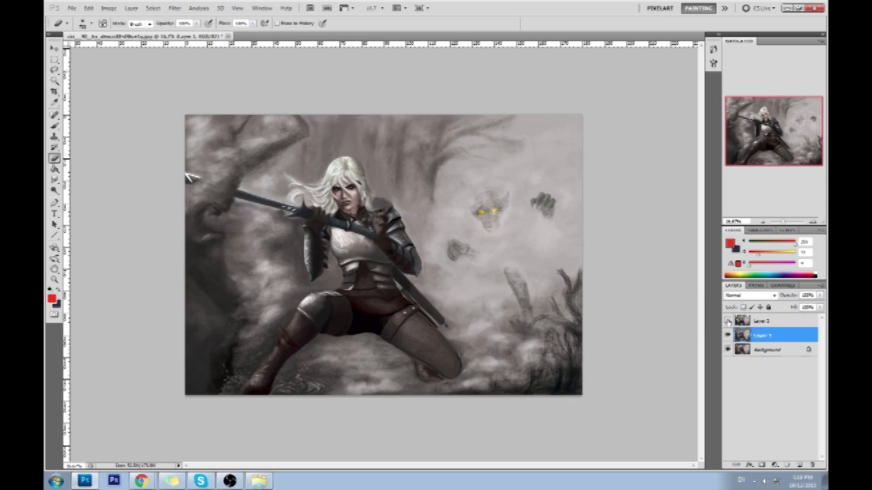
click(728, 321)
click(752, 324)
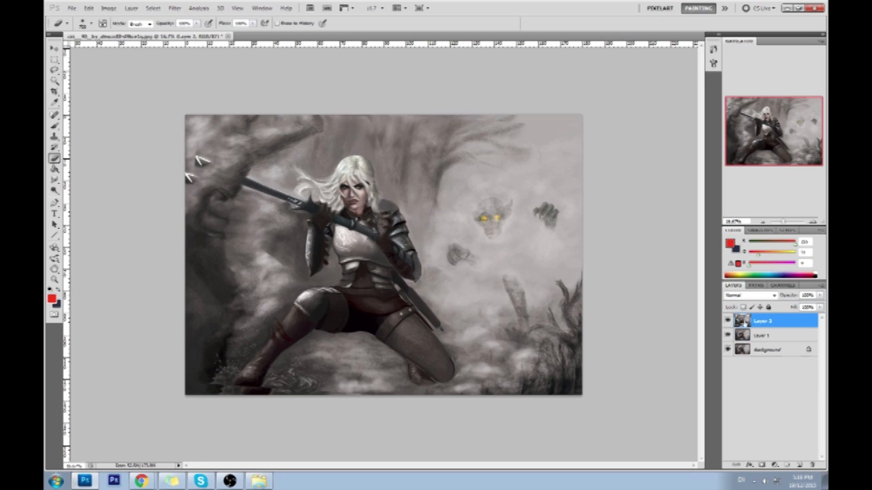
click(728, 321)
click(727, 321)
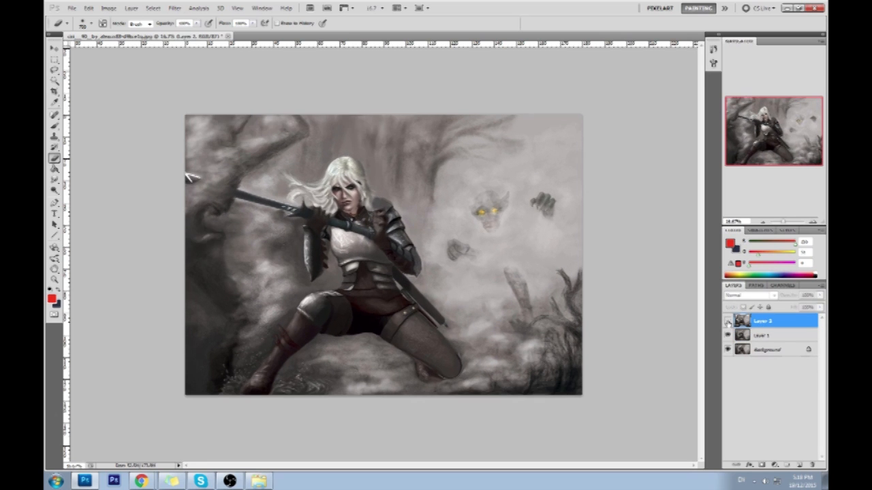
click(727, 321)
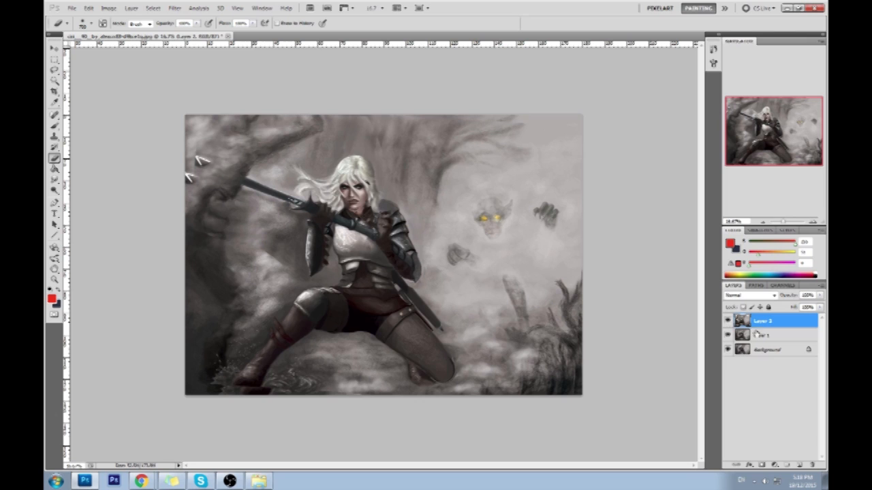
click(728, 320)
key(r)
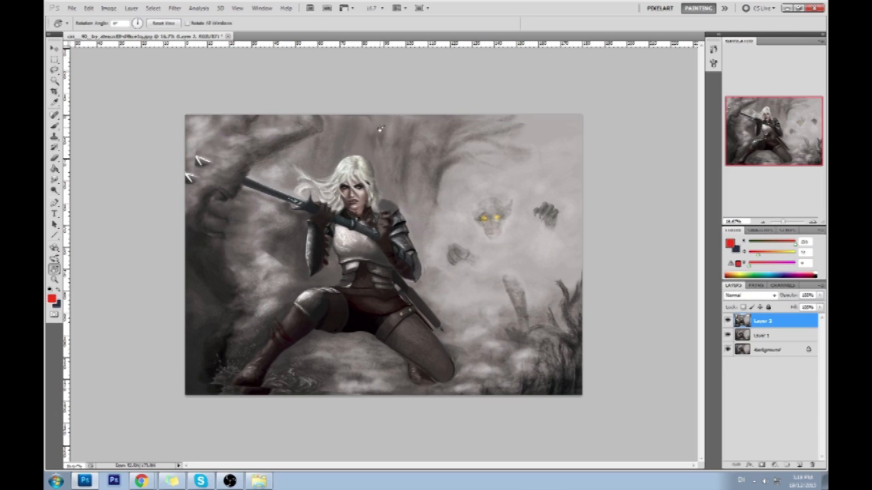
key(b)
key(m)
right_click(425, 164)
key(Escape)
key(b)
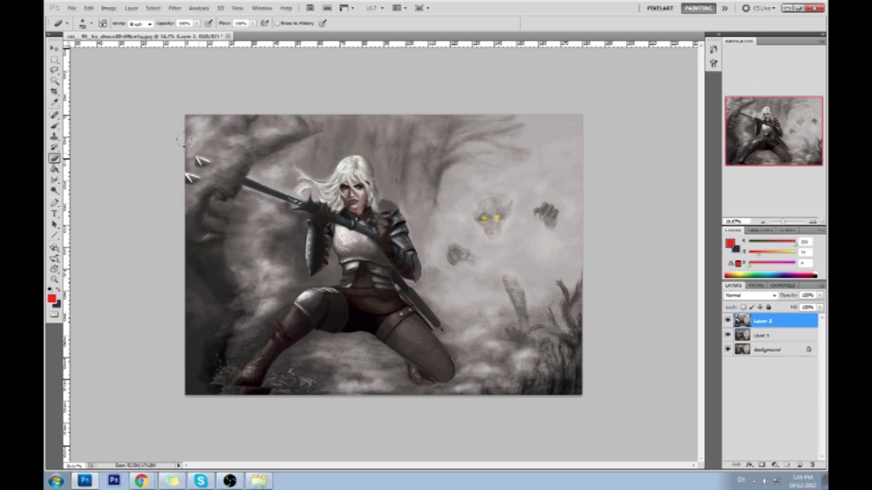
Flatten all layers into a single background image
right_click(767, 337)
click(750, 315)
right_click(763, 334)
click(750, 320)
Paint over the white marks beside the tree trunk with sampled background greys
key(b)
alt+click(203, 178)
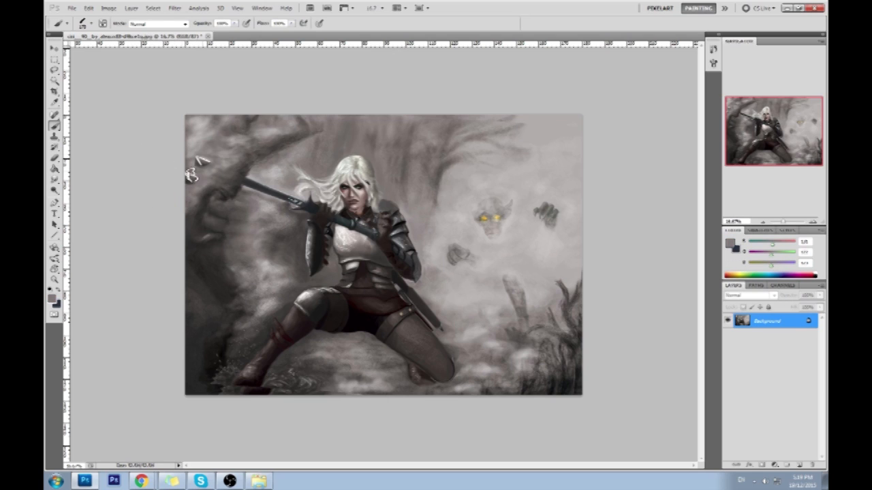
alt+click(207, 170)
alt+click(192, 161)
alt+click(210, 167)
alt+click(203, 158)
Paint a dark sword tip beyond the trunk in the sampled blade colour and clean its surroundings with background tones
alt+click(252, 181)
drag(195, 162, 202, 156)
alt+click(217, 149)
alt+click(220, 161)
alt+click(207, 129)
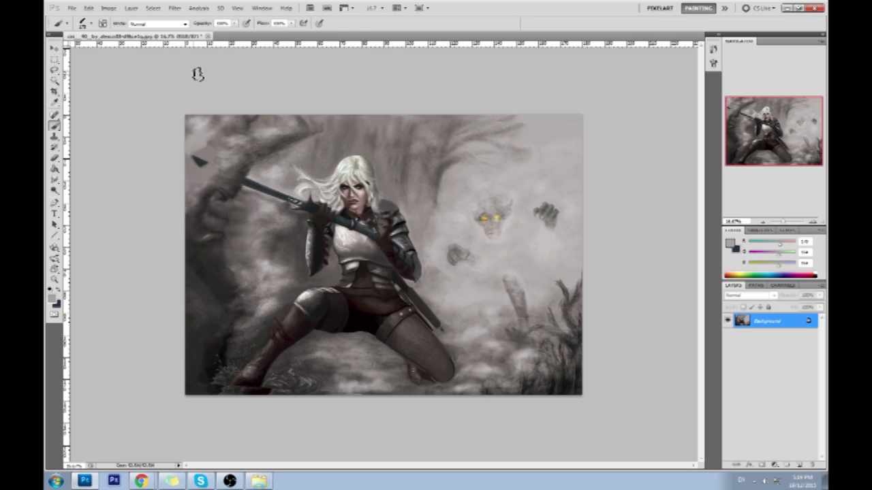
Convert the background into a regular layer and shift the whole painting to the right
key(v)
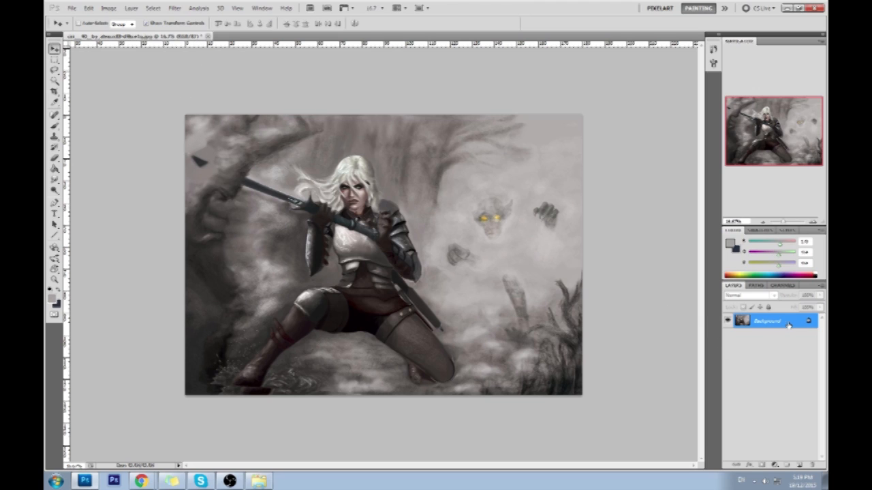
double_click(765, 316)
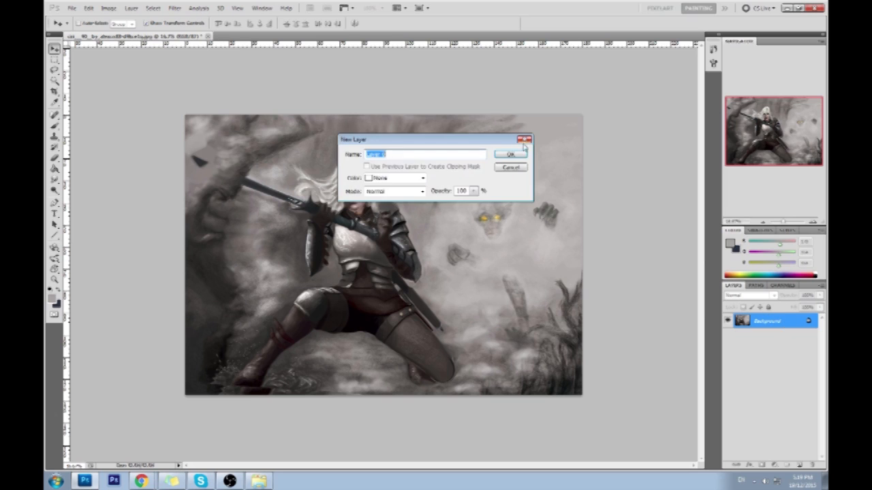
key(Return)
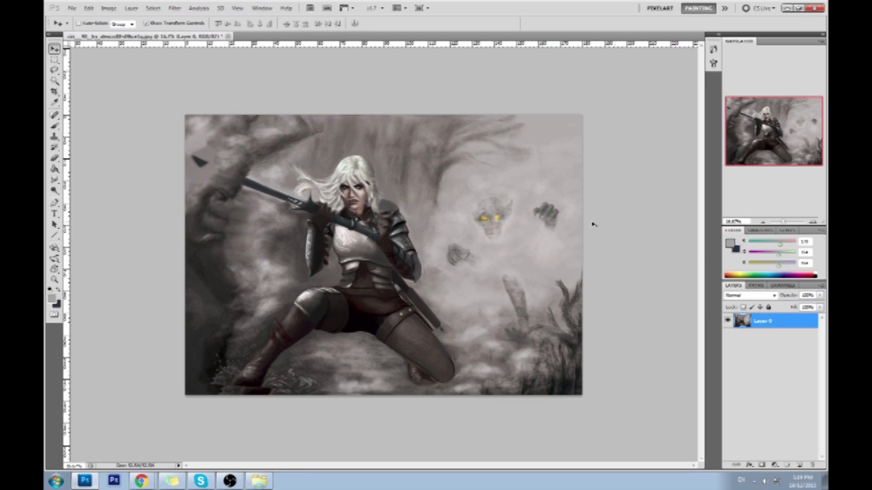
drag(199, 160, 207, 160)
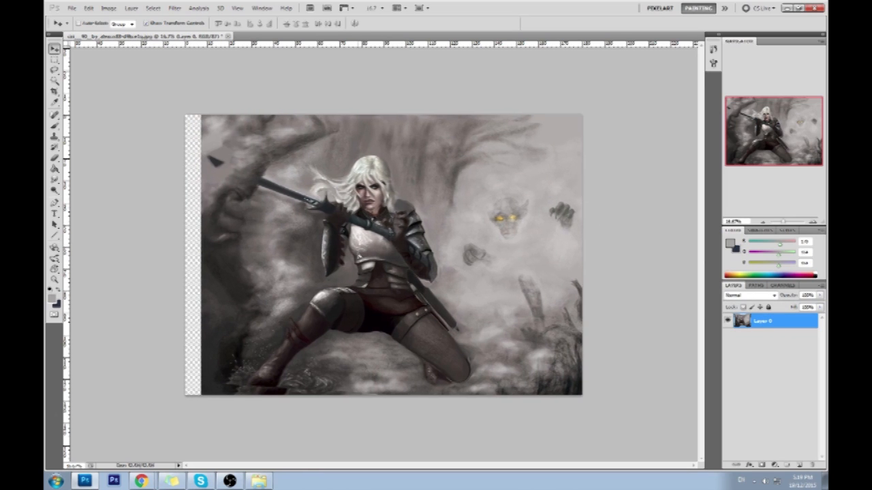
drag(408, 245, 395, 243)
Duplicate the painting, offset the copies sideways to fill the empty strip along the left edge, and merge the layers
key(ctrl+j)
key(shift+Right)
key(shift+Right)
key(shift+Right)
key(shift+Right)
key(shift+Right)
key(shift+Right)
key(shift+Right)
key(shift+Right)
key(shift+Right)
key(shift+Right)
key(shift+Right)
key(shift+Right)
key(shift+Right)
key(shift+Right)
key(shift+Right)
key(shift+Right)
key(shift+Right)
key(shift+Right)
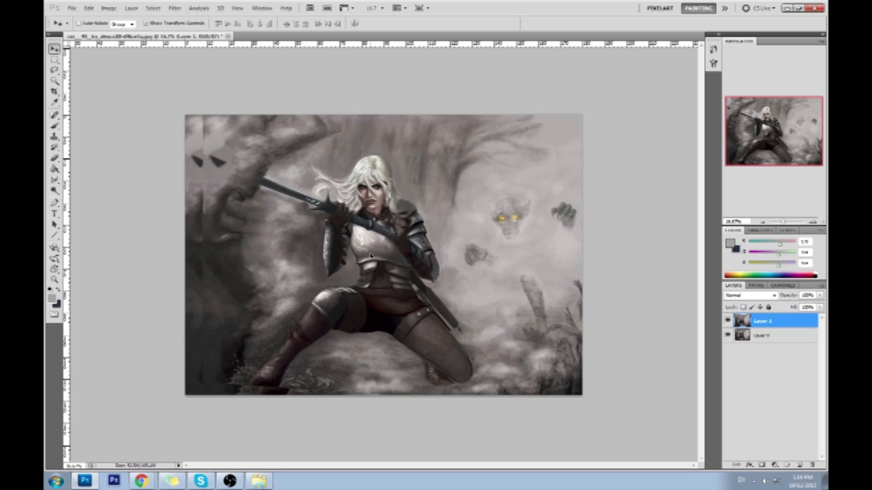
right_click(767, 331)
click(777, 305)
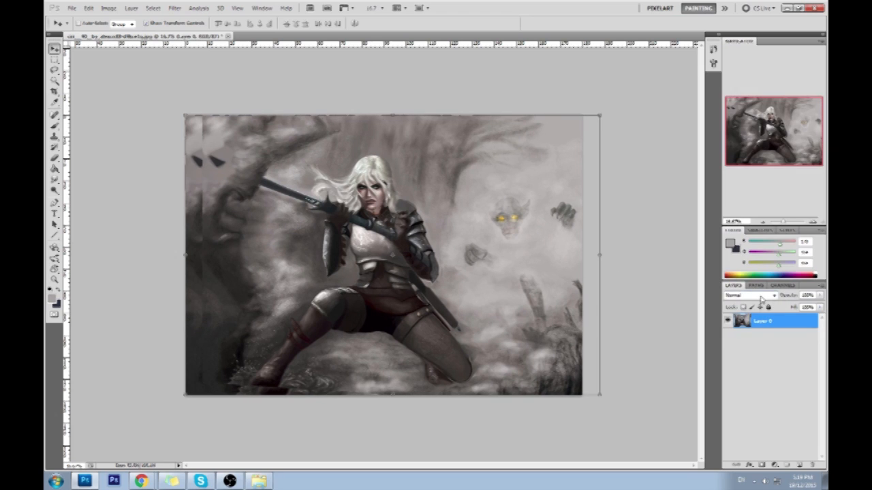
Paint over the repeated details along the left edge with a textured brush, using sampled dark rock and mist colours
key(e)
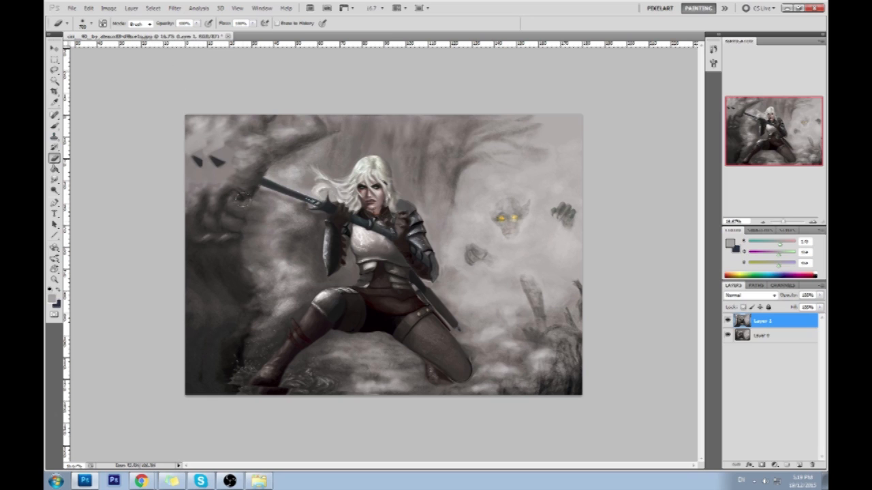
key(b)
right_click(225, 247)
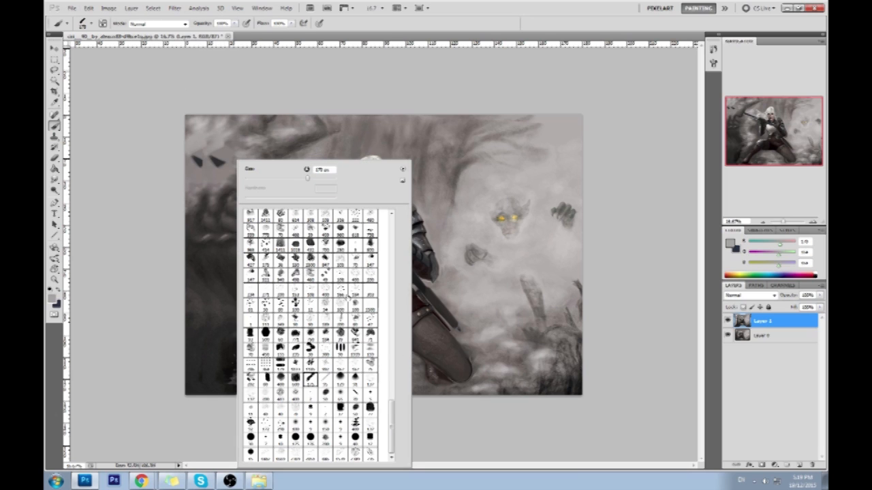
scroll(387, 423, up, 5)
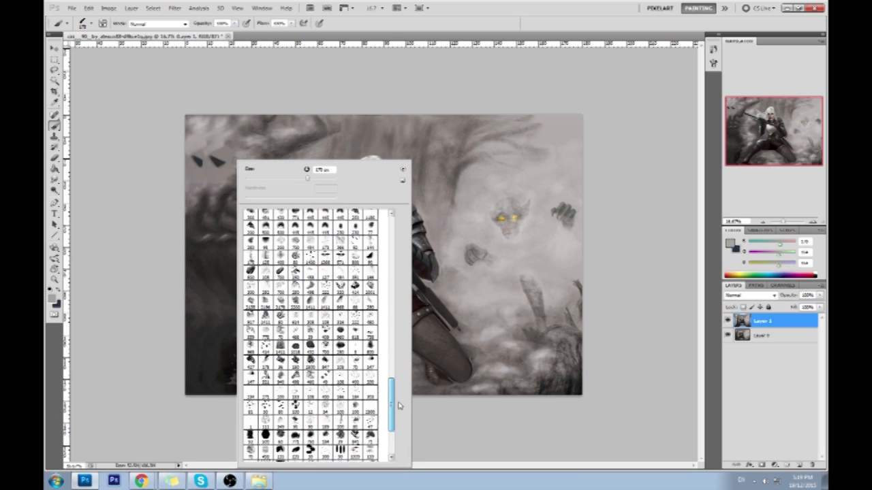
click(605, 242)
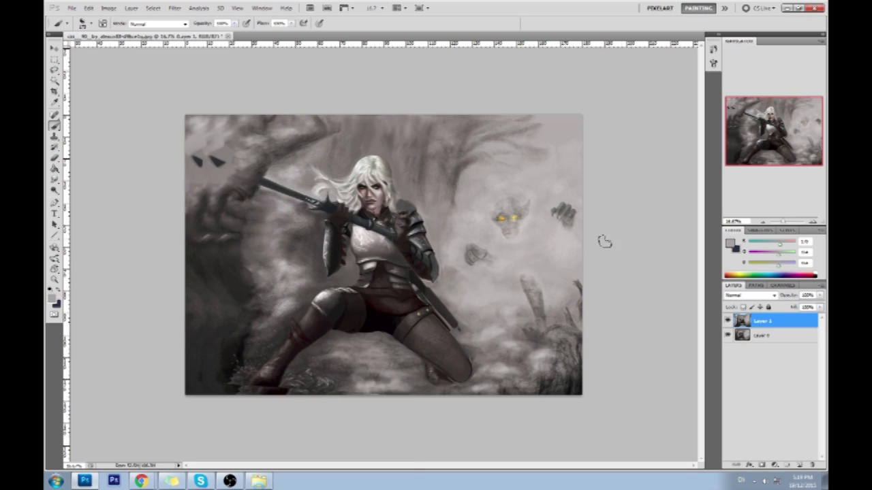
alt+click(224, 248)
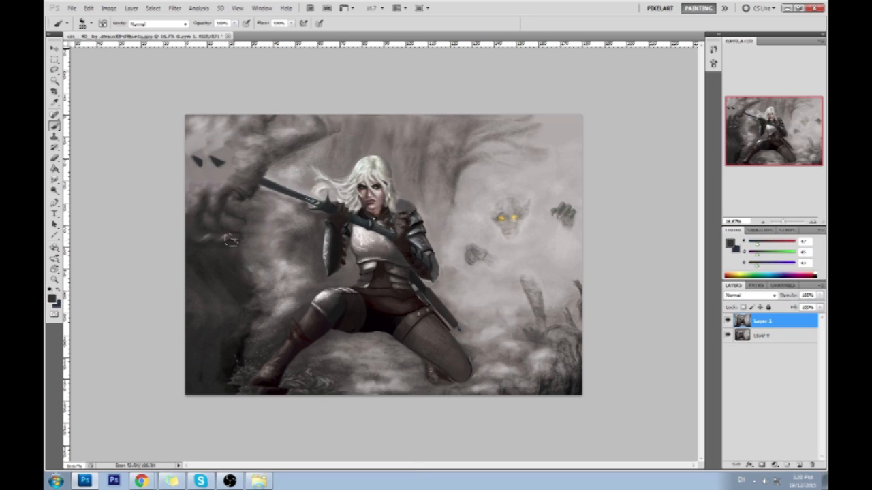
mouse_move(217, 243)
mouse_down()
mouse_move(194, 218)
mouse_move(204, 170)
mouse_move(178, 80)
mouse_up()
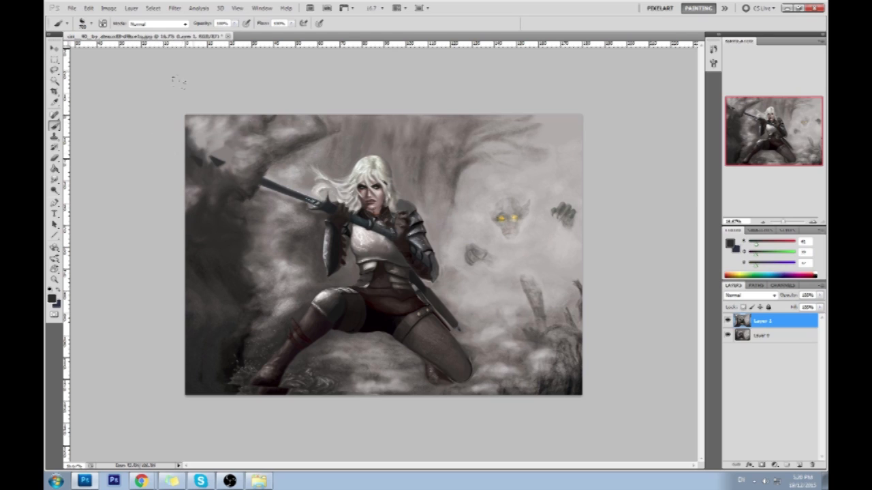
alt+click(232, 142)
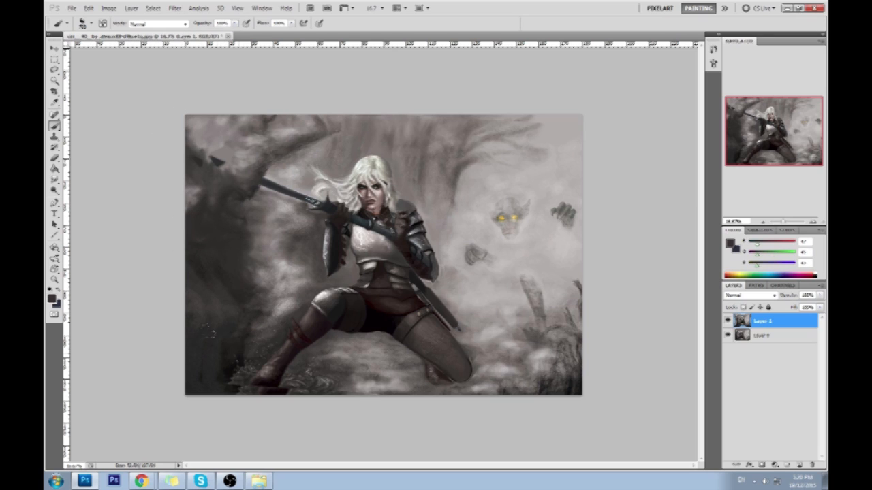
Repaint the extended leg's boot and the ground around it with sampled dark and grey tones
alt+click(349, 384)
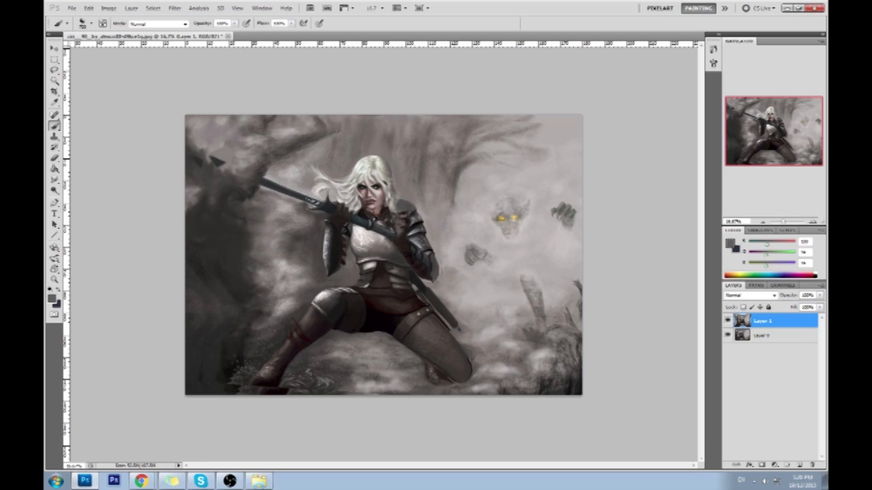
alt+click(347, 391)
alt+click(344, 395)
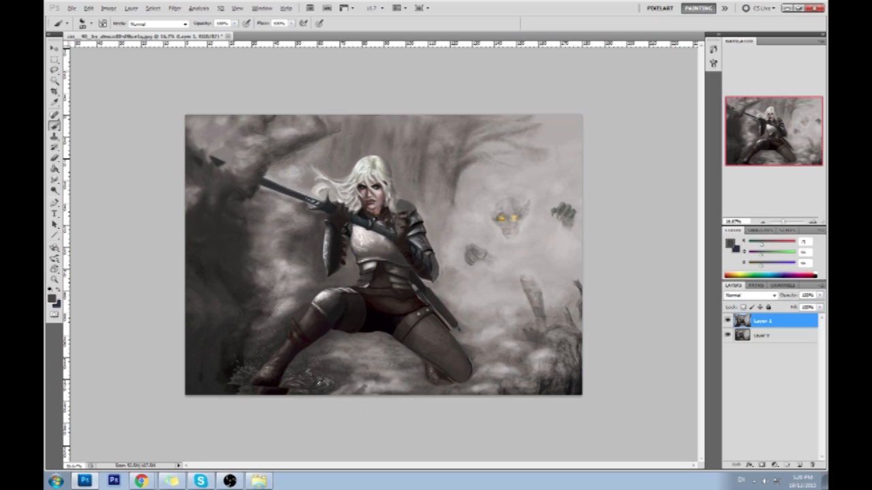
alt+click(252, 383)
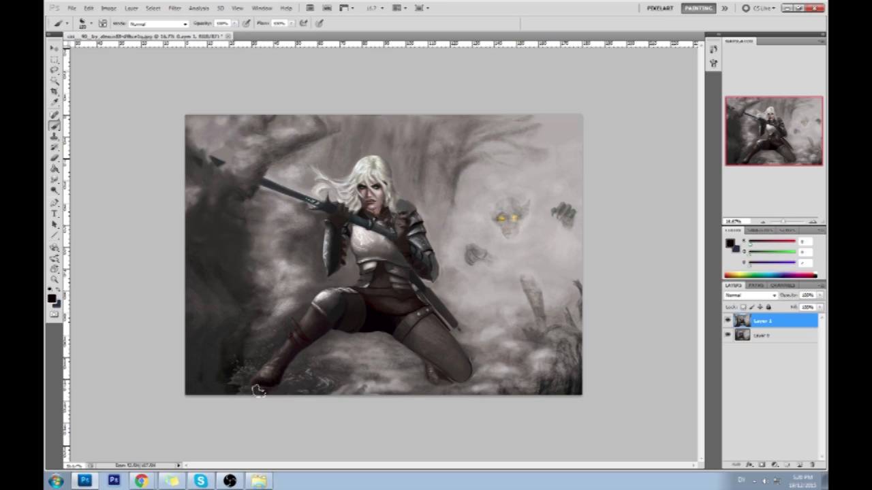
alt+click(235, 392)
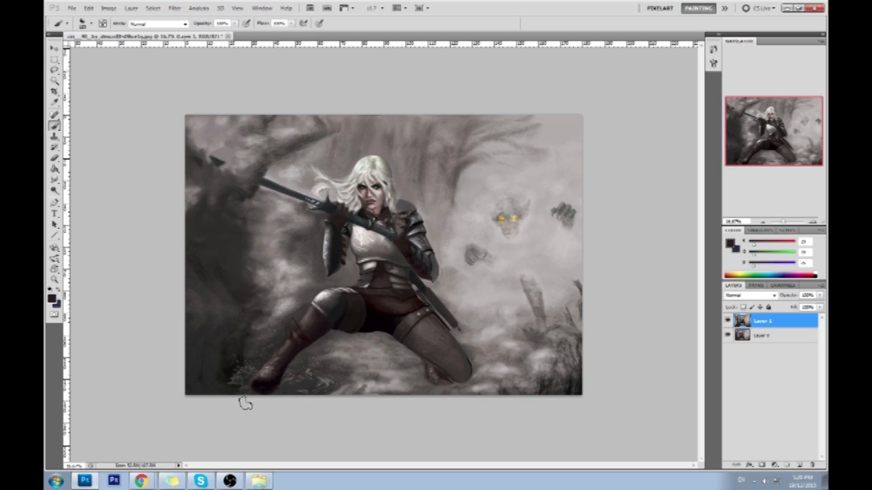
Shift the upper copy of the painting slightly upward and erase the seam along its lower edge with a soft eraser
key(v)
drag(469, 332, 468, 321)
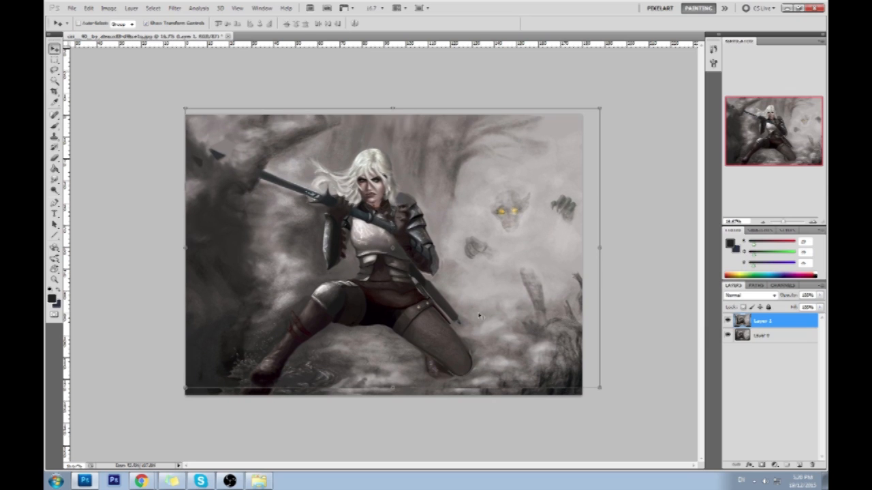
key(n)
key(b)
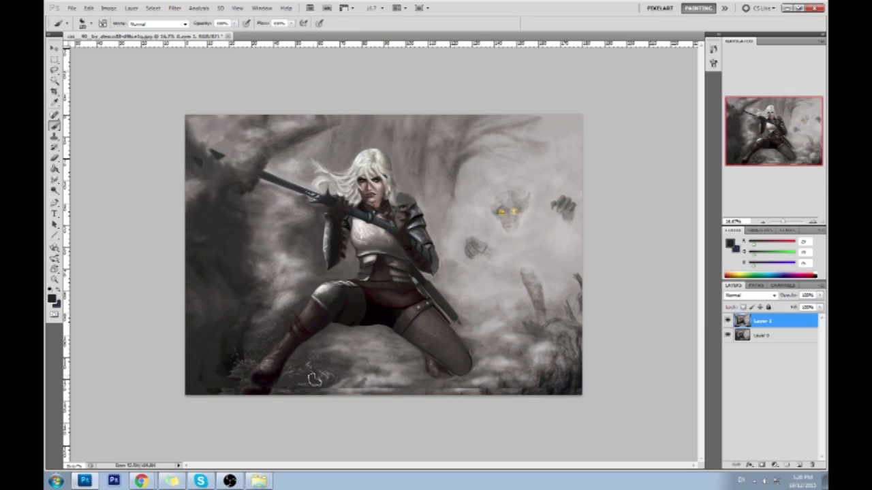
alt+click(361, 378)
key(e)
mouse_move(361, 381)
mouse_down()
mouse_move(421, 385)
mouse_move(306, 385)
mouse_move(564, 384)
mouse_up()
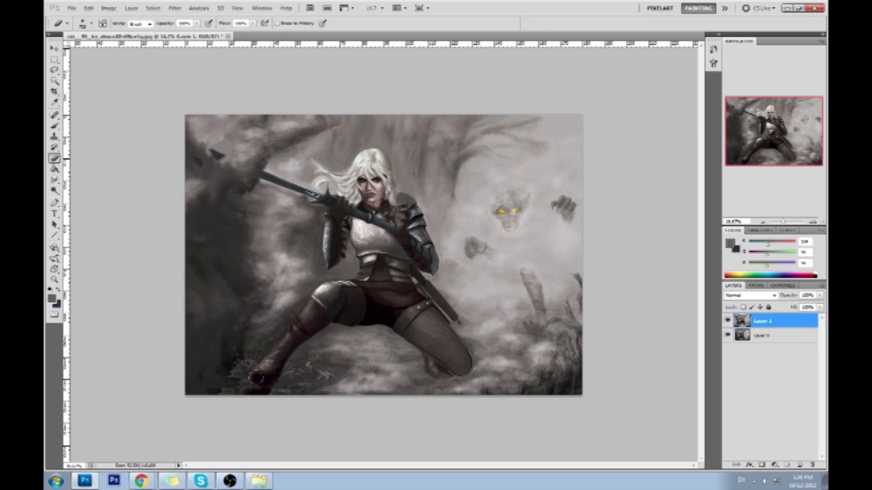
Paint over the ground around the extended leg's boot with sampled dark tones, and merge the upper layer down
key(b)
alt+click(242, 386)
alt+click(269, 387)
drag(279, 385, 232, 395)
right_click(785, 323)
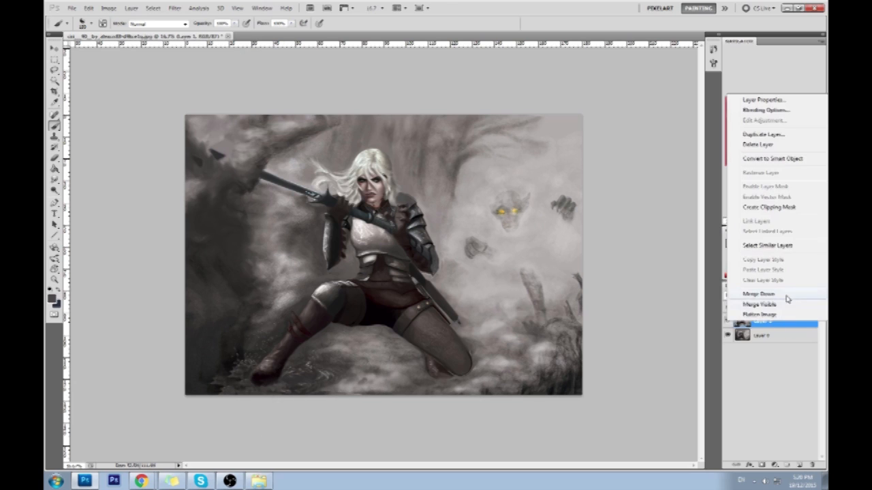
click(756, 346)
Frame the swordswoman's face closely and duplicate the painting layer
key(z)
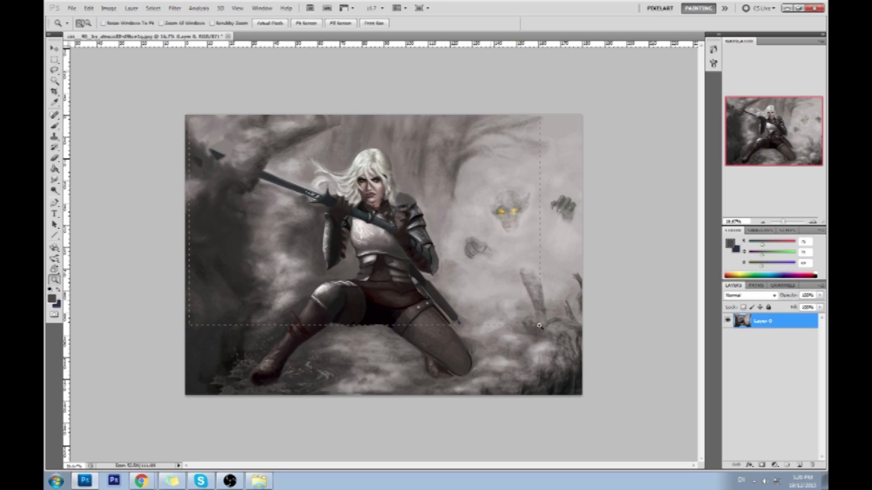
drag(538, 325, 540, 326)
drag(472, 255, 473, 257)
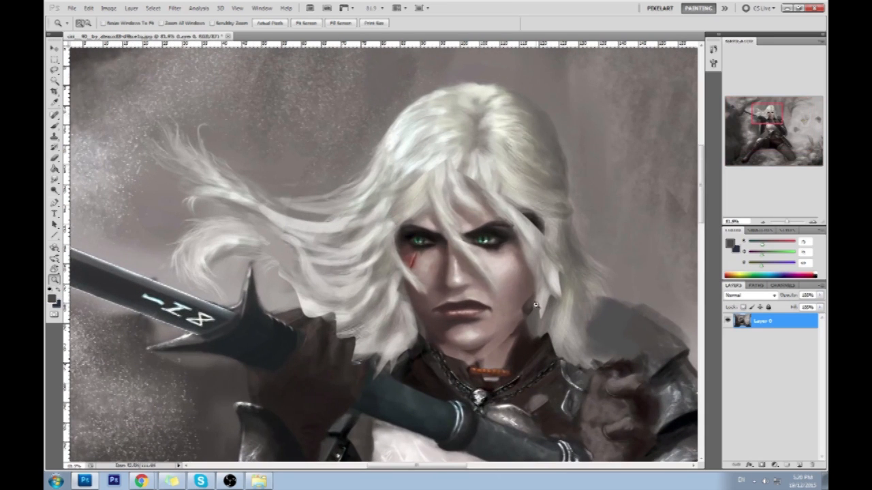
drag(417, 293, 418, 294)
key(ctrl+j)
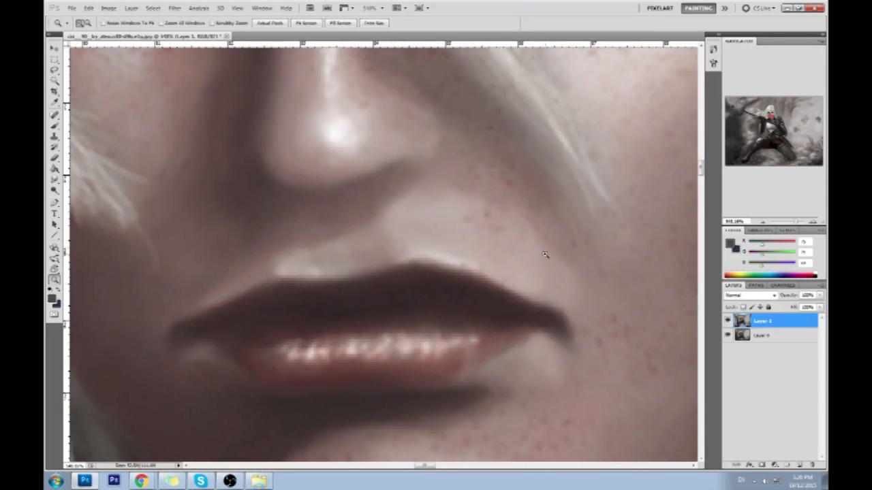
alt+click(555, 267)
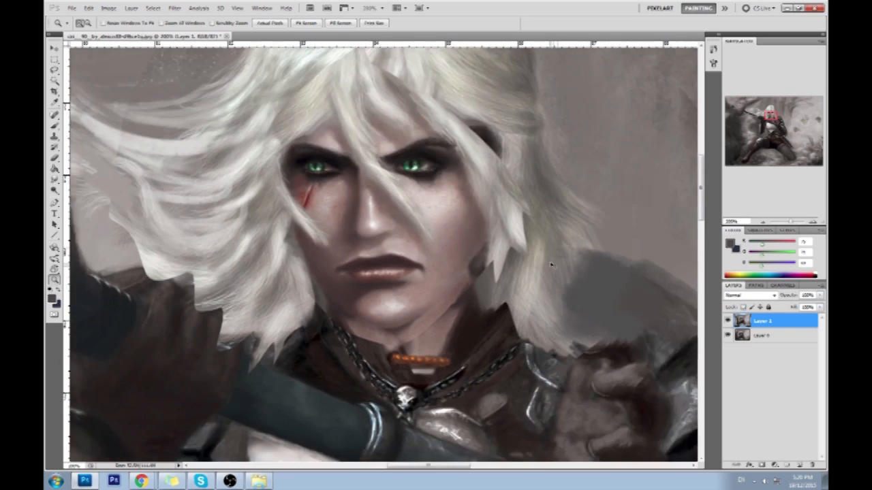
Outline both green eyes with the Lasso and copy them onto a separate layer
key(l)
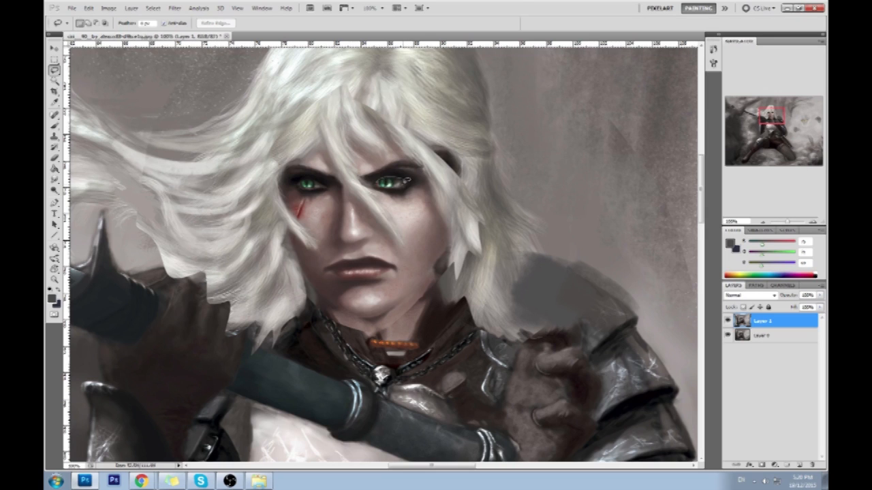
drag(407, 180, 403, 178)
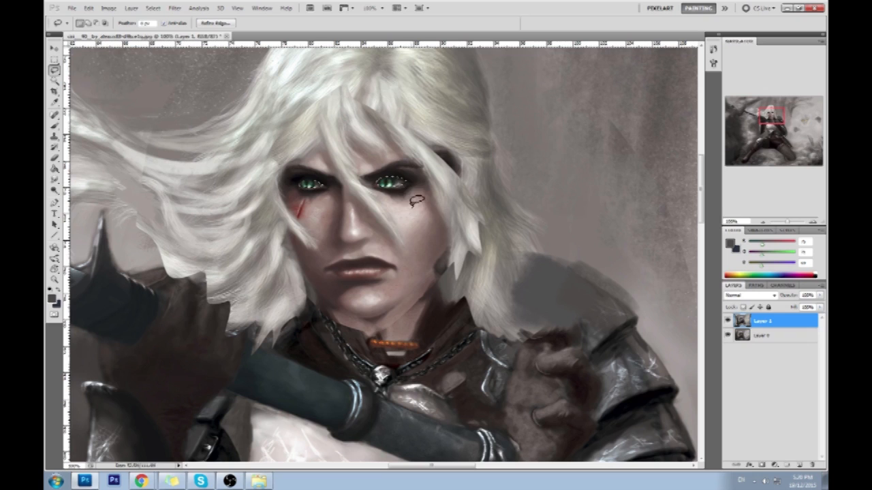
key(m)
right_click(408, 189)
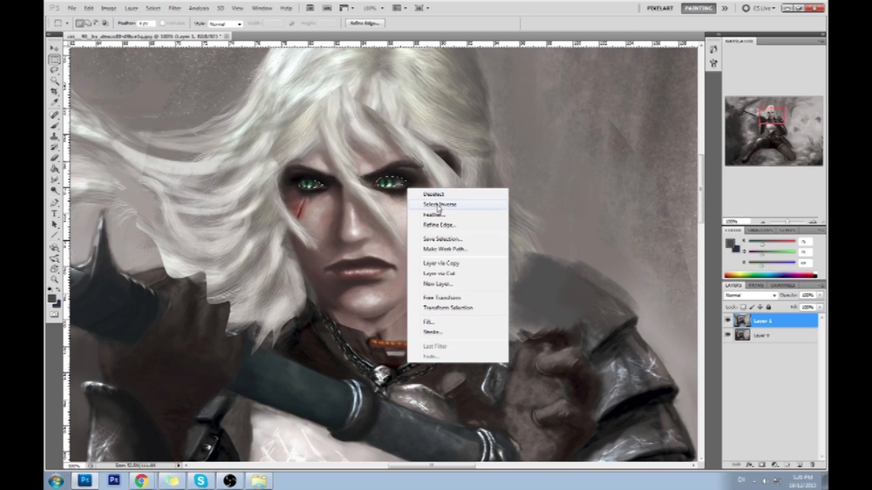
click(767, 326)
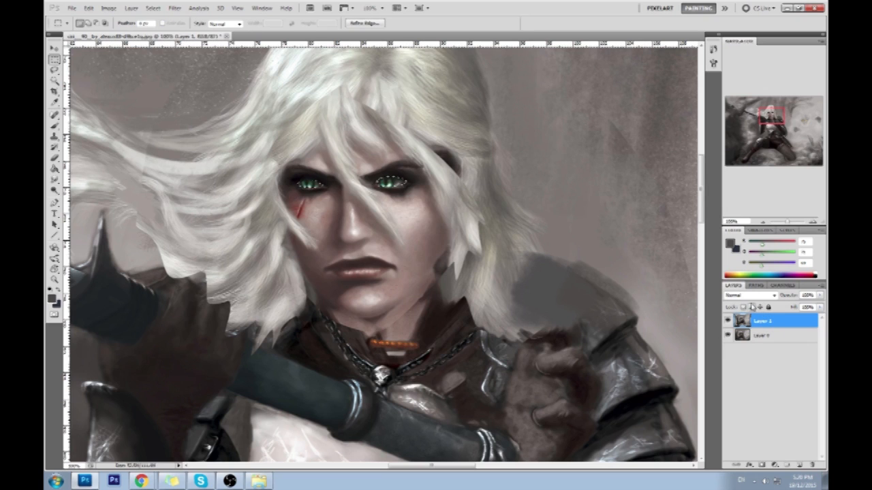
key(ctrl+j)
key(v)
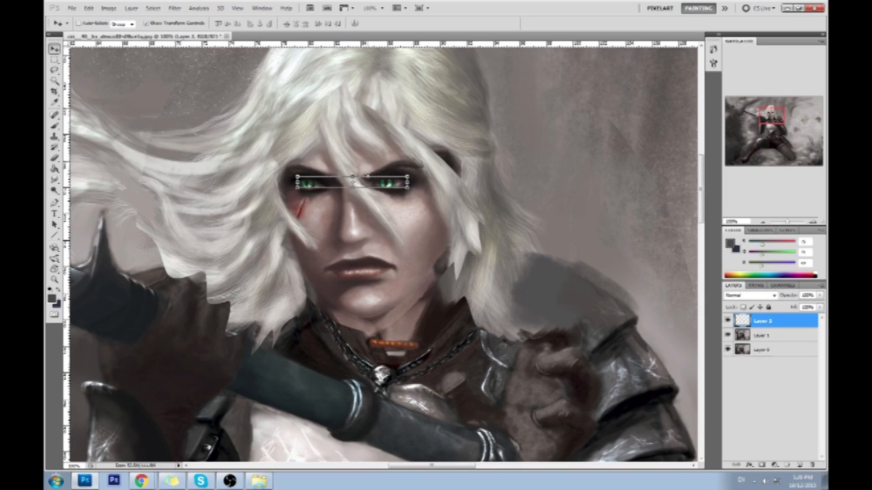
key(ctrl+t)
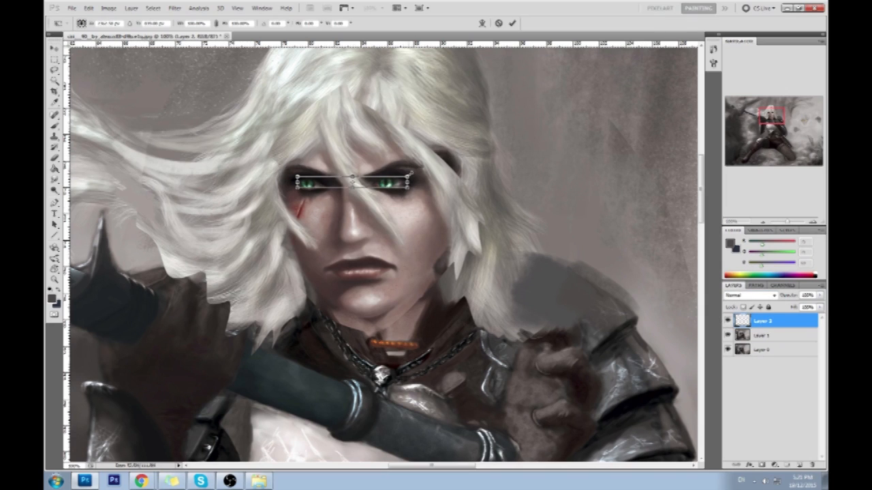
click(512, 23)
Flip the copied eye on the unscarred side horizontally, move it back into its socket and rotate it to fit
key(l)
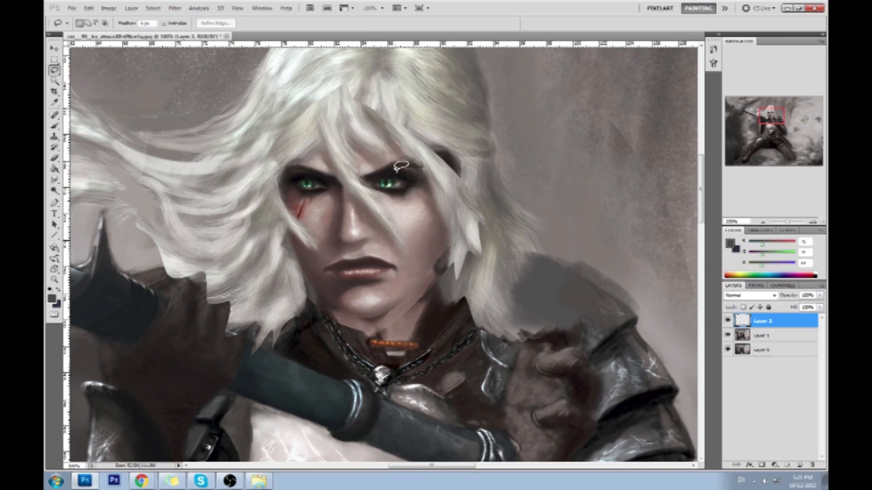
mouse_move(426, 187)
mouse_down()
mouse_move(422, 174)
mouse_move(365, 194)
mouse_up()
key(ctrl+t)
right_click(404, 183)
click(438, 315)
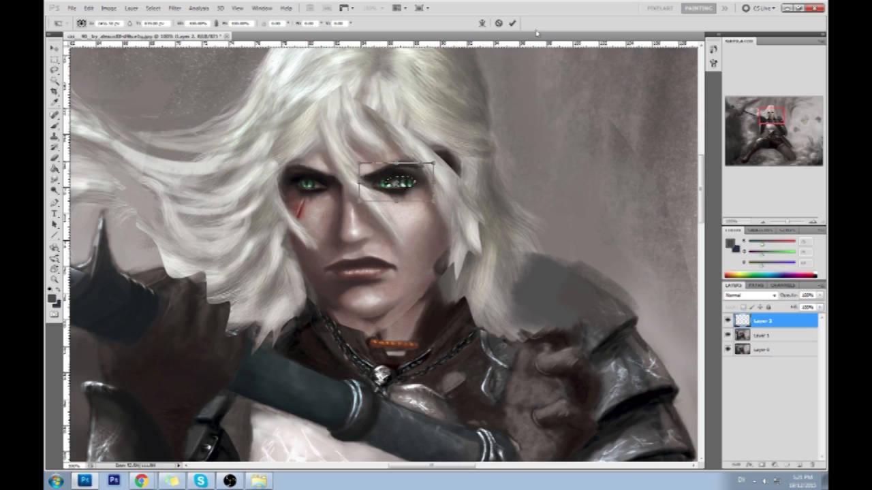
click(512, 23)
key(v)
drag(398, 173, 390, 172)
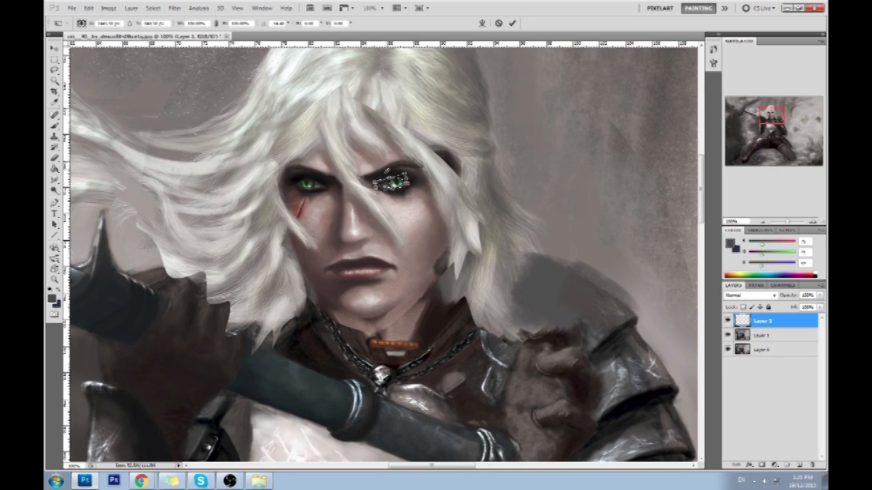
key(ctrl+t)
click(511, 27)
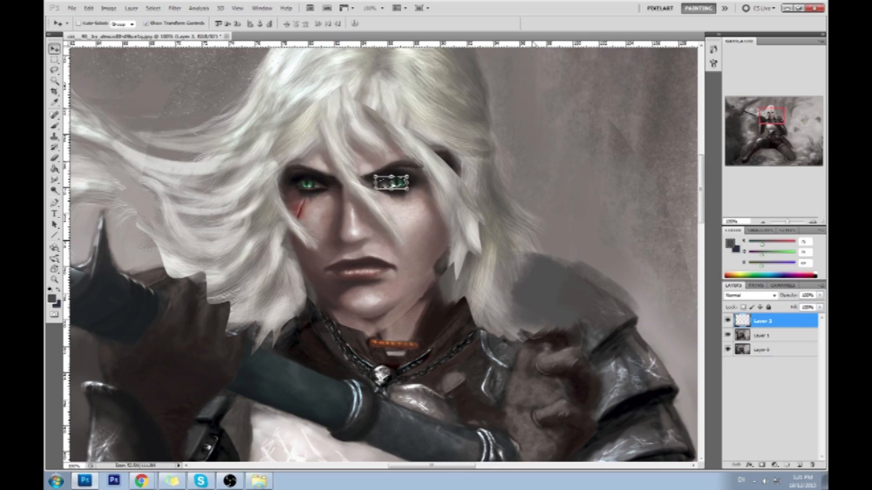
Flip the copied eye above the red scar horizontally, rotate it and shift it slightly toward the nose
key(l)
mouse_move(310, 165)
mouse_down()
mouse_move(283, 183)
mouse_move(310, 164)
mouse_up()
key(v)
key(ctrl+t)
right_click(316, 164)
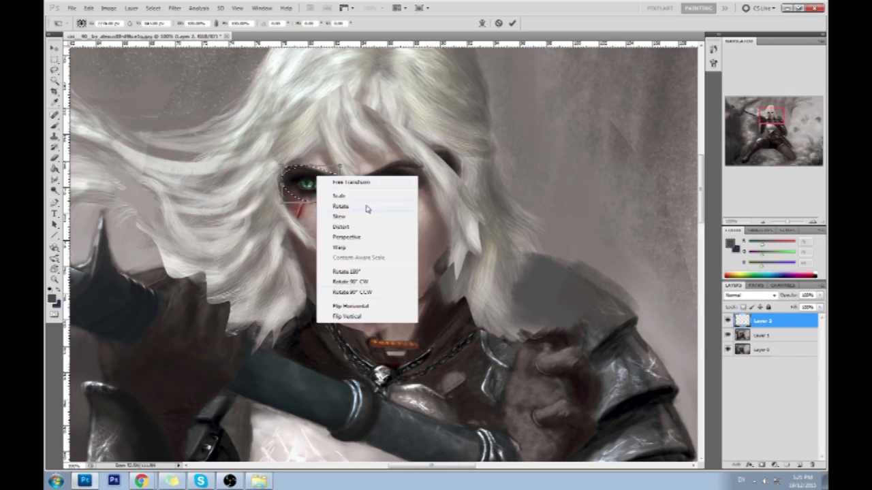
click(340, 306)
drag(324, 160, 334, 162)
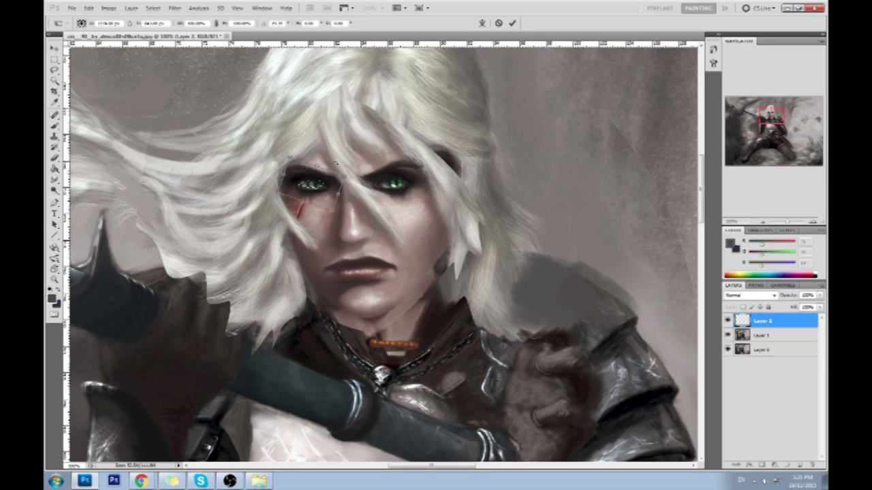
key(Return)
drag(341, 169, 350, 163)
key(Return)
Switch to a small round brush, sample a dark tone at the scarred side's eye and clear the selection
key(b)
right_click(383, 162)
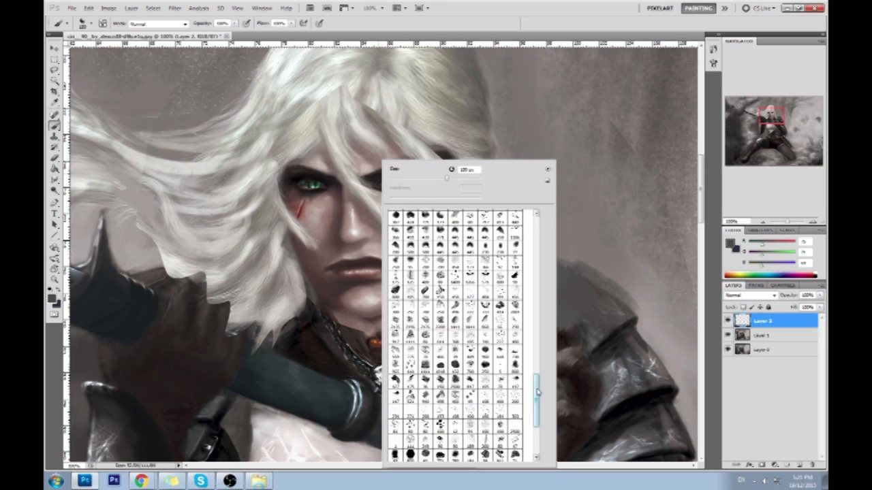
scroll(477, 340, down, 3)
click(484, 394)
click(310, 184)
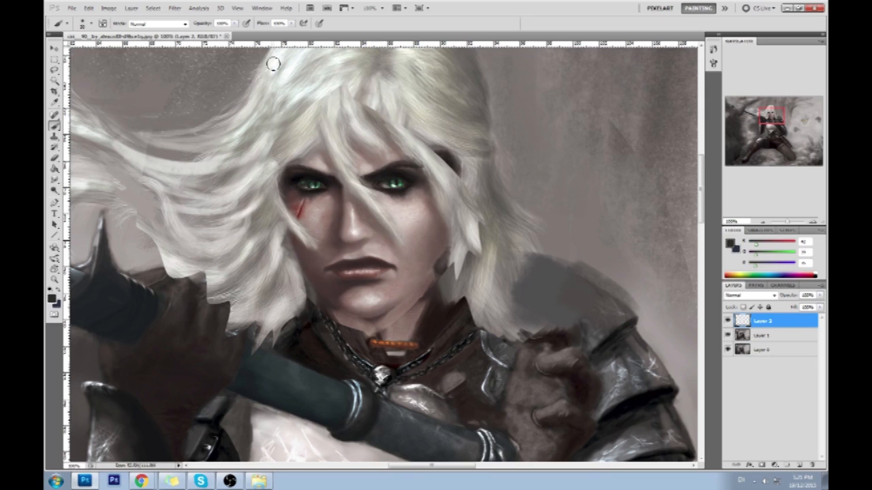
key(m)
right_click(392, 194)
click(393, 196)
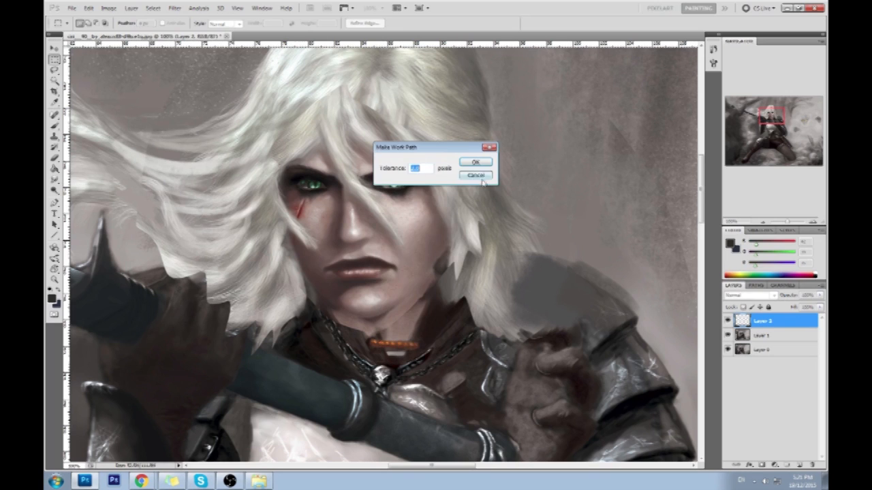
click(475, 175)
right_click(409, 178)
click(431, 184)
key(b)
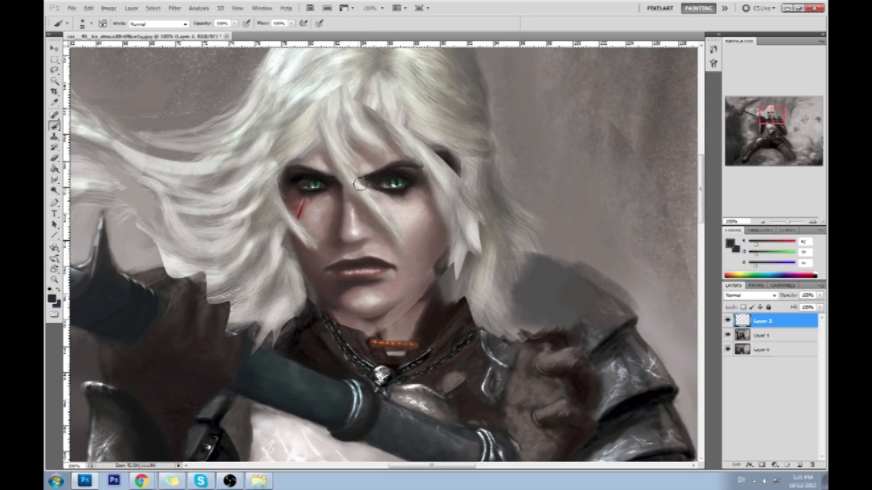
Retouch the corners and whites of both eyes with sampled tones at reduced brush opacity
alt+click(310, 182)
click(234, 23)
drag(228, 32, 219, 34)
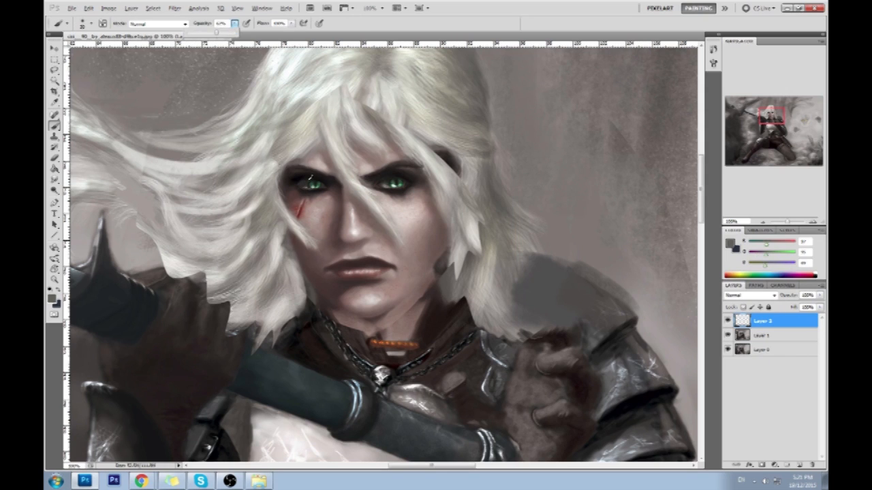
alt+click(305, 187)
alt+click(325, 179)
alt+click(389, 180)
alt+click(406, 186)
key(ctrl+0)
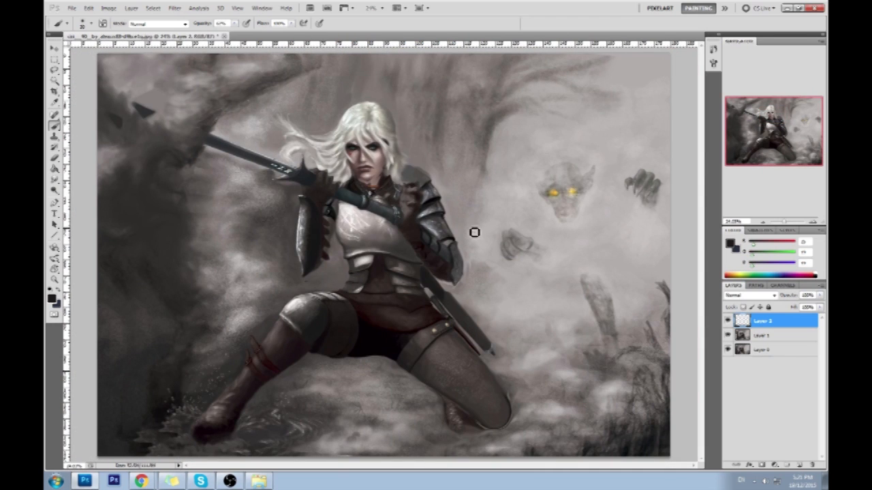
Merge the eye layer and the painting copy down into a single layer
right_click(766, 326)
click(776, 310)
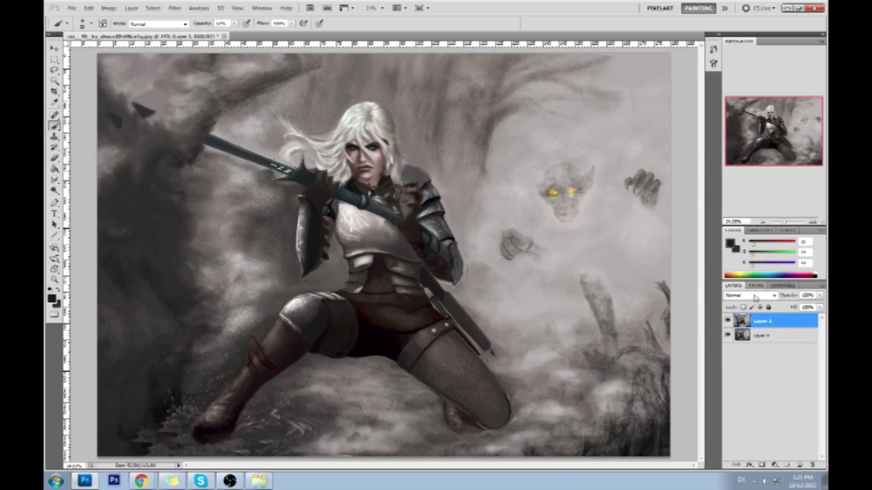
right_click(766, 320)
click(772, 304)
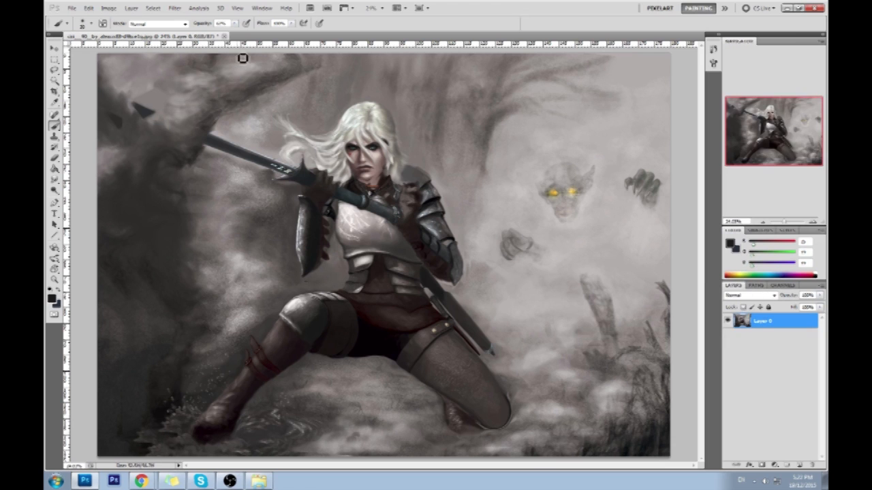
Use Liquify's Forward Warp tool to nudge the pupils and irises of both eyes into a better-aligned gaze
click(175, 10)
click(204, 60)
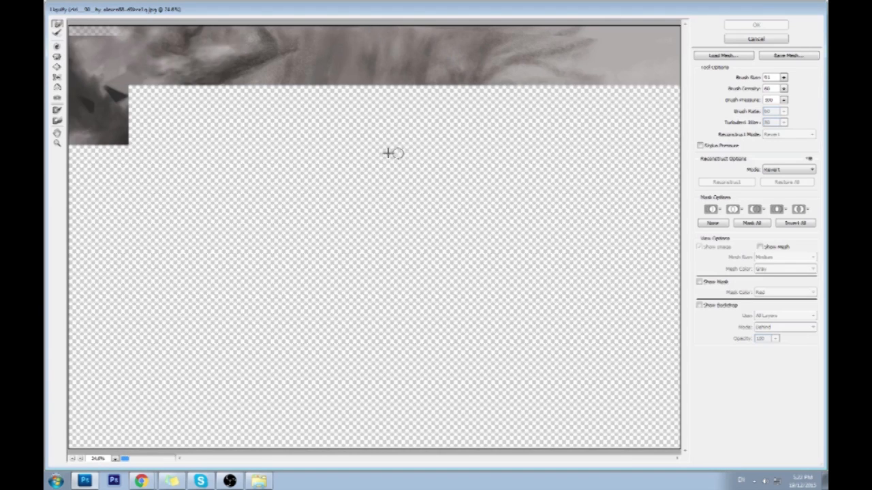
key(z)
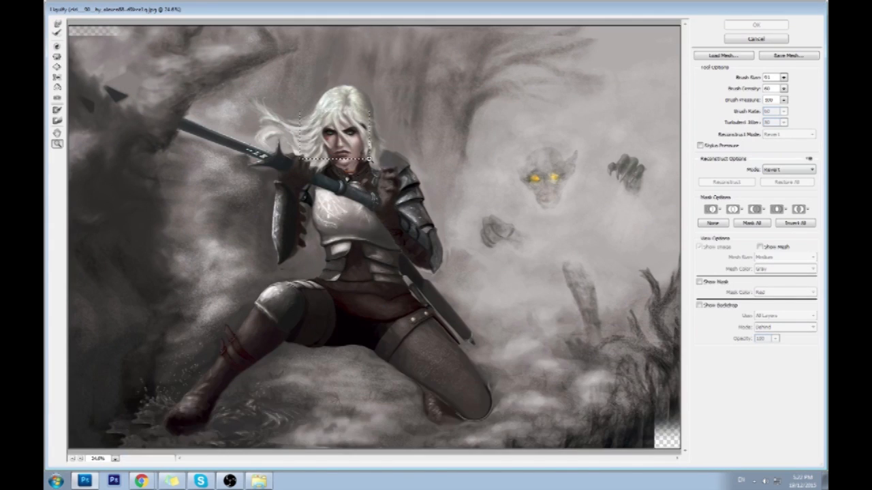
drag(300, 110, 369, 159)
click(58, 24)
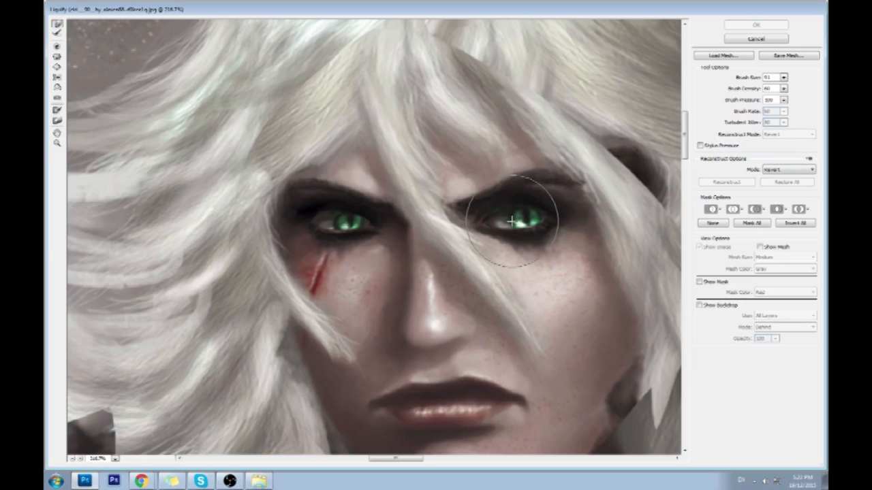
drag(519, 219, 525, 224)
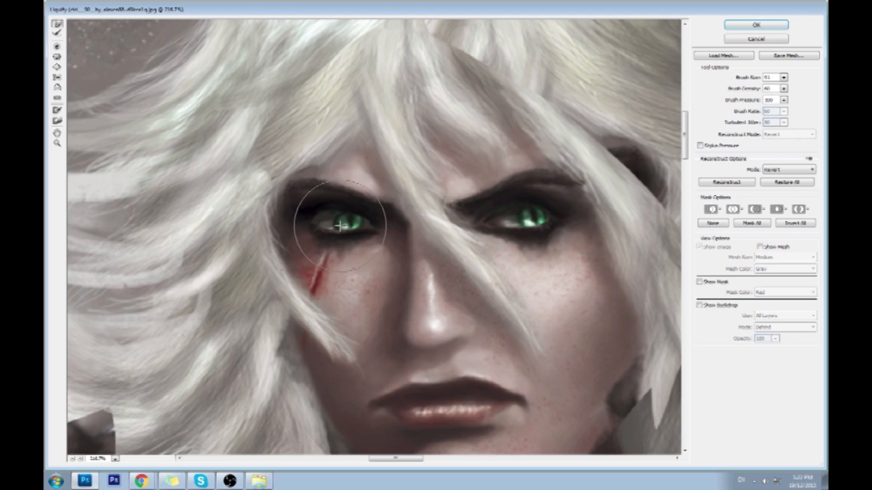
drag(318, 229, 343, 227)
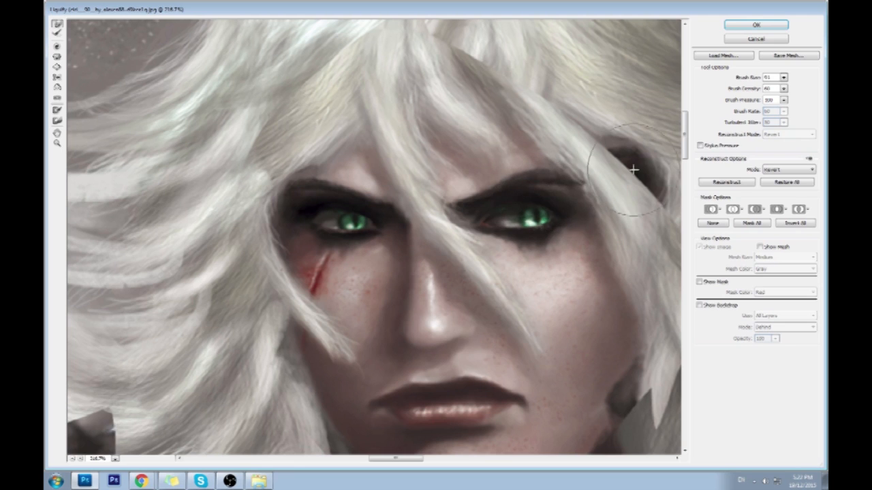
click(750, 26)
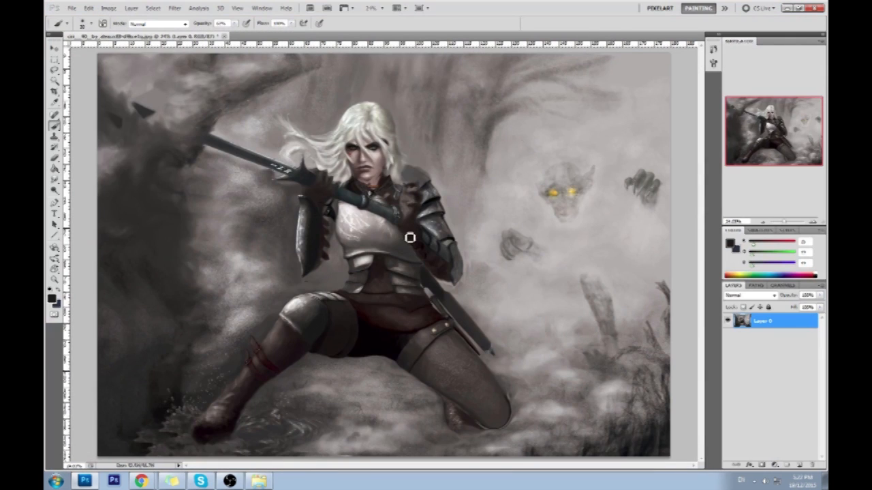
Switch to a large soft brush and add a new layer above the painting
click(54, 190)
click(85, 190)
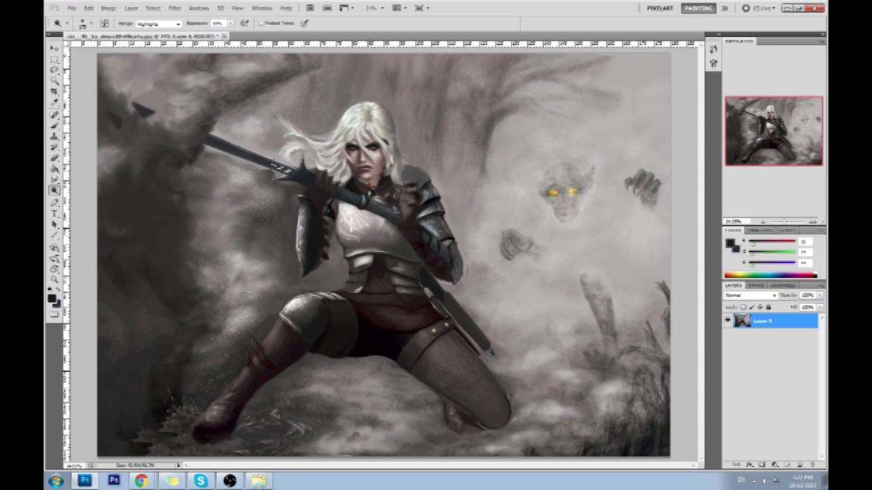
key(b)
right_click(385, 146)
click(474, 375)
click(695, 275)
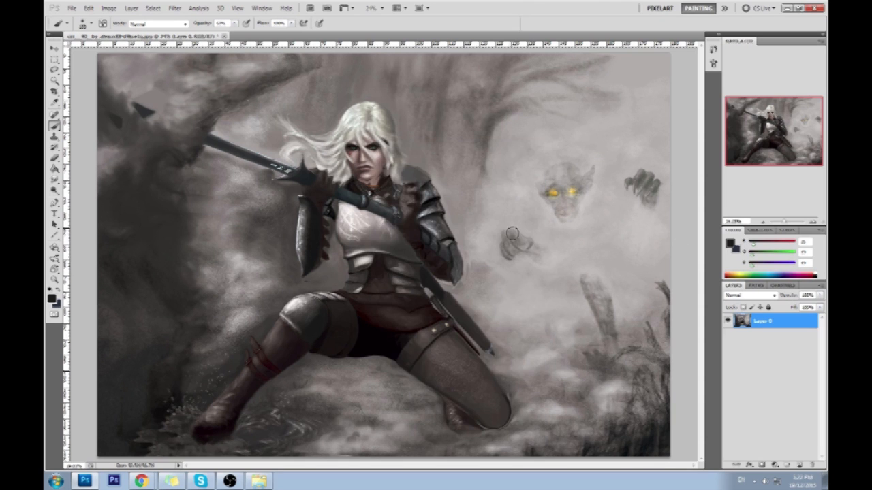
key(ctrl+minus)
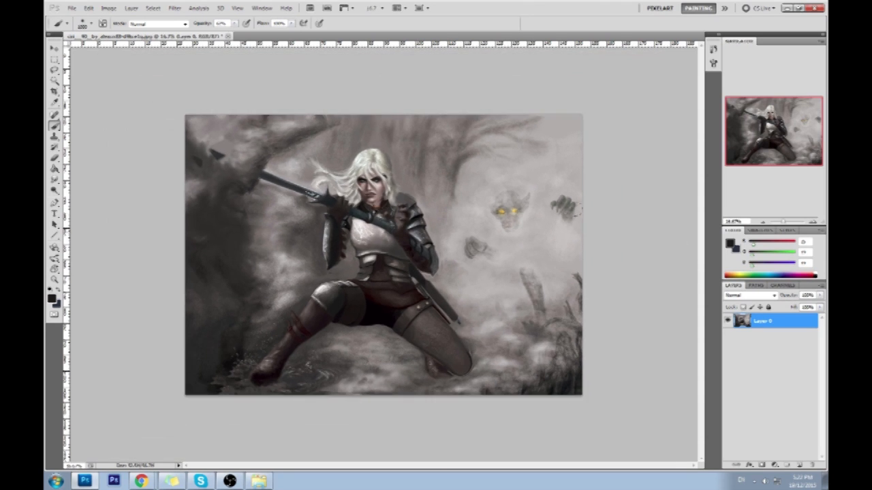
click(798, 465)
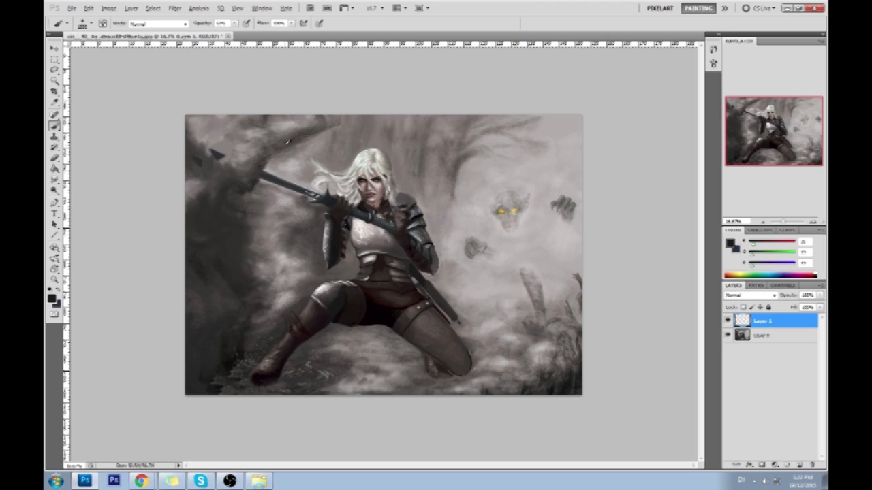
Darken the painting's upper edge with broad strokes of a sampled dark grey from the shadowed background
alt+click(254, 181)
drag(558, 126, 204, 146)
key(ctrl+z)
drag(578, 126, 201, 153)
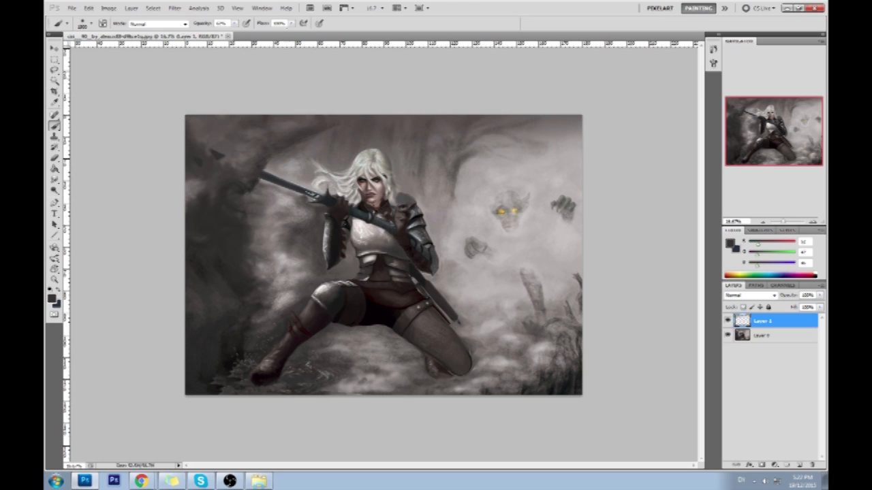
drag(303, 121, 194, 120)
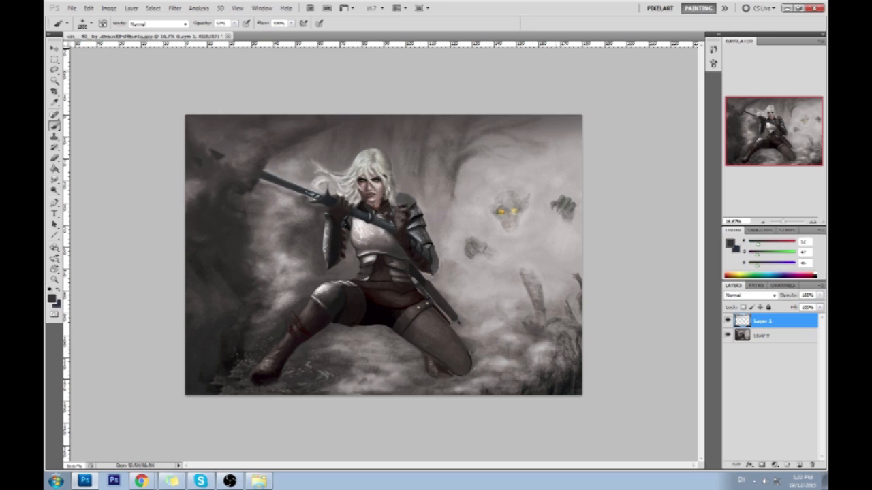
Sample a near-black from the foreground corner and darken the painting's lower and creature-side edges
alt+click(561, 382)
mouse_move(579, 331)
mouse_down()
mouse_move(477, 395)
mouse_move(364, 401)
mouse_up()
drag(560, 396, 225, 388)
drag(568, 357, 579, 262)
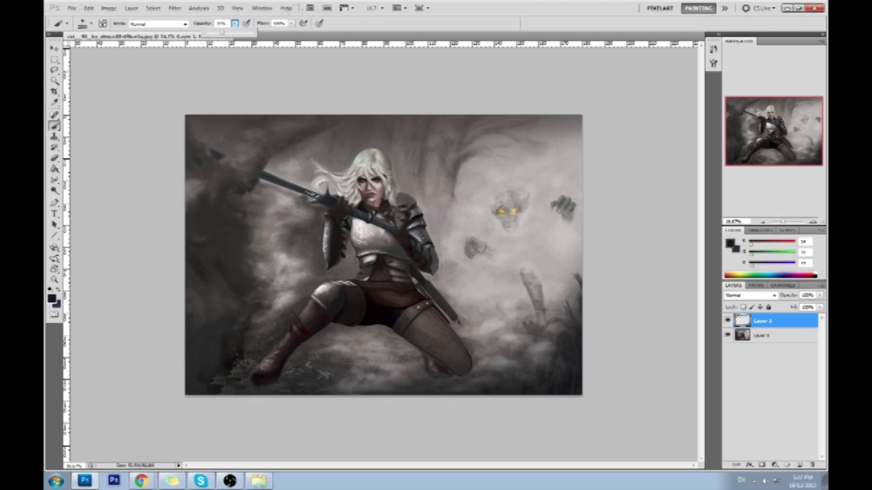
Deepen the vignette across the corner above the creature and along the upper edge at an adjusted brush opacity
mouse_move(626, 320)
mouse_down()
mouse_move(630, 232)
mouse_move(613, 102)
mouse_move(497, 68)
mouse_move(516, 62)
mouse_up()
drag(558, 139, 470, 136)
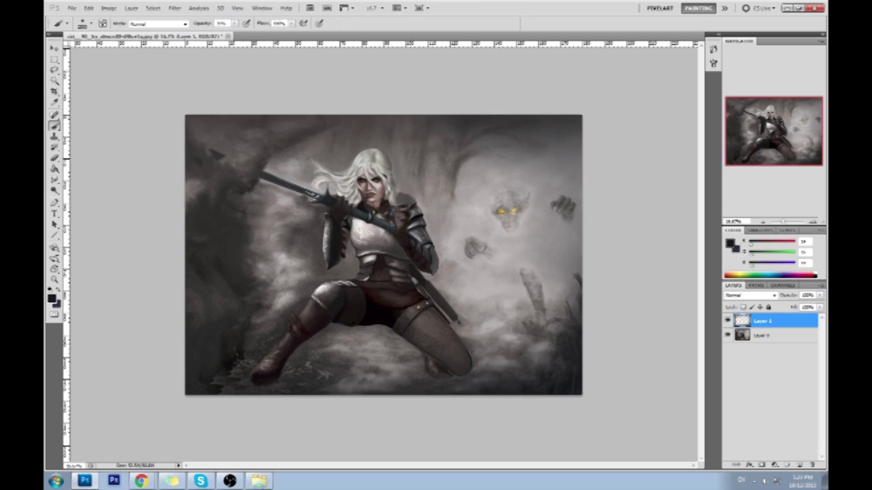
drag(395, 126, 259, 119)
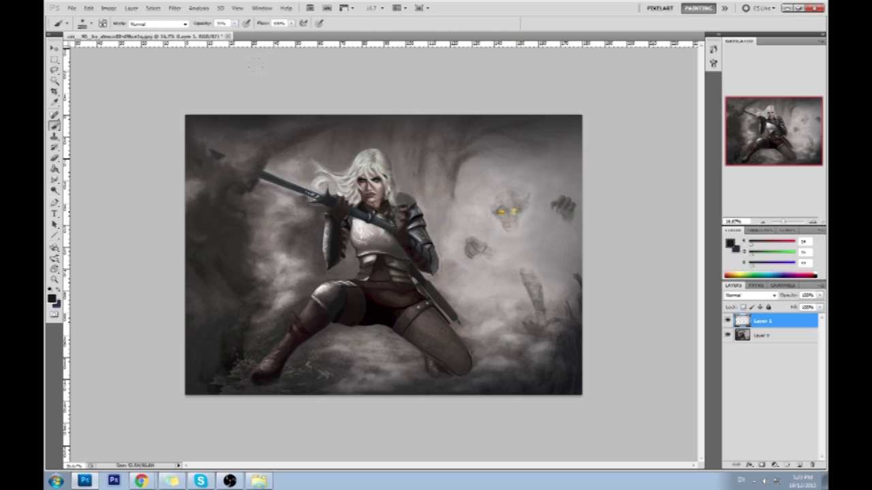
mouse_move(477, 136)
mouse_down()
mouse_move(246, 153)
mouse_move(197, 180)
mouse_up()
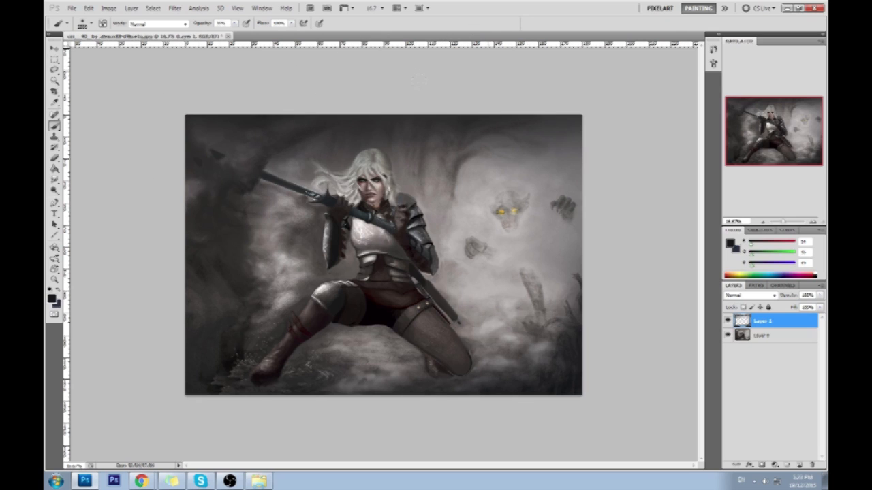
Darken the ground below the swordswoman and the bright fog around the creature and its hands
drag(409, 368, 320, 371)
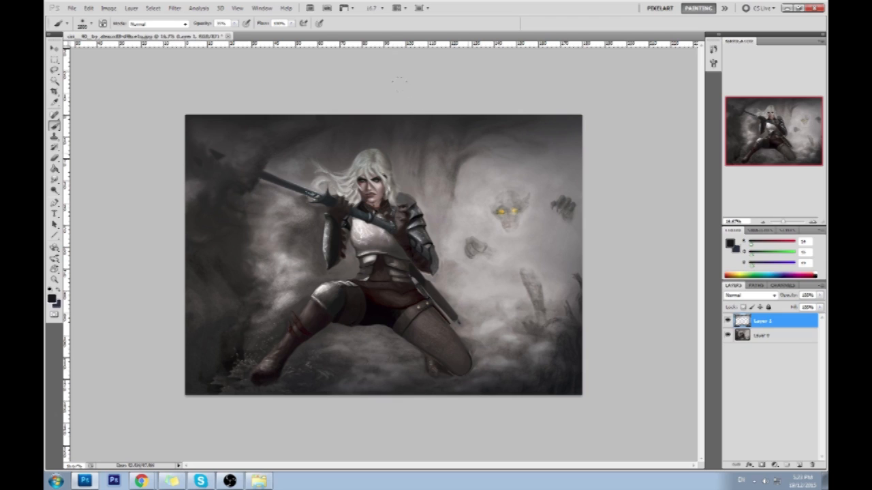
mouse_move(473, 207)
mouse_down()
mouse_move(463, 157)
mouse_move(532, 259)
mouse_move(549, 337)
mouse_up()
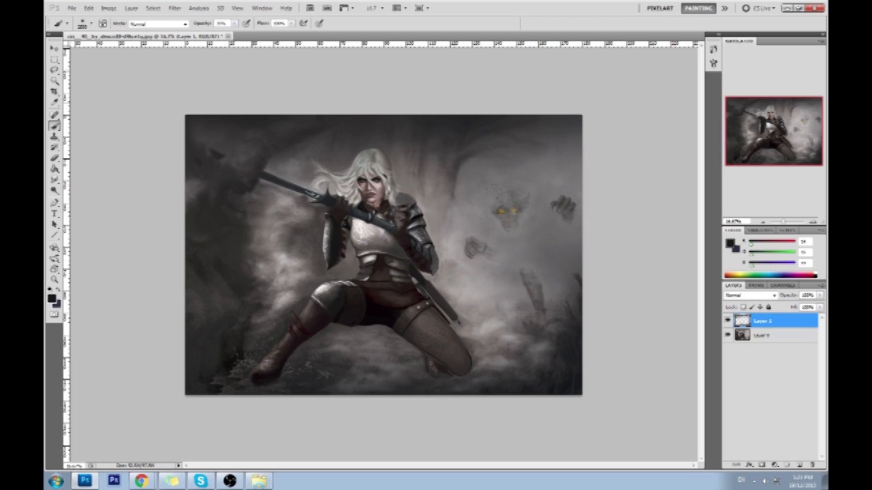
mouse_move(572, 224)
mouse_down()
mouse_move(518, 136)
mouse_move(566, 235)
mouse_up()
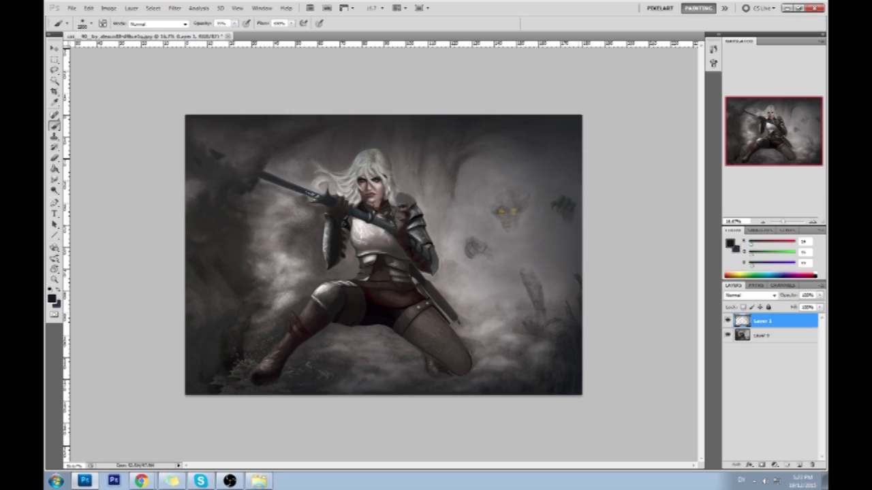
Erase the vignette over the swordswoman, undoing the stray streak above her head and continuing with a larger, lower-opacity eraser
key(e)
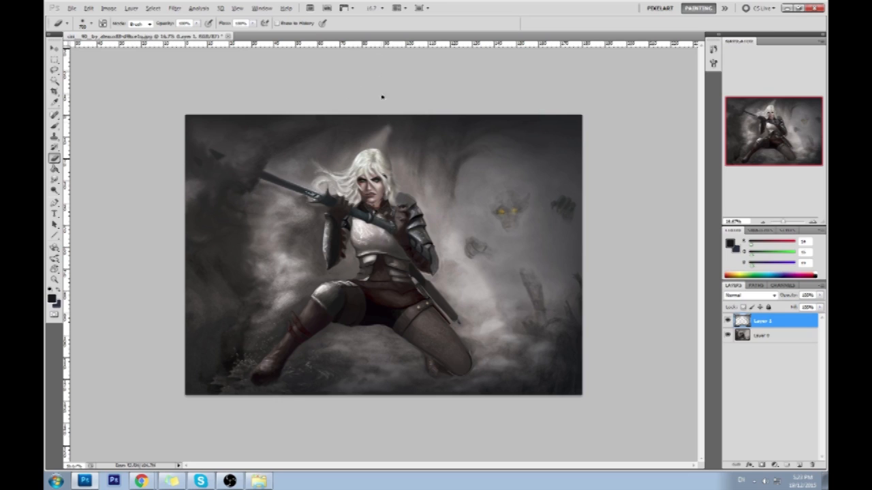
key(alt)
key(alt)
key(bracketright)
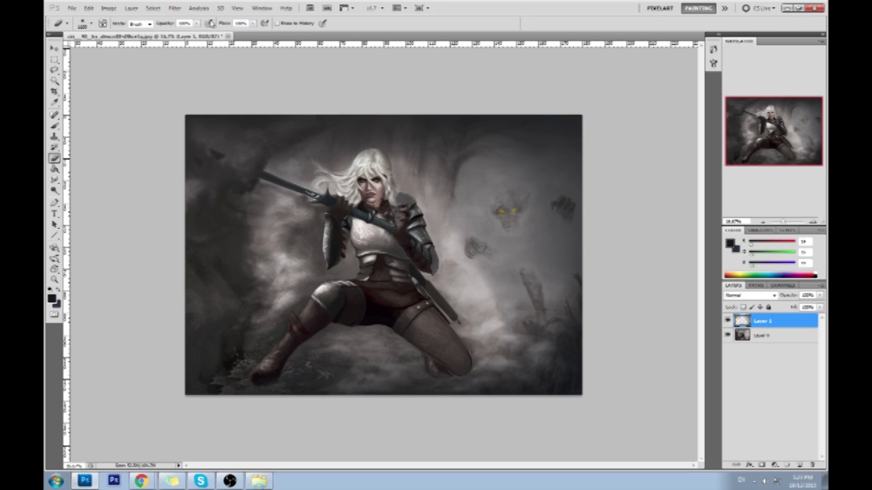
key(ctrl+z)
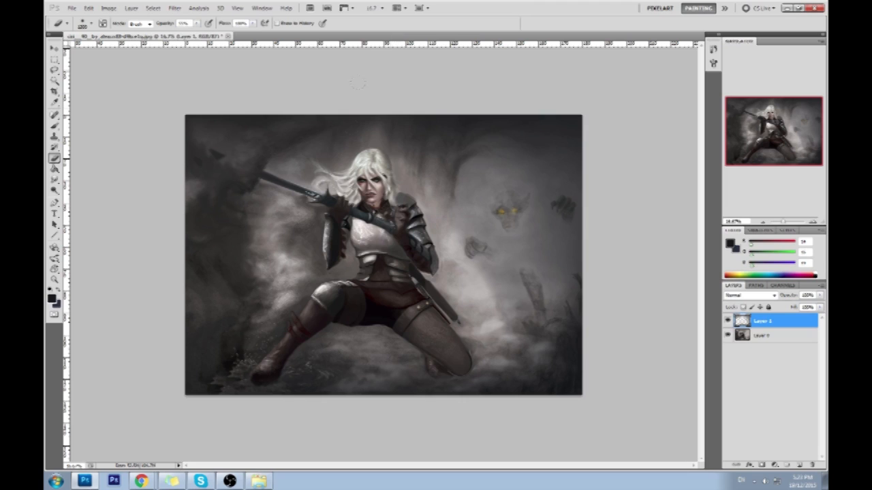
Merge the vignette layer down and add a new layer with the Darken blend mode
key(b)
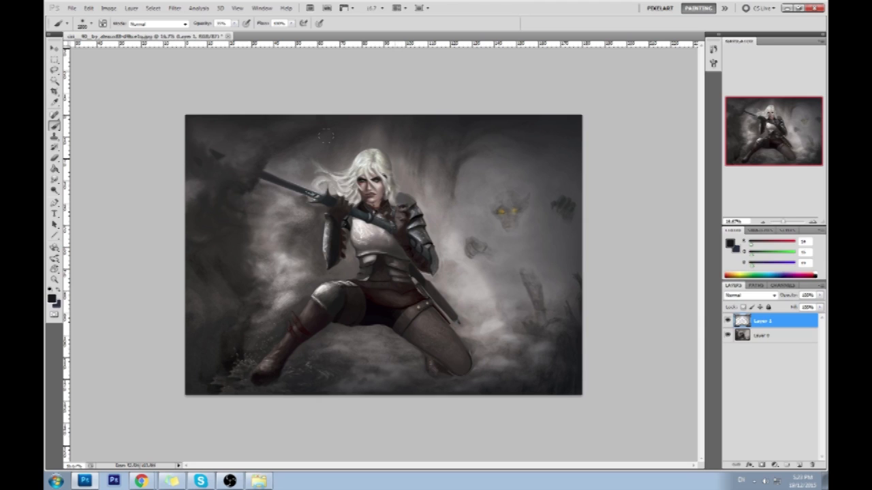
right_click(783, 322)
click(750, 290)
click(803, 466)
click(749, 295)
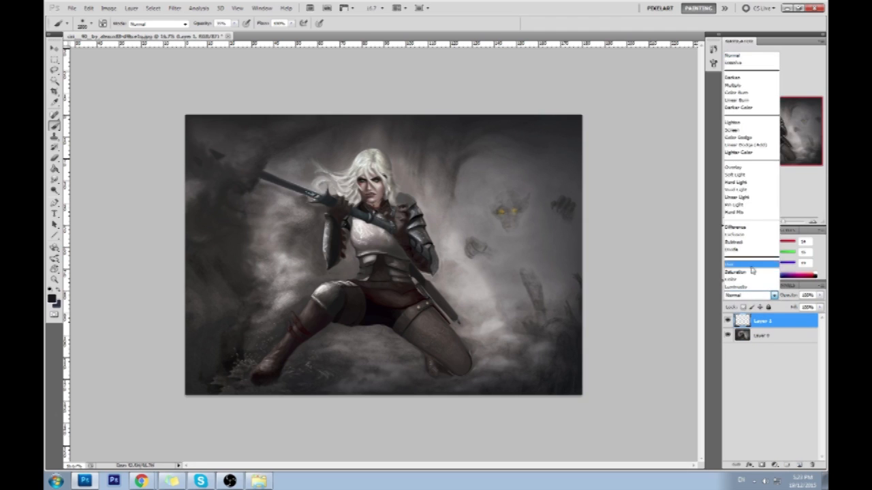
click(761, 79)
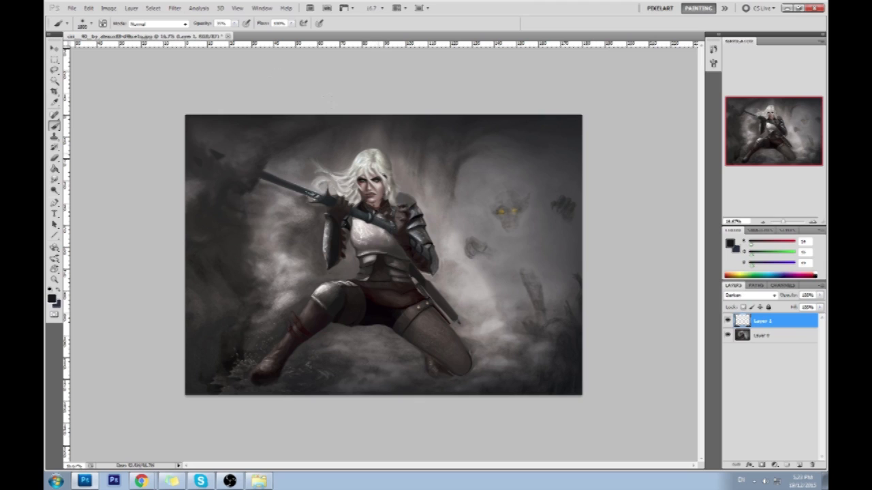
Shade around the swordswoman's hair on the Darken layer, using sampled hair, skin and background tones at higher brush opacity
alt+click(355, 151)
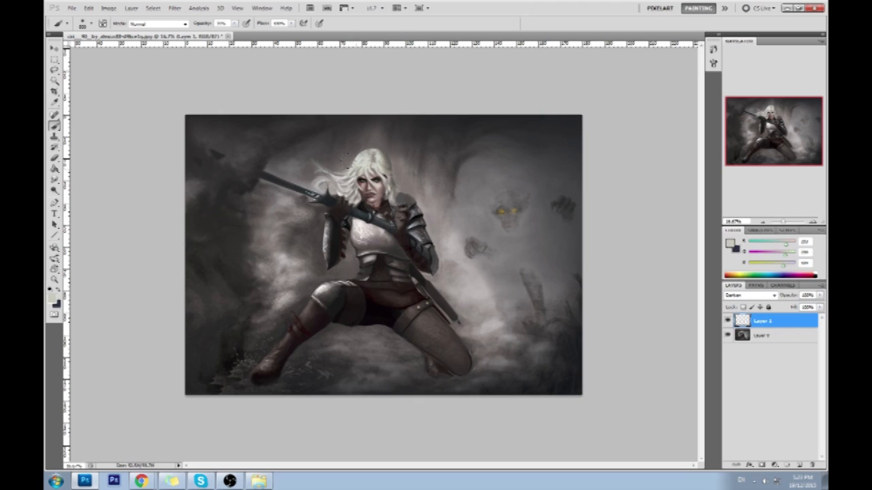
alt+click(386, 184)
click(234, 24)
drag(230, 34, 239, 34)
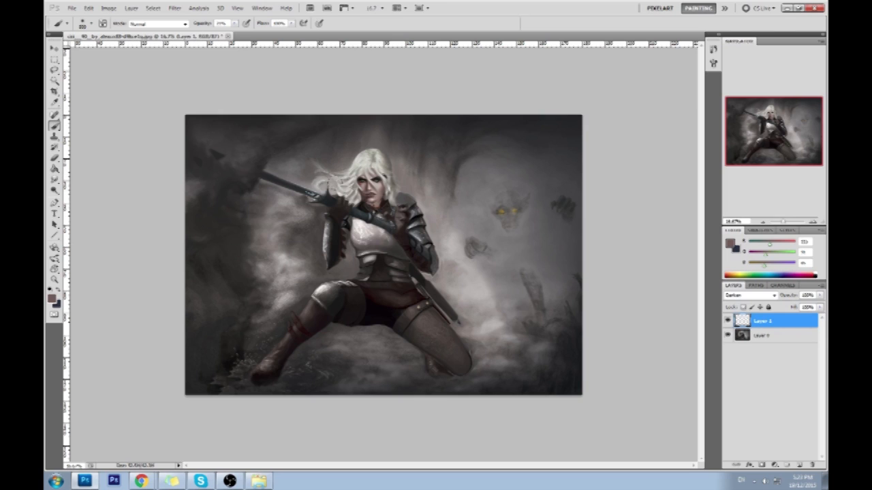
alt+click(334, 182)
alt+click(316, 161)
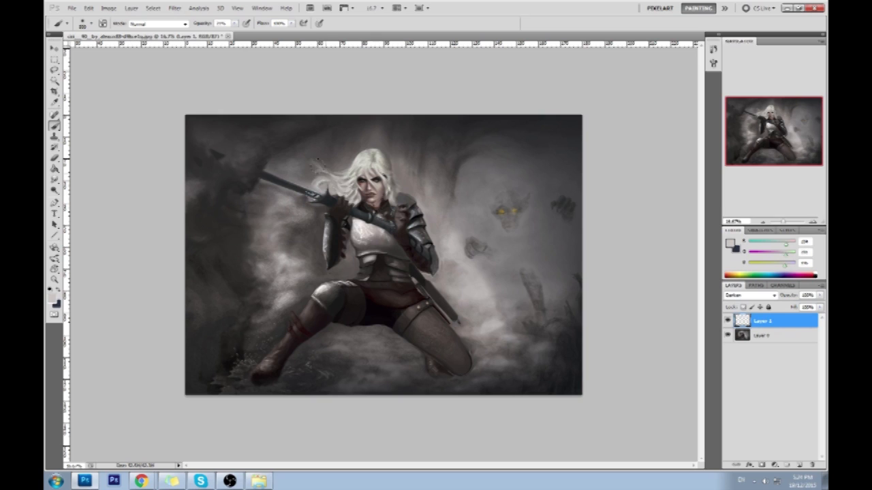
alt+click(324, 130)
alt+click(395, 170)
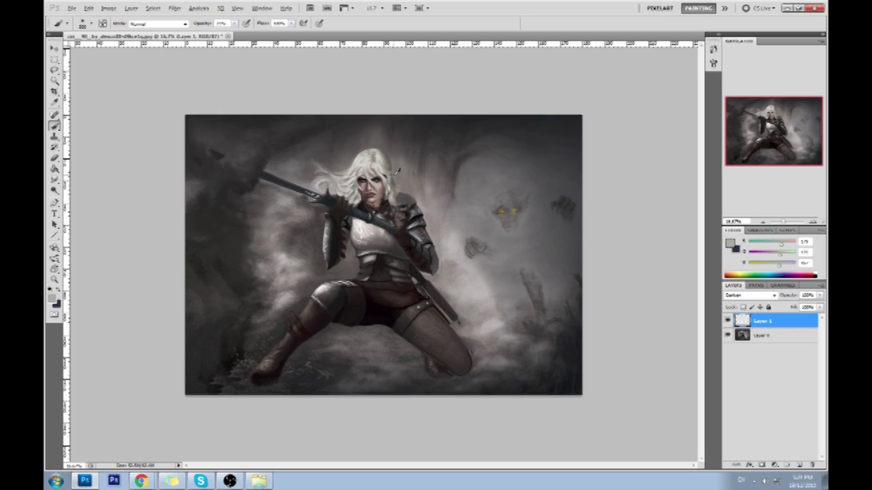
Shade the lower hair and upper body with dark tones sampled around the face and neck
alt+click(383, 197)
alt+click(391, 199)
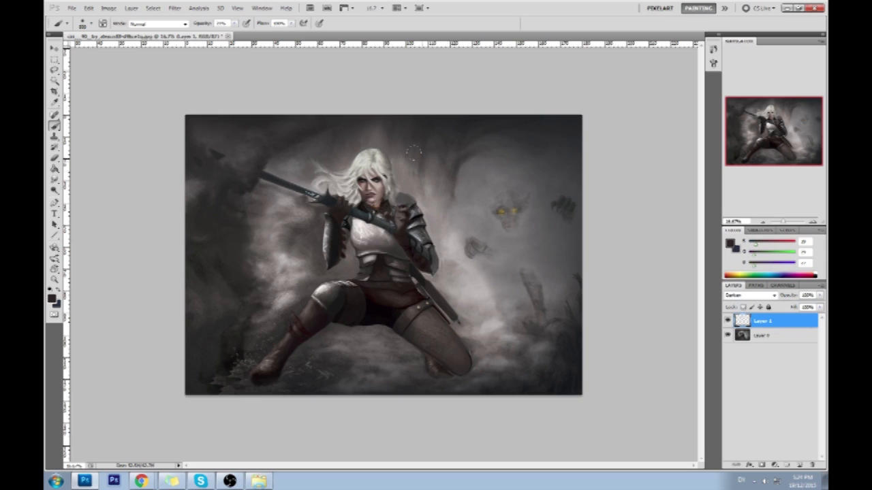
drag(358, 203, 354, 181)
alt+click(364, 205)
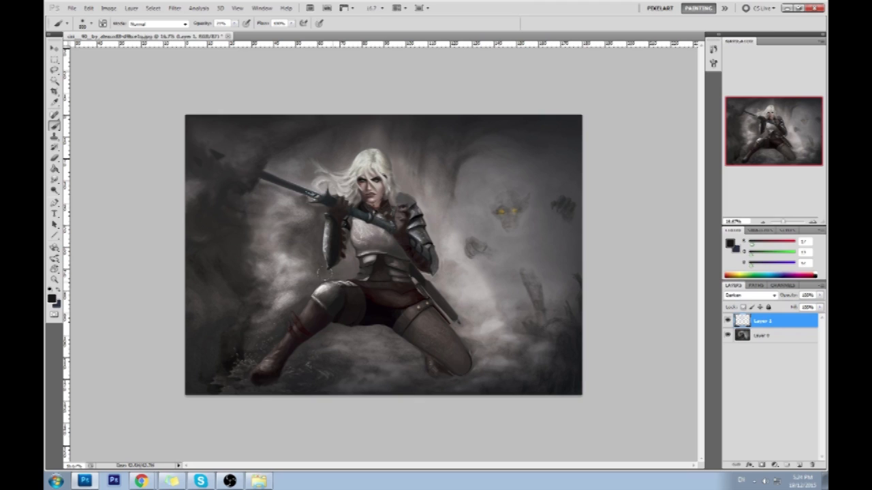
Soften the figure's shading with the Eraser and merge the Darken layer down into the painting
key(e)
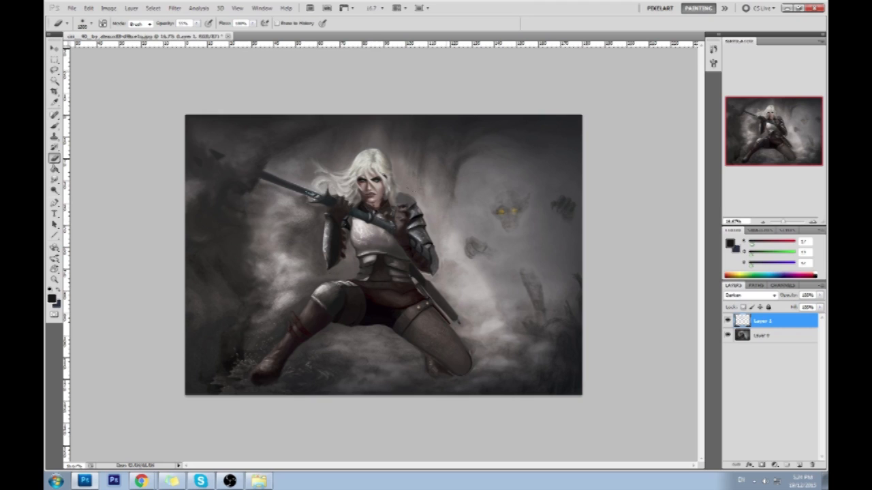
key(b)
alt+click(373, 143)
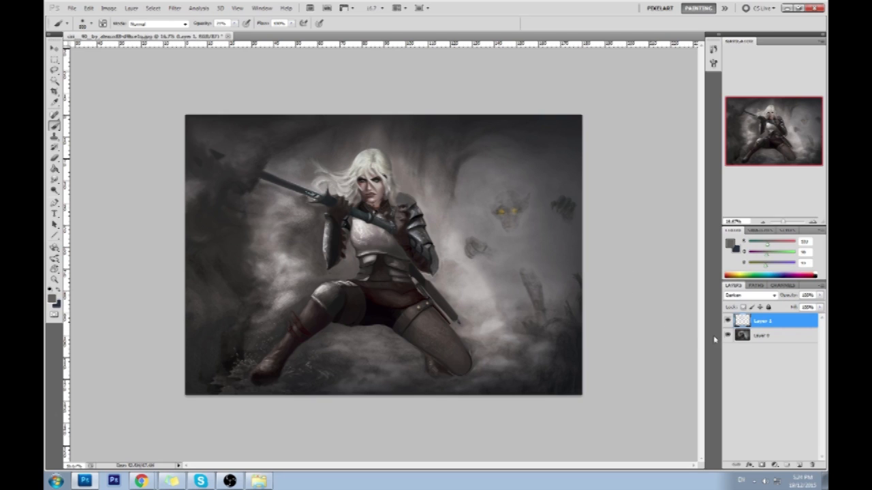
right_click(770, 324)
click(778, 296)
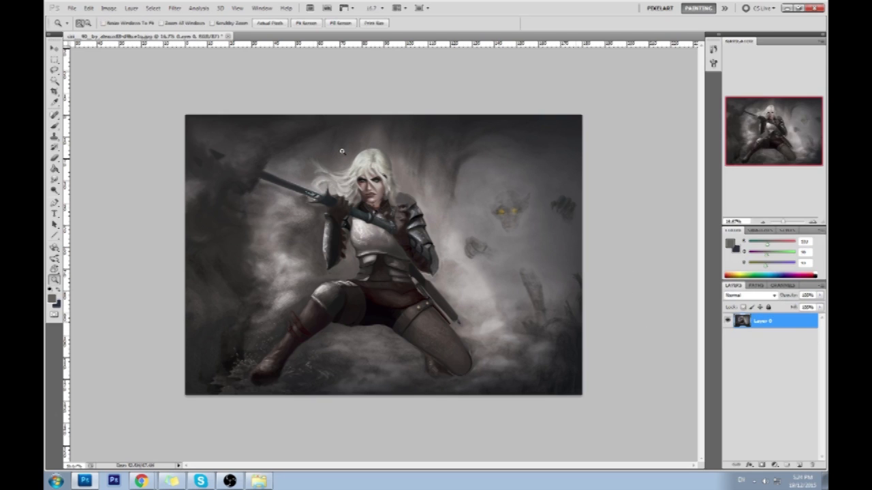
Paint a sampled dark shadow on the neck beneath the chin with a smaller brush
scroll(353, 165, up, 5)
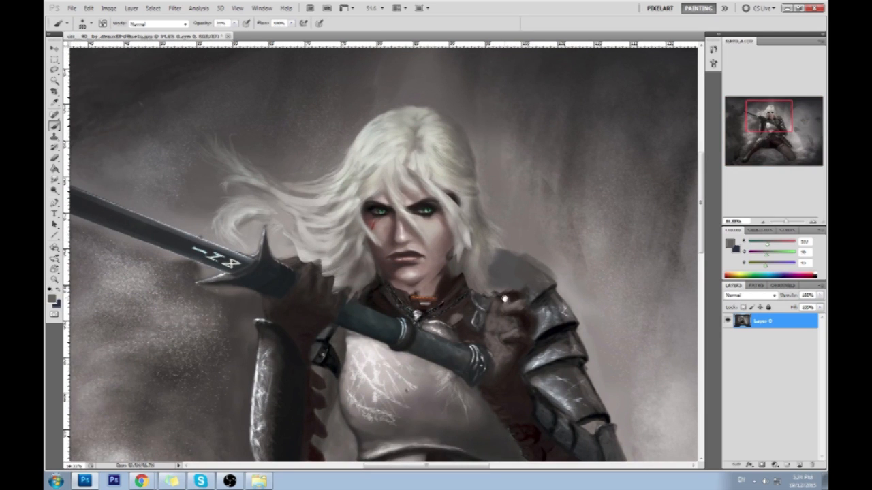
drag(504, 298, 501, 296)
alt+click(400, 286)
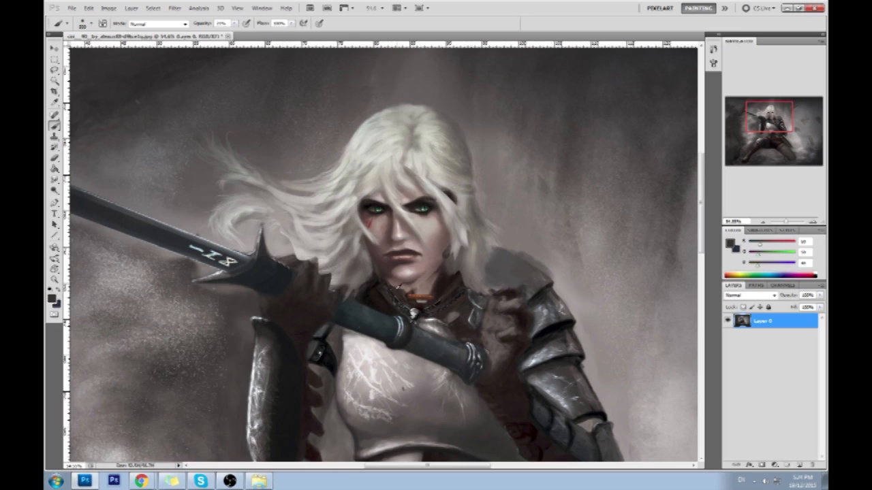
mouse_move(234, 23)
mouse_down()
mouse_move(243, 34)
mouse_move(274, 33)
mouse_up()
alt+click(402, 287)
key([)
key([)
key([)
key([)
drag(394, 284, 428, 306)
Blend the neck and jawline shadows with sampled tones, reducing the brush opacity
alt+click(439, 282)
drag(444, 266, 411, 313)
alt+click(398, 278)
drag(397, 285, 389, 267)
alt+click(396, 280)
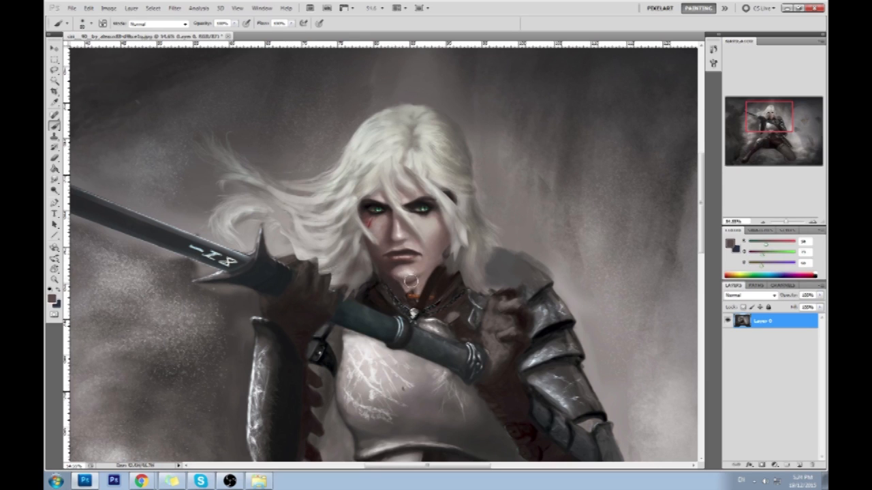
drag(235, 23, 201, 34)
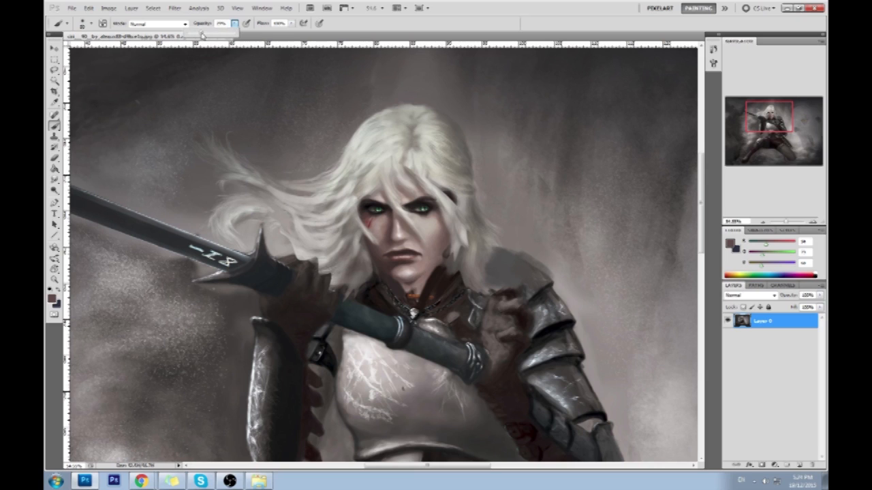
alt+click(410, 279)
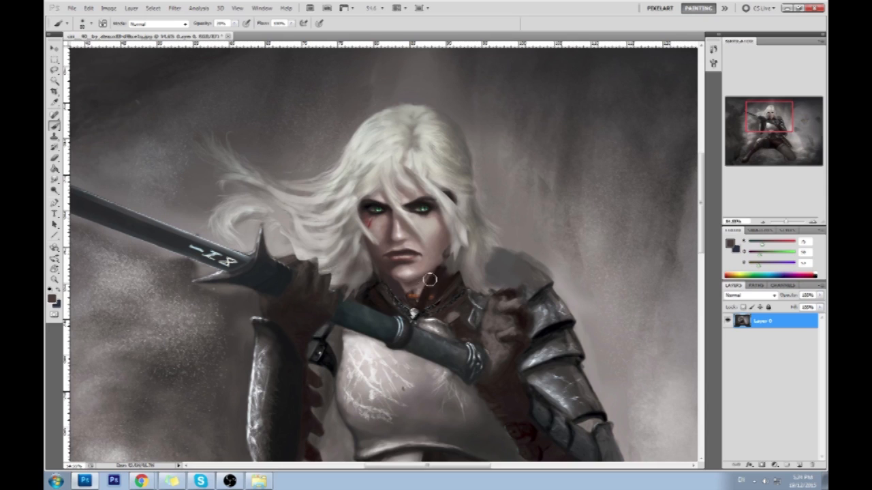
Shade the hair and face on a new layer with a dark tone sampled near the eyes, softening it with the Eraser at 67% opacity
alt+click(414, 202)
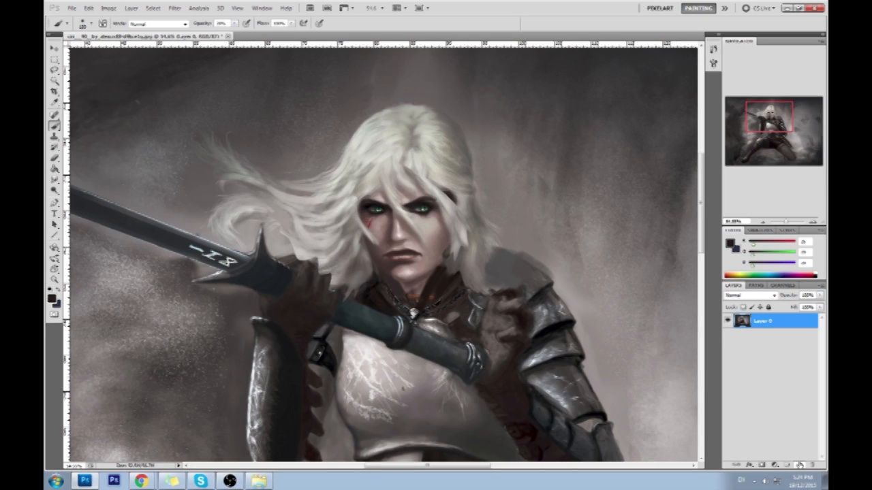
click(799, 466)
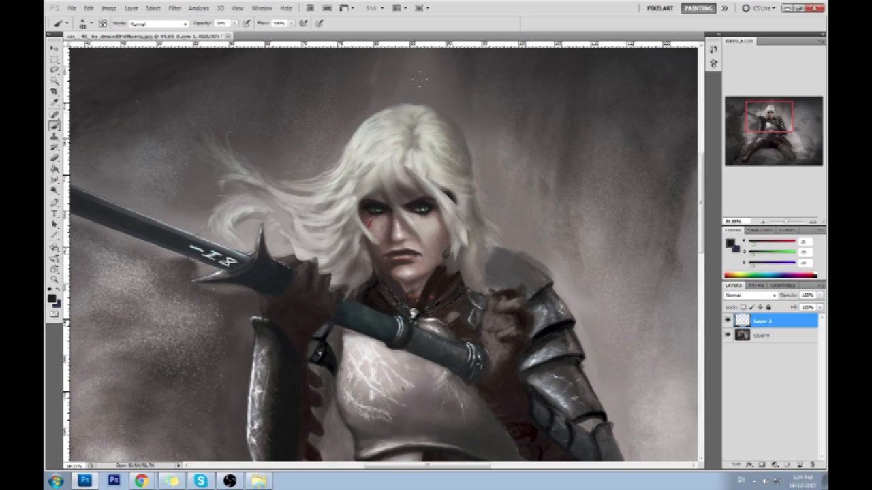
key(ctrl+0)
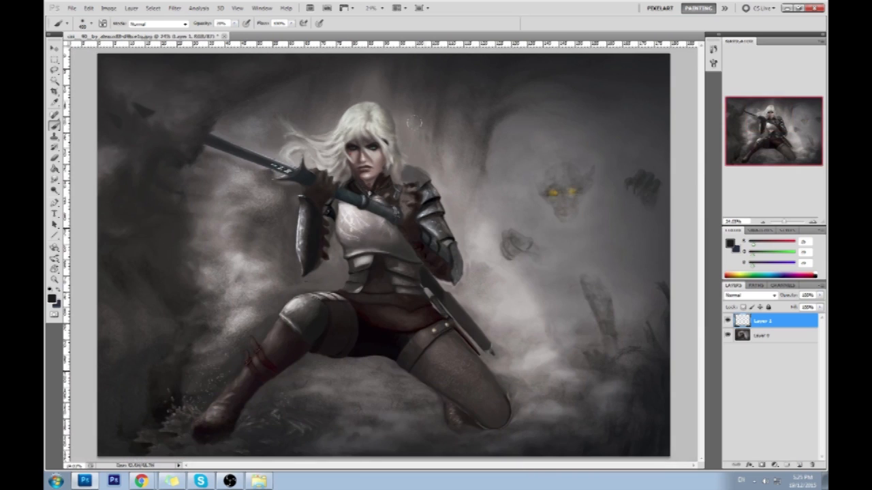
key(e)
click(196, 23)
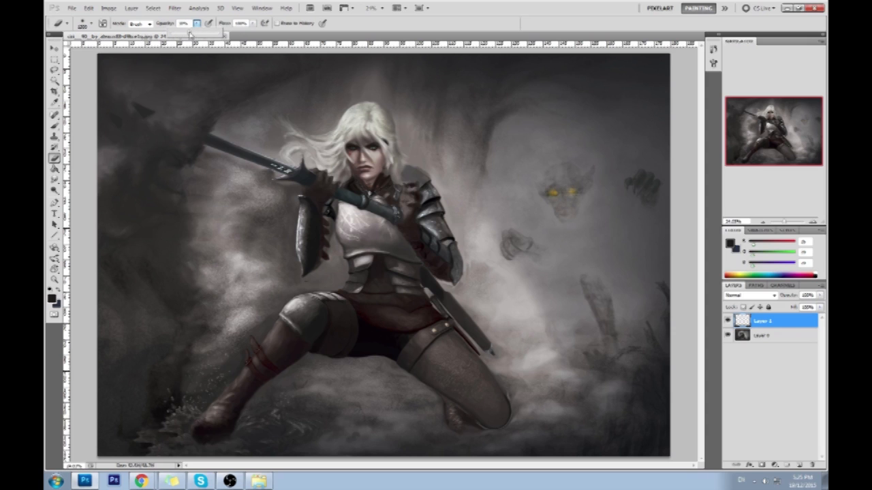
click(363, 141)
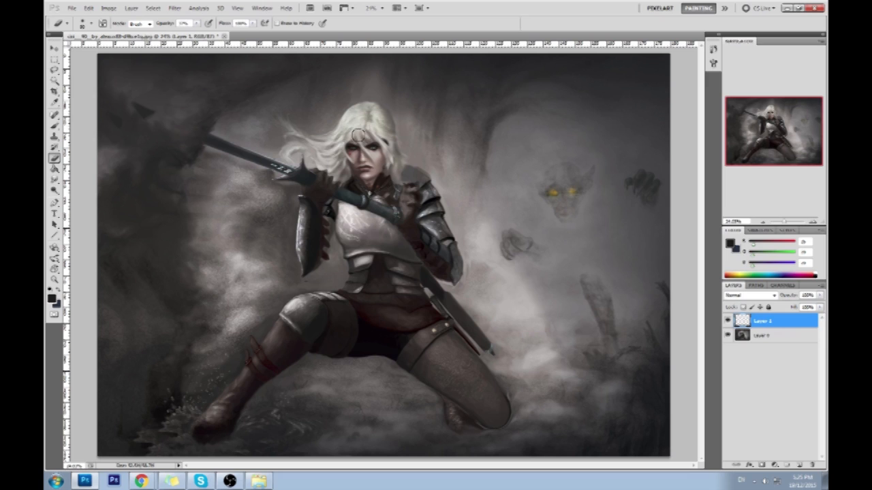
key(6)
key(7)
Lasso the shoulder armour plates beside the raised hand and copy them onto a separate layer above the painting
key(l)
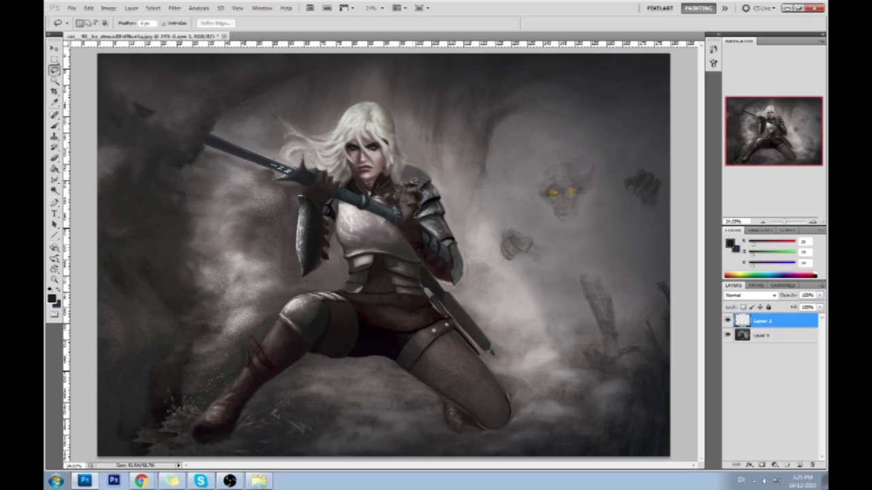
drag(436, 211, 419, 169)
key(ctrl+c)
click(446, 183)
right_click(786, 321)
click(784, 293)
key(ctrl+alt+z)
key(ctrl+alt+z)
Enlarge the copied shoulder plates slightly with Free Transform so they extend beyond the original shoulder
key(ctrl+t)
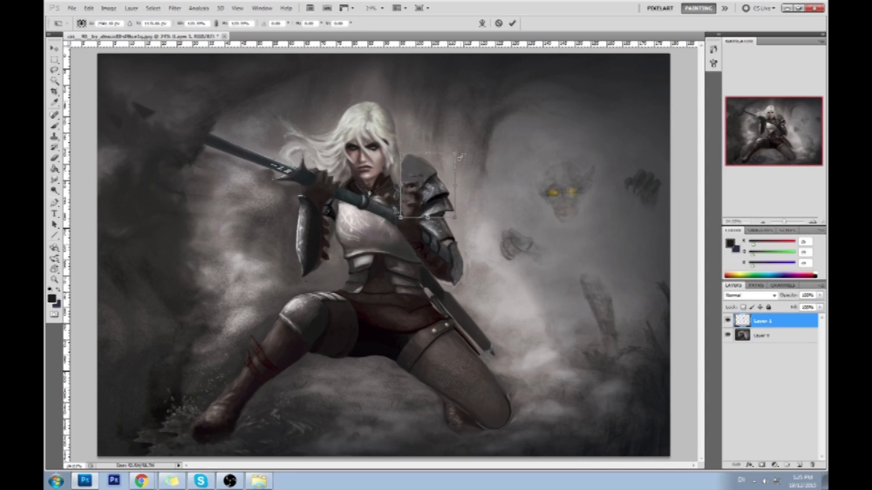
drag(457, 158, 454, 158)
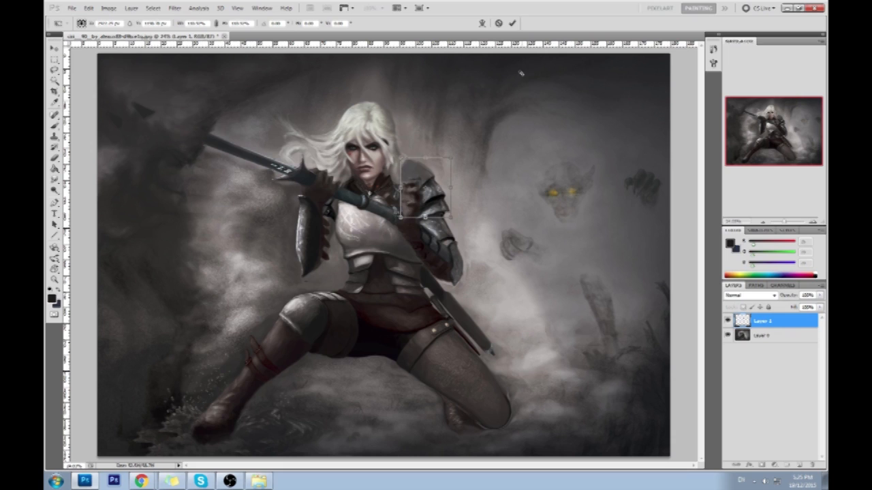
click(511, 23)
key(b)
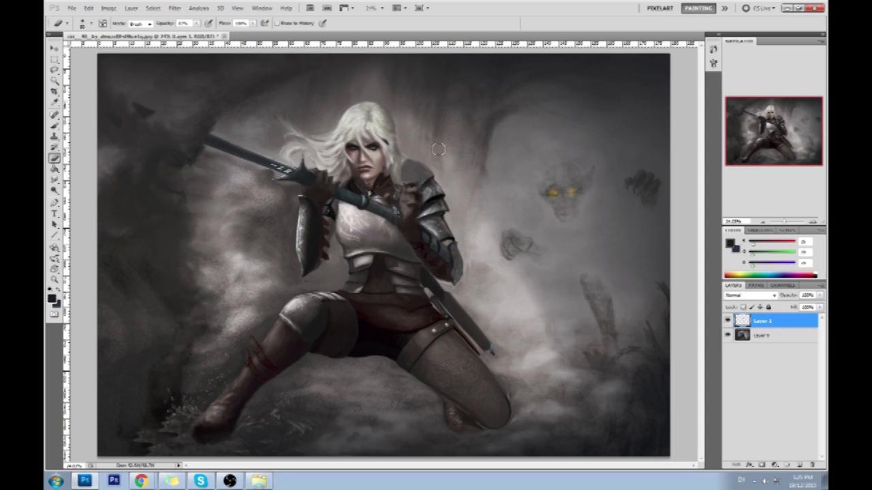
Copy a piece of the shoulder armour onto another layer, then scale and rotate it over the plain grey top of the shoulder
key(l)
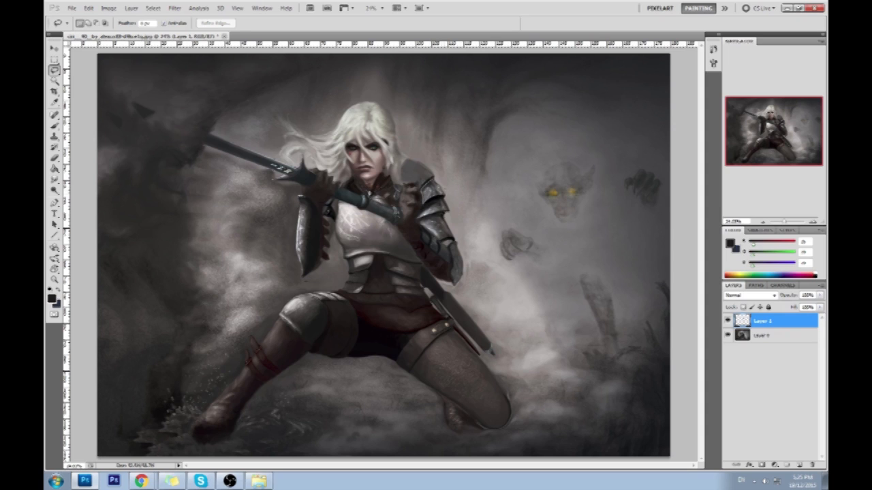
key(ctrl+shift+alt+n)
key(v)
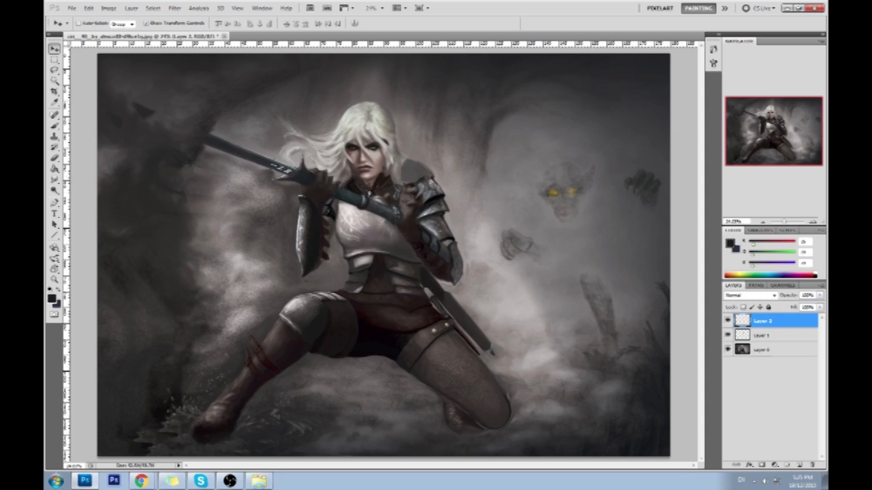
key(ctrl+t)
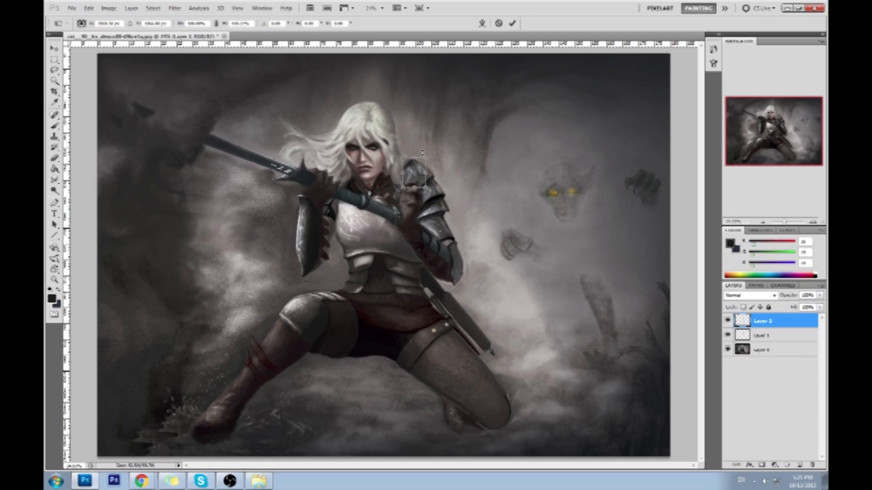
drag(429, 193, 402, 188)
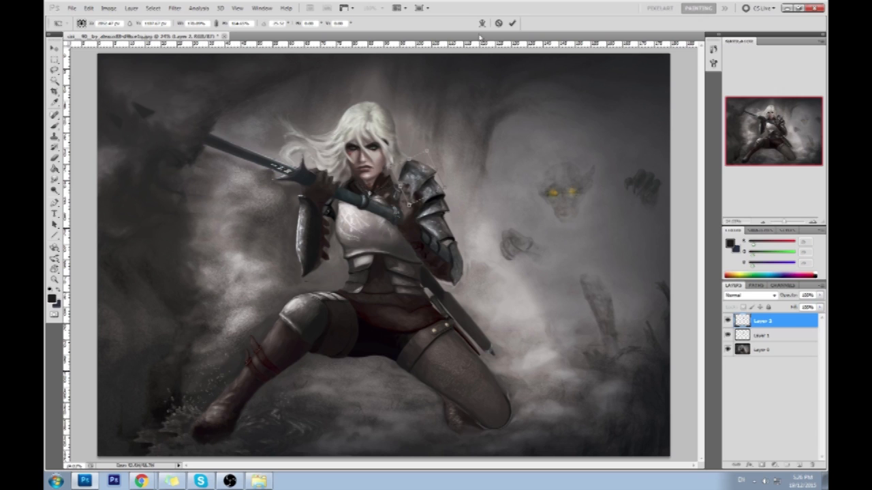
click(513, 23)
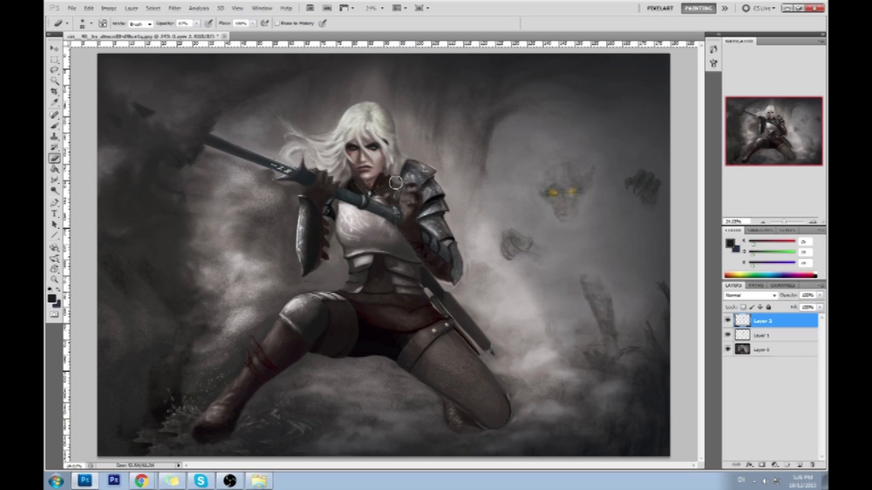
Clean up the pasted armour's edges with a larger Eraser, compare layer visibility, and merge the two armour layers
key(])
key(ctrl+minus)
key(v)
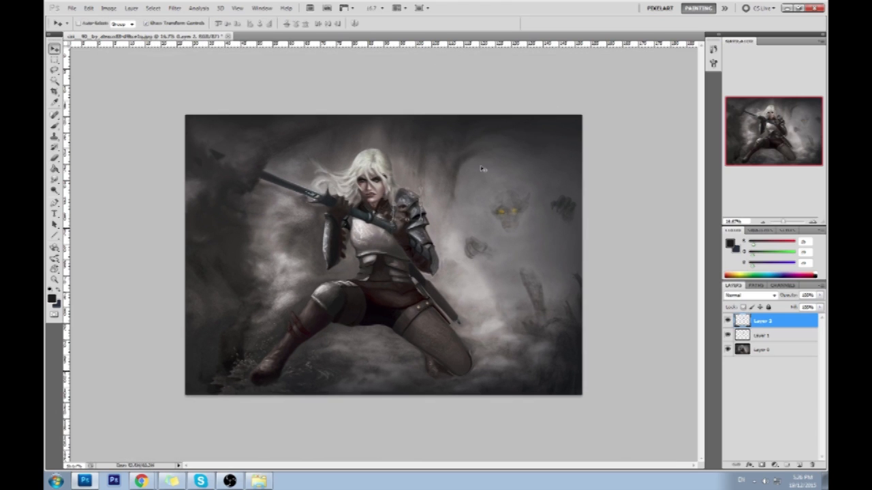
click(728, 335)
click(727, 335)
right_click(752, 326)
click(749, 291)
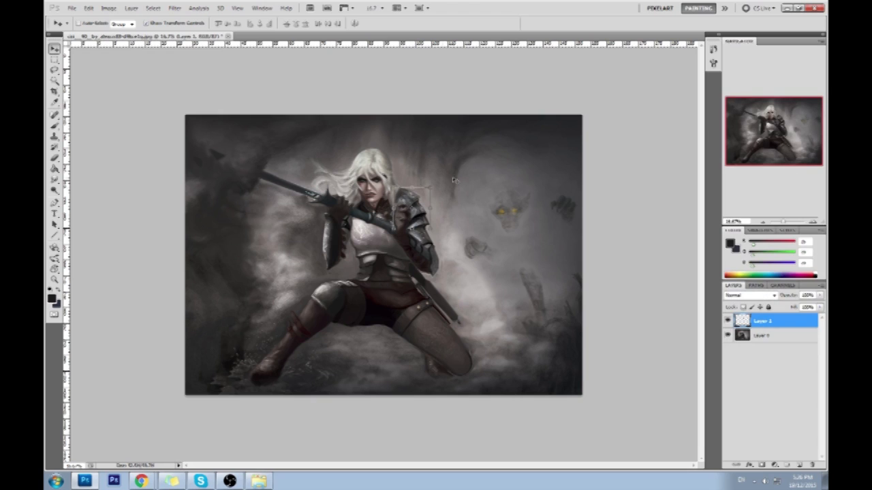
Resize the merged shoulder armour with Free Transform and merge it down into the painting
key(ctrl+t)
drag(433, 187, 450, 171)
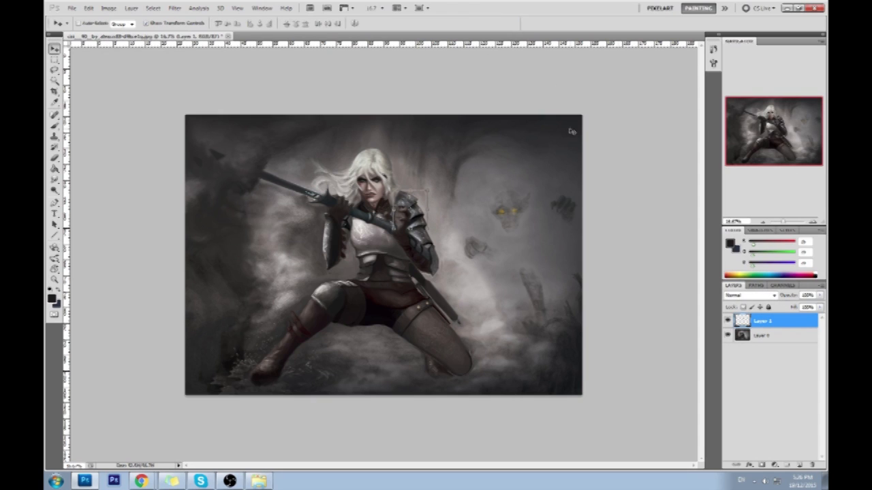
right_click(748, 316)
click(769, 308)
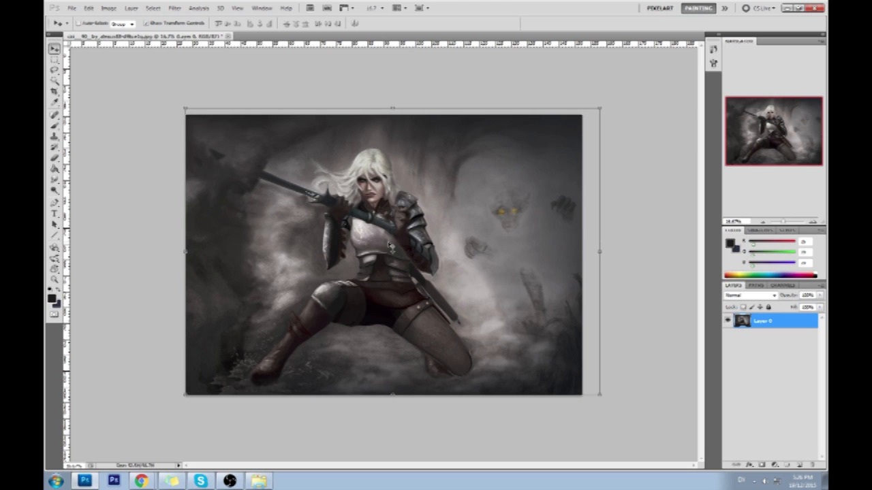
Open the painting in Liquify and reshape the plated arm and elbow using the Forward Warp tool with a much larger brush
click(174, 8)
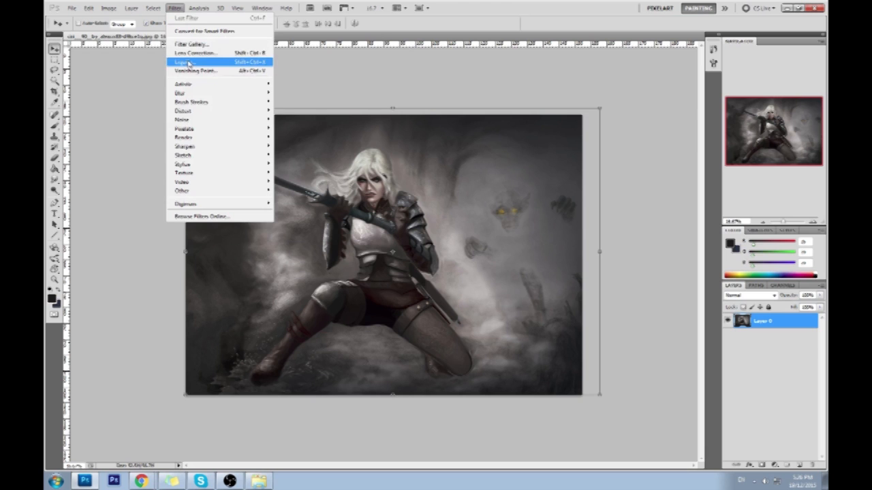
click(187, 58)
click(784, 77)
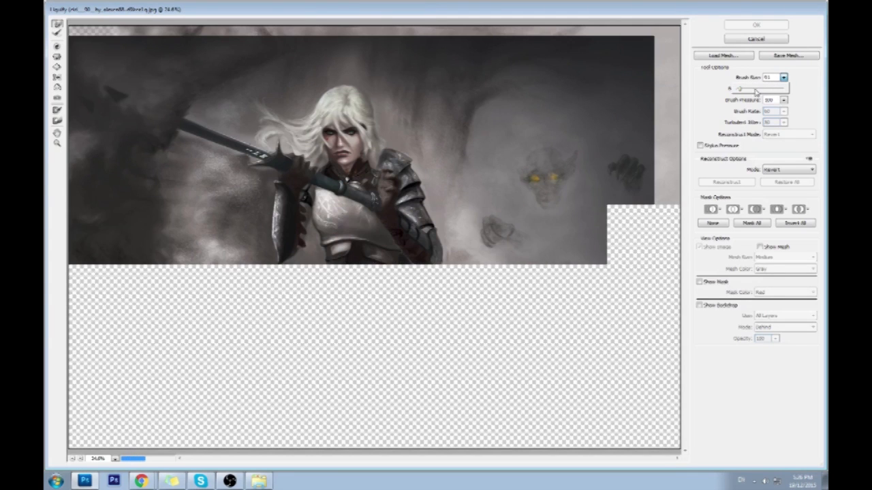
drag(739, 88, 762, 88)
click(395, 218)
drag(408, 218, 429, 231)
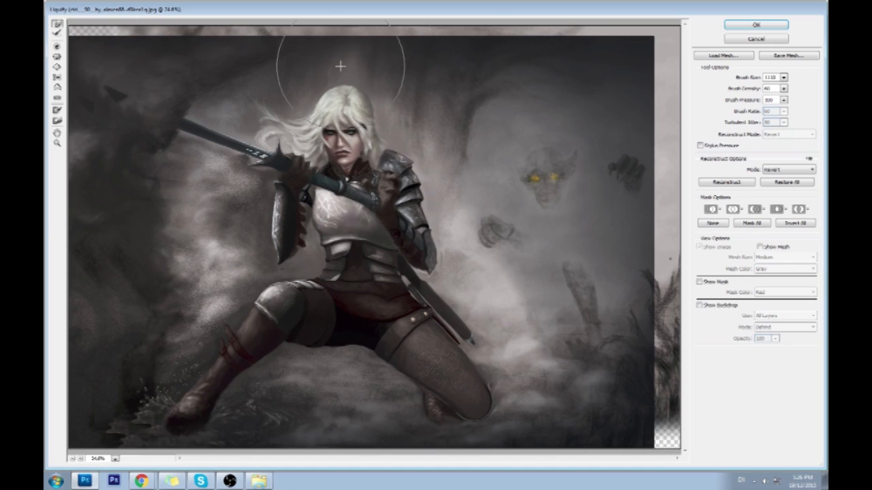
drag(414, 240, 433, 257)
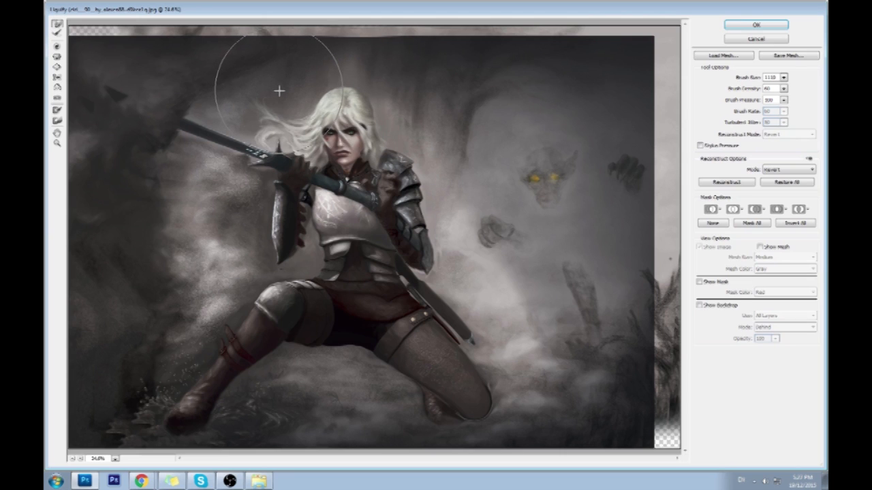
Shrink the woman's head slightly with Liquify's Pucker tool, adjusting the brush density, and apply the filter
key(ctrl+minus)
ctrl+alt+click(372, 105)
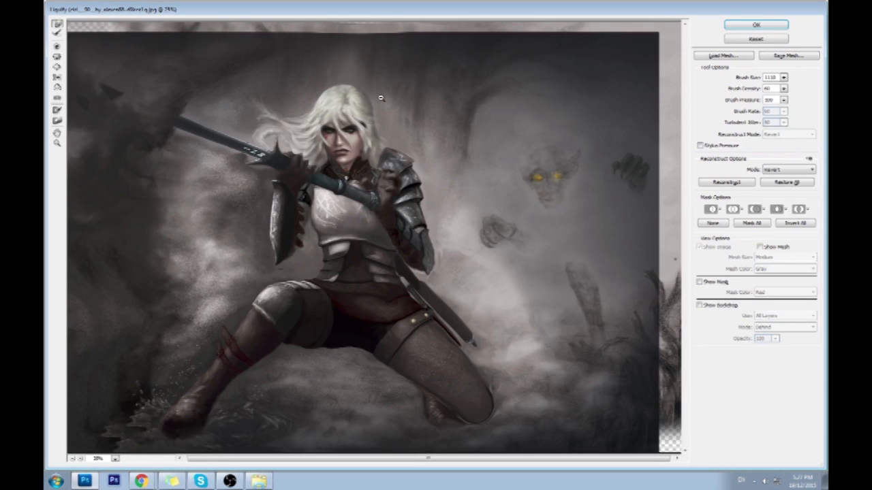
key(s)
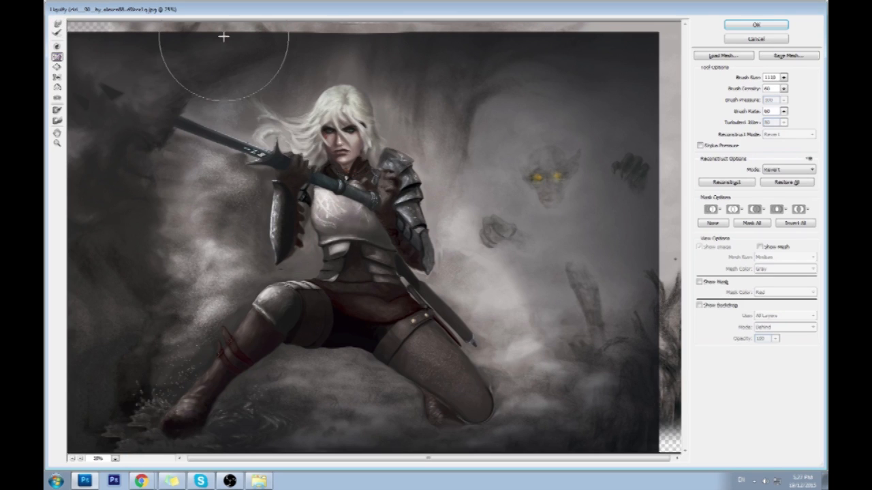
click(784, 89)
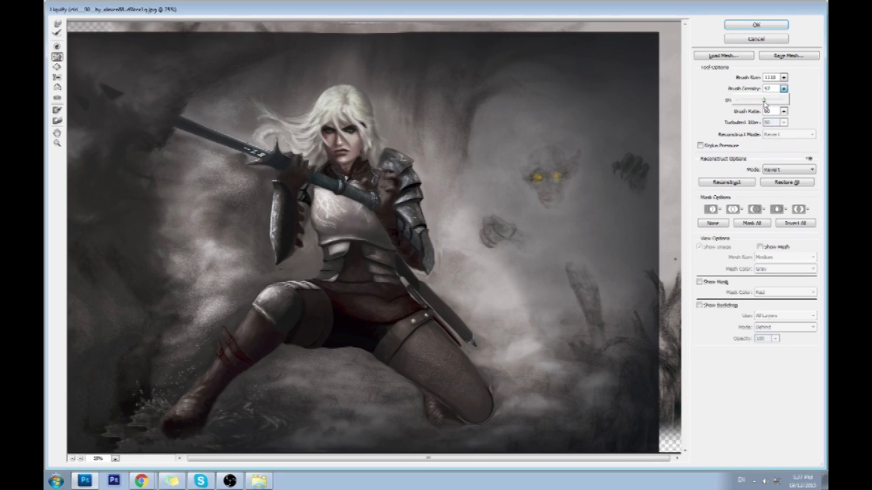
click(340, 138)
click(341, 138)
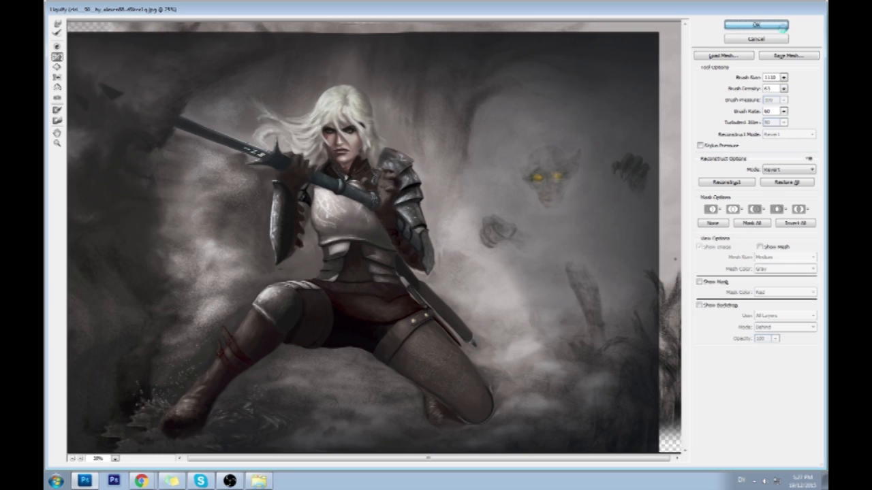
click(756, 25)
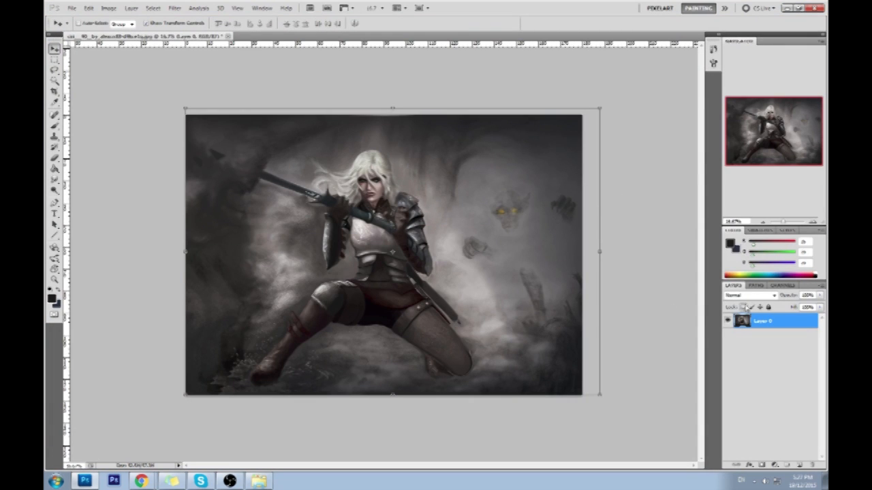
Crop the document to the canvas bounds to discard the painting's hidden overhang
key(c)
drag(171, 103, 687, 405)
key(Return)
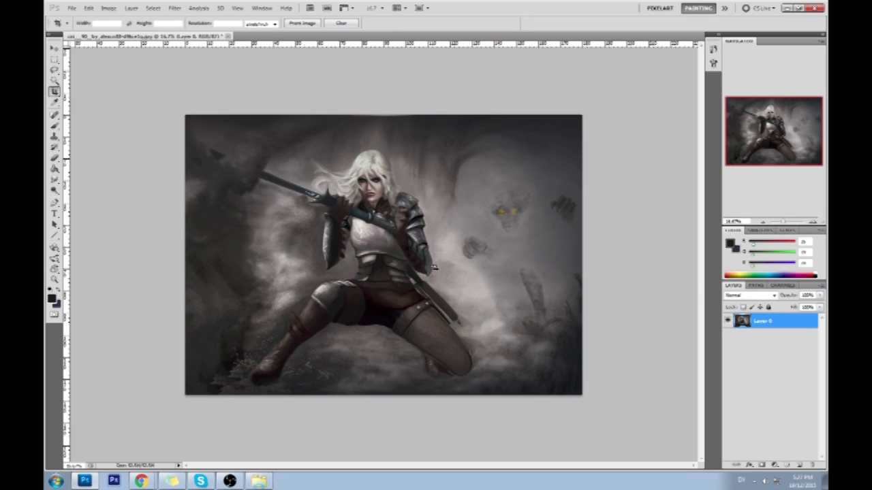
Paint pale grey mist on the ground and soft light specks at both sides on a new layer, and merge it down
key(b)
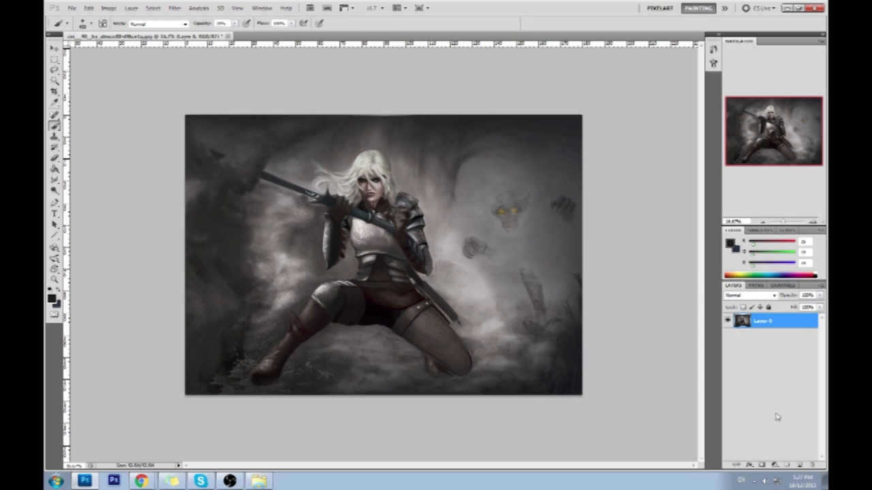
click(799, 465)
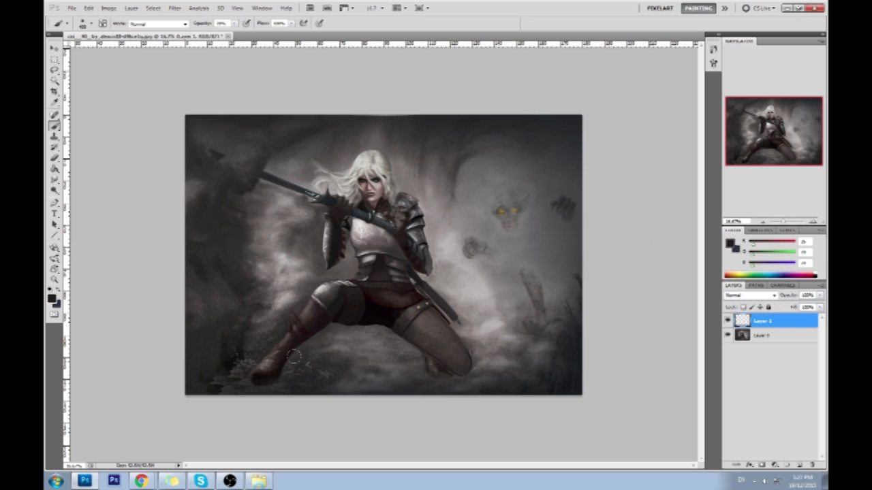
alt+click(327, 372)
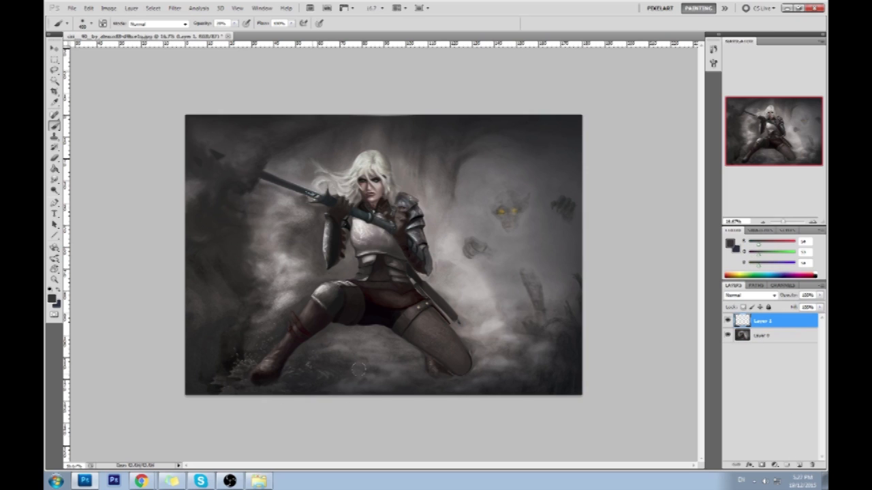
alt+click(482, 291)
mouse_move(401, 344)
mouse_down()
mouse_move(350, 333)
mouse_move(291, 348)
mouse_move(380, 375)
mouse_move(359, 374)
mouse_move(412, 386)
mouse_move(435, 380)
mouse_move(360, 412)
mouse_move(457, 373)
mouse_move(389, 364)
mouse_up()
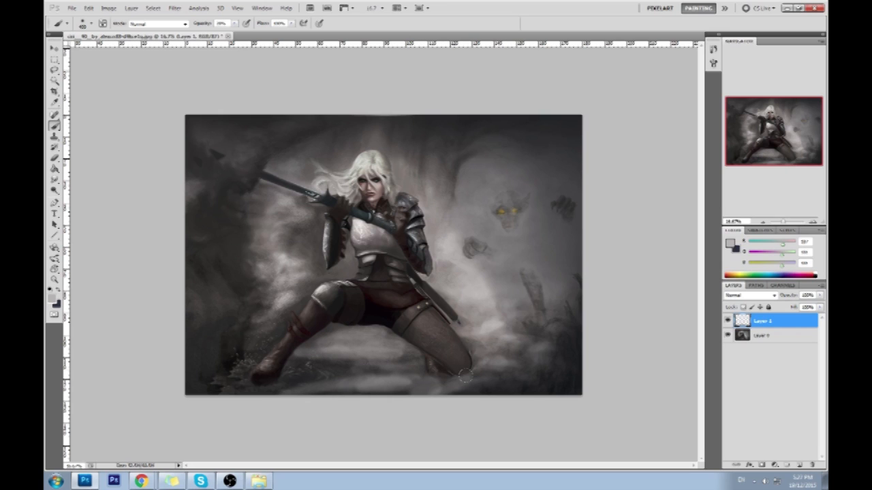
drag(467, 371, 530, 327)
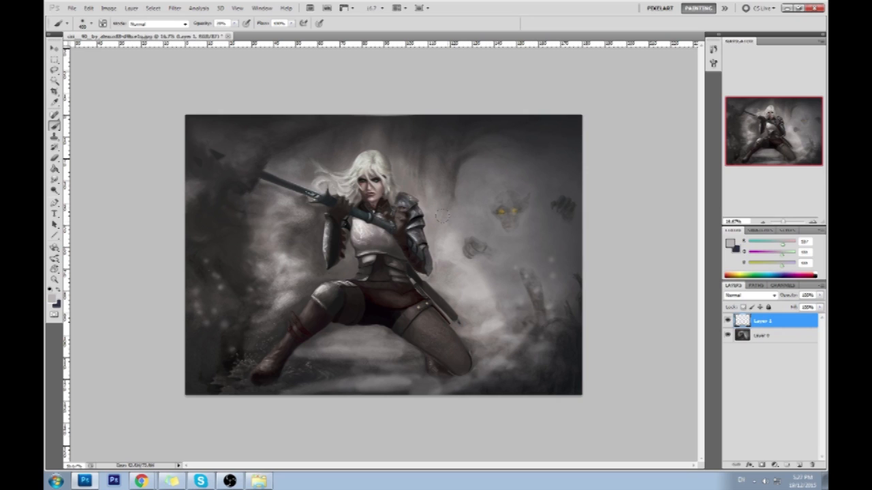
key(ctrl+e)
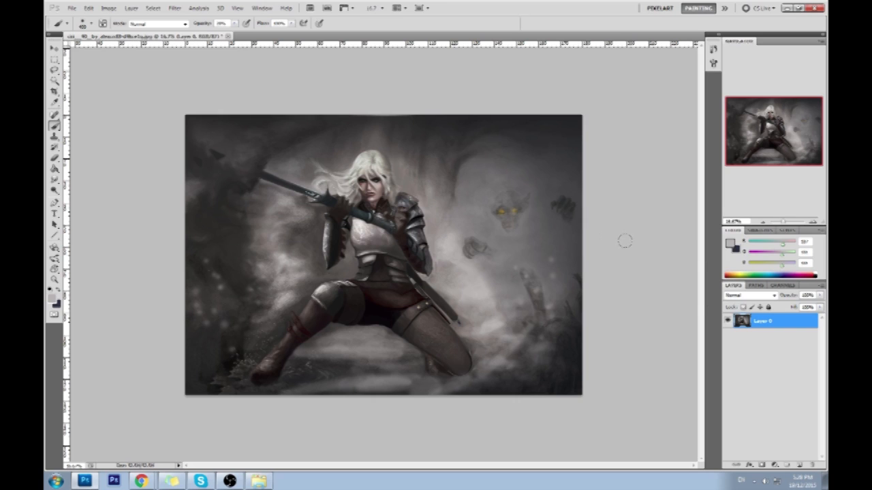
Choose pure red as the brush colour and draw a straight-edged rectangular frame around the goblin face in the background
click(730, 242)
click(710, 160)
click(803, 156)
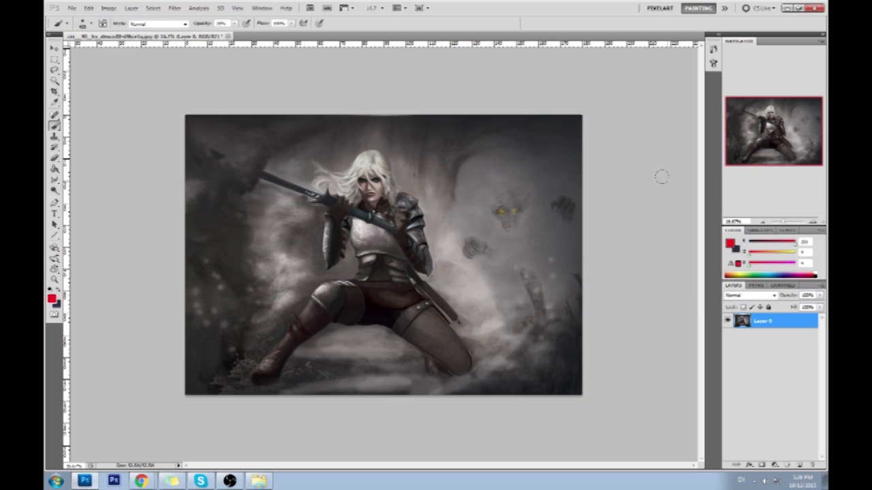
click(556, 151)
shift+click(433, 151)
shift+click(434, 235)
shift+click(559, 233)
shift+click(560, 151)
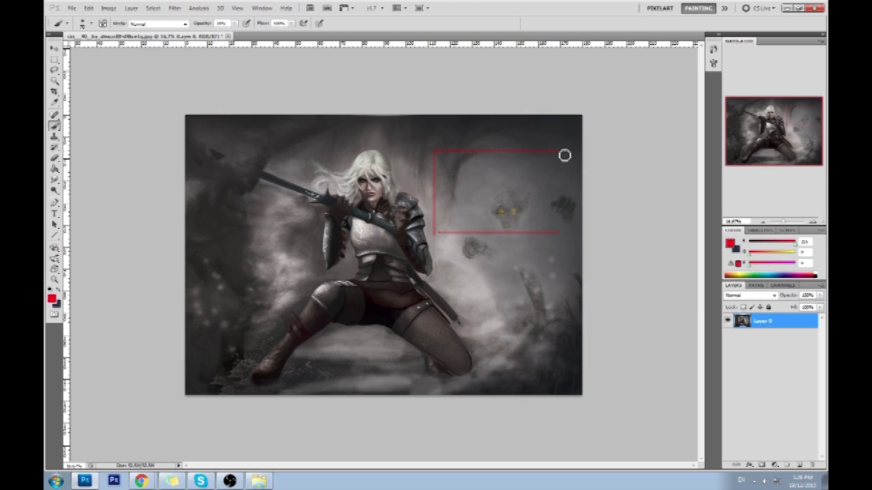
Sketch two upright bars joined by horizontal strokes inside the red frame to illustrate a flat, static composition
mouse_move(518, 172)
mouse_down()
mouse_move(518, 206)
mouse_move(478, 176)
mouse_up()
shift+click(477, 173)
drag(470, 208, 521, 208)
drag(471, 173, 521, 172)
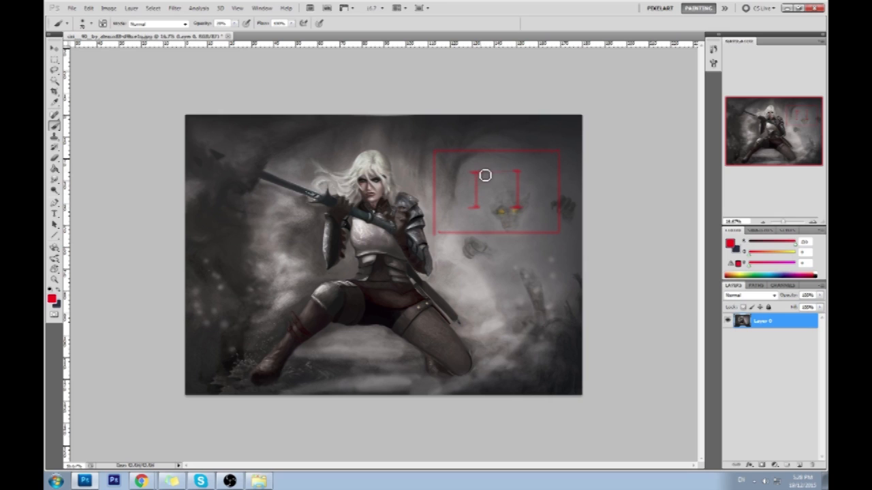
drag(477, 175, 476, 208)
mouse_move(517, 175)
mouse_down()
mouse_move(515, 208)
mouse_move(482, 182)
mouse_move(517, 193)
mouse_move(500, 190)
mouse_move(509, 190)
mouse_move(504, 179)
mouse_move(486, 205)
mouse_up()
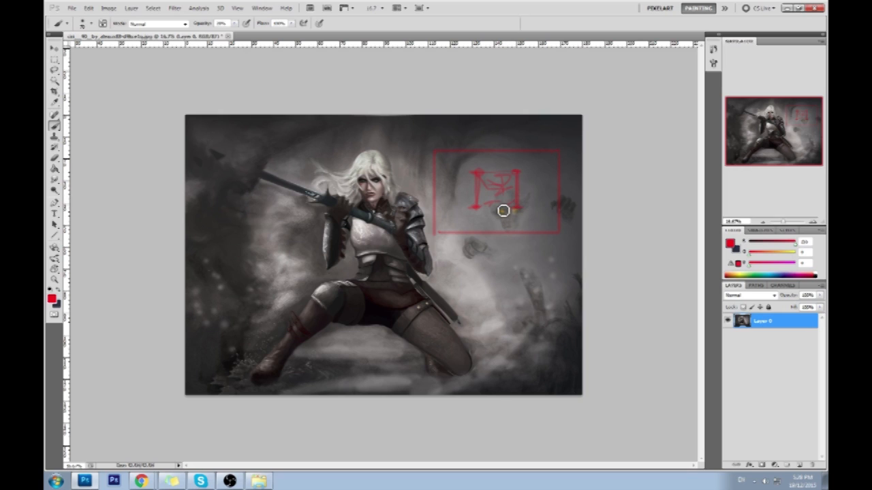
Try horizontal strokes across the pillar sketch, and undo the sketching inside the red frame
drag(539, 199, 454, 199)
key(ctrl+z)
drag(561, 198, 463, 204)
mouse_move(521, 206)
mouse_down()
mouse_move(558, 193)
mouse_move(539, 241)
mouse_move(553, 237)
mouse_move(540, 196)
mouse_move(537, 207)
mouse_move(543, 180)
mouse_move(513, 203)
mouse_move(524, 218)
mouse_move(558, 178)
mouse_up()
key(ctrl+z)
key(ctrl+alt+z)
key(ctrl+alt+z)
key(ctrl+alt+z)
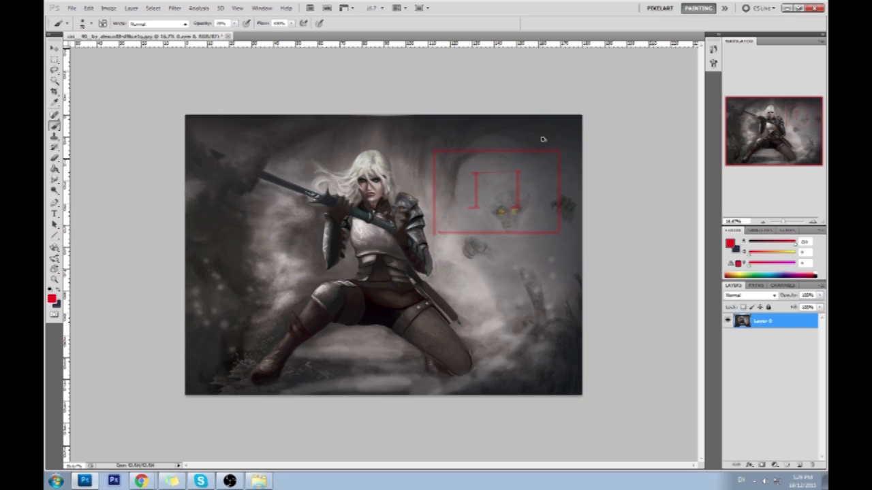
key(ctrl+alt+z)
Raise the brush opacity to 100% and sketch a tilted ground line with a small and a large stick figure inside the frame
drag(236, 26, 252, 32)
click(470, 93)
key(ctrl+alt+z)
drag(442, 194, 583, 230)
key(ctrl+alt+z)
drag(442, 195, 555, 229)
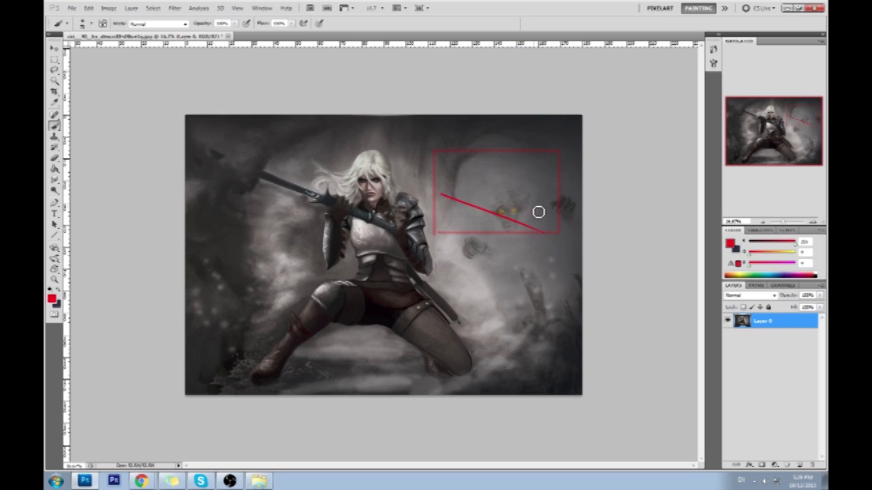
mouse_move(477, 191)
mouse_down()
mouse_move(444, 199)
mouse_move(498, 182)
mouse_move(488, 185)
mouse_up()
mouse_move(545, 171)
mouse_down()
mouse_move(561, 199)
mouse_move(530, 229)
mouse_move(494, 223)
mouse_move(561, 231)
mouse_up()
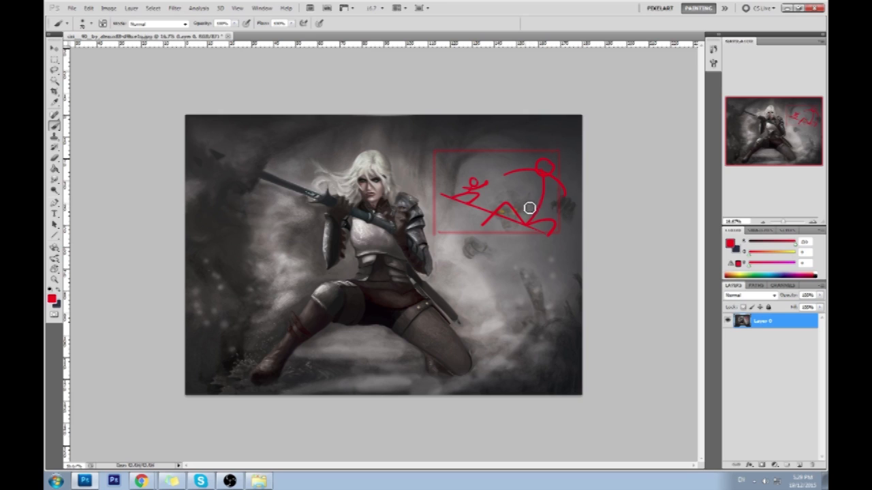
drag(453, 180, 454, 207)
Try a red stroke in the dark area behind the sword, and undo every red mark including the rectangular frame
mouse_move(222, 136)
mouse_down()
mouse_move(540, 159)
mouse_move(556, 363)
mouse_move(244, 193)
mouse_up()
key(ctrl+z)
click(799, 468)
key(ctrl+alt+z)
key(ctrl+alt+z)
key(ctrl+alt+z)
key(ctrl+alt+z)
key(ctrl+alt+z)
key(ctrl+alt+z)
key(ctrl+alt+z)
key(ctrl+alt+z)
key(ctrl+alt+z)
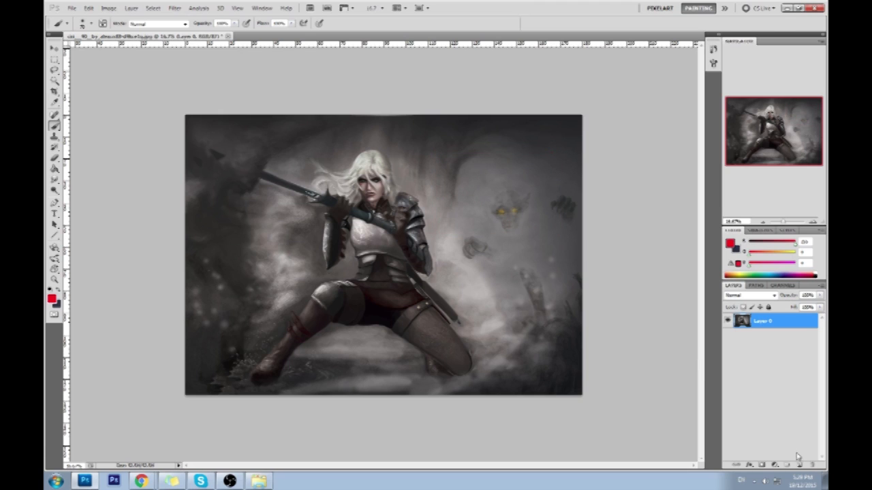
Add a new layer and sketch a crouching, foreshortened figure in red over the woman's torso and legs
click(801, 466)
drag(607, 362, 174, 361)
key(ctrl+alt+z)
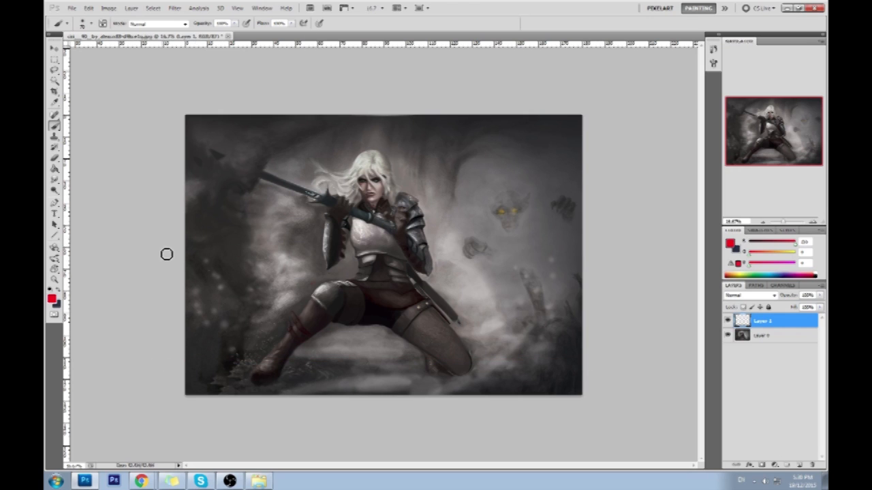
mouse_move(306, 284)
mouse_down()
mouse_move(373, 304)
mouse_move(431, 244)
mouse_move(338, 302)
mouse_move(401, 348)
mouse_move(413, 284)
mouse_up()
key(ctrl+alt+z)
mouse_move(320, 278)
mouse_down()
mouse_move(395, 328)
mouse_move(392, 359)
mouse_move(341, 378)
mouse_up()
mouse_move(412, 285)
mouse_down()
mouse_move(436, 269)
mouse_move(390, 291)
mouse_move(376, 272)
mouse_move(492, 287)
mouse_move(409, 276)
mouse_move(498, 282)
mouse_up()
Draw red pointed and rounded shapes pushing inward from all four edges of the canvas around the sketched figure
drag(188, 310, 186, 346)
drag(583, 259, 583, 289)
drag(549, 117, 581, 132)
mouse_move(294, 117)
mouse_down()
mouse_move(276, 132)
mouse_move(238, 117)
mouse_up()
drag(461, 393, 520, 386)
drag(461, 125, 475, 101)
drag(168, 230, 160, 249)
drag(597, 199, 606, 213)
drag(259, 396, 236, 403)
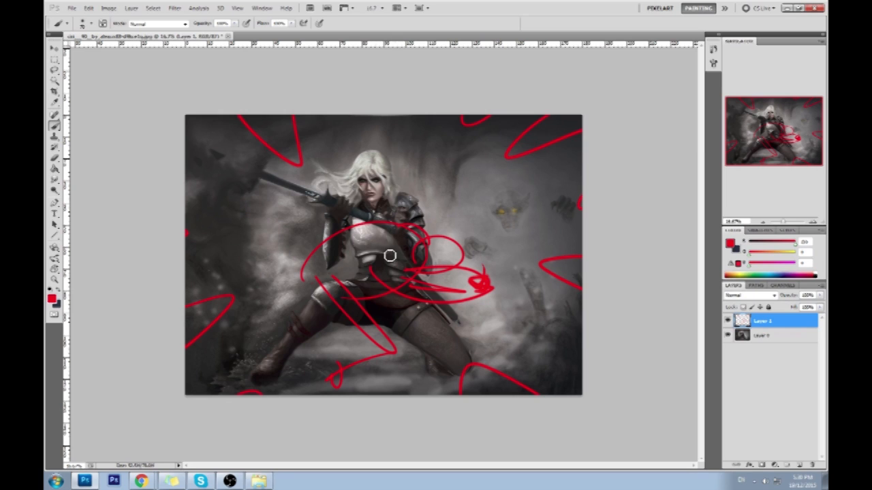
Add red strokes to the sketched figure's body and head, and try an arrow pointing at the head before undoing it
mouse_move(414, 307)
mouse_down()
mouse_move(440, 307)
mouse_move(414, 320)
mouse_up()
drag(407, 248, 336, 250)
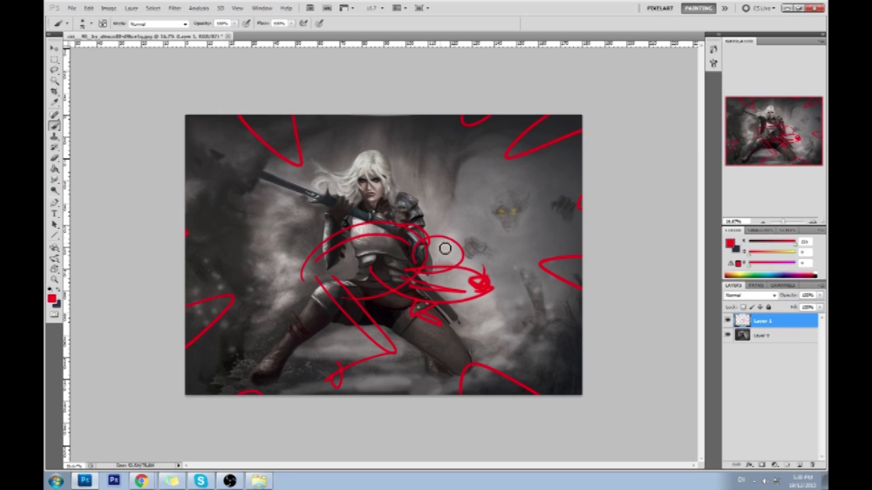
drag(454, 254, 443, 299)
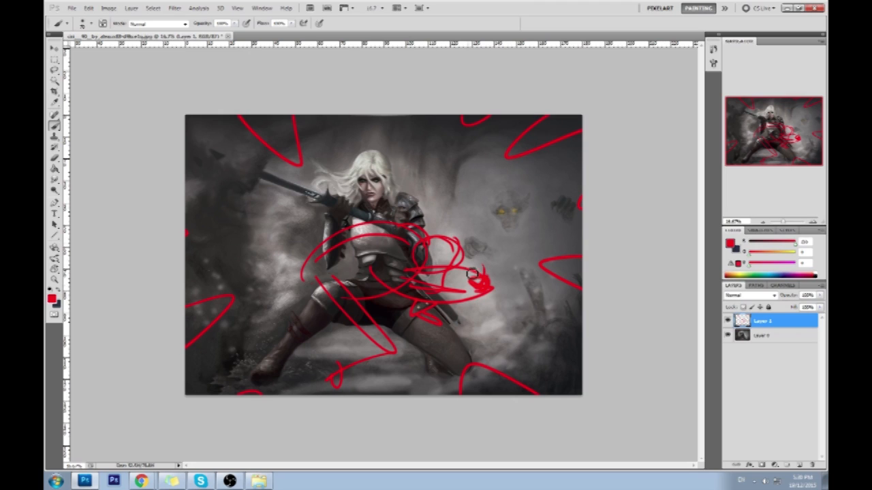
mouse_move(470, 247)
mouse_down()
mouse_move(501, 237)
mouse_move(492, 250)
mouse_up()
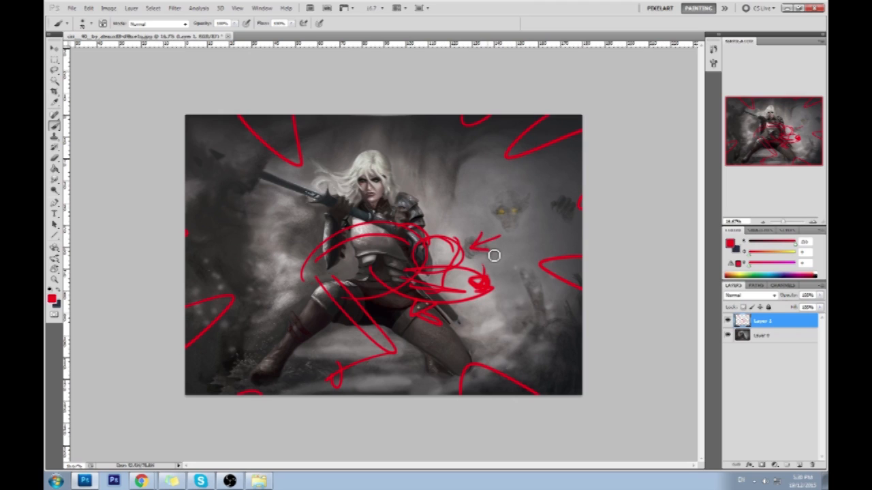
key(ctrl+z)
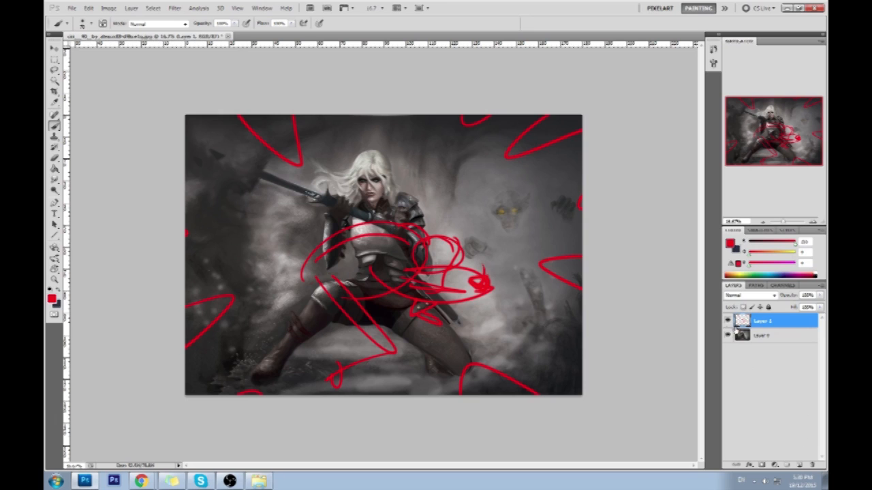
Hide the first sketch layer and, on a new layer, sketch a ground line and a wide-legged figure with a large round head
click(727, 320)
click(801, 465)
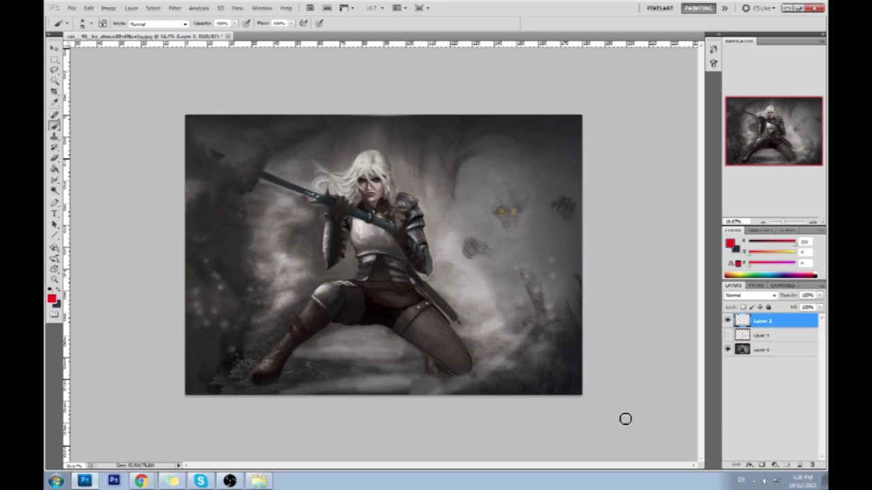
click(152, 374)
shift+click(658, 358)
mouse_move(214, 382)
mouse_down()
mouse_move(361, 306)
mouse_move(412, 343)
mouse_move(429, 343)
mouse_move(485, 373)
mouse_up()
mouse_move(409, 344)
mouse_down()
mouse_move(352, 189)
mouse_move(293, 250)
mouse_move(253, 204)
mouse_up()
mouse_move(373, 199)
mouse_down()
mouse_move(434, 237)
mouse_move(381, 127)
mouse_up()
mouse_move(372, 337)
mouse_down()
mouse_move(315, 252)
mouse_move(184, 372)
mouse_up()
mouse_move(416, 310)
mouse_down()
mouse_move(547, 387)
mouse_move(537, 375)
mouse_up()
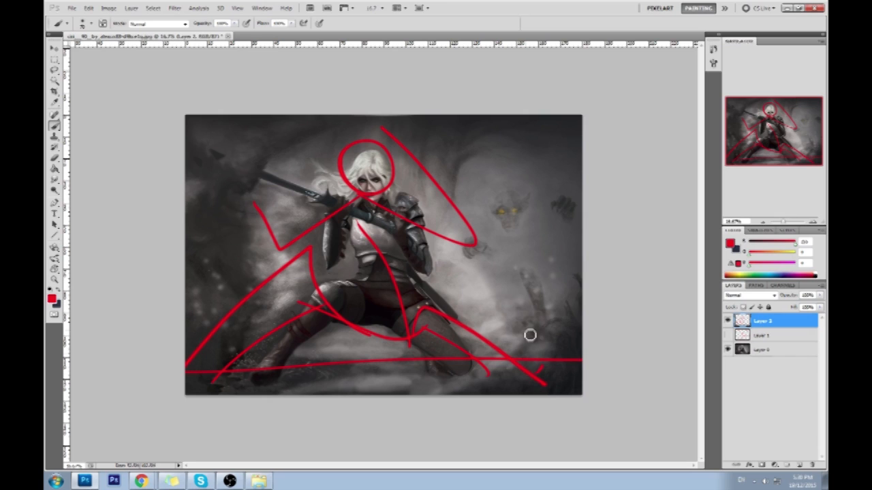
Undo the last leg stroke, redraw the legs reaching to the ground line, and add torso construction lines in red
key(ctrl+z)
mouse_move(411, 318)
mouse_down()
mouse_move(384, 297)
mouse_move(410, 327)
mouse_move(315, 243)
mouse_up()
drag(376, 337, 297, 267)
key(e)
key(b)
drag(300, 300, 210, 370)
drag(360, 222, 368, 295)
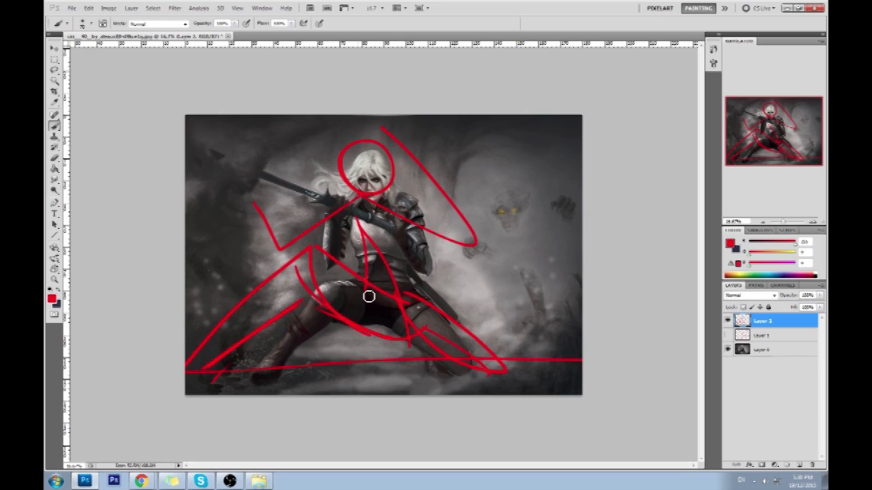
drag(319, 235, 363, 277)
Sketch face guidelines and eyes, a sword extending to the upper-left canvas corner, and a small round-headed creature beside the legs
drag(344, 170, 393, 179)
drag(361, 140, 379, 203)
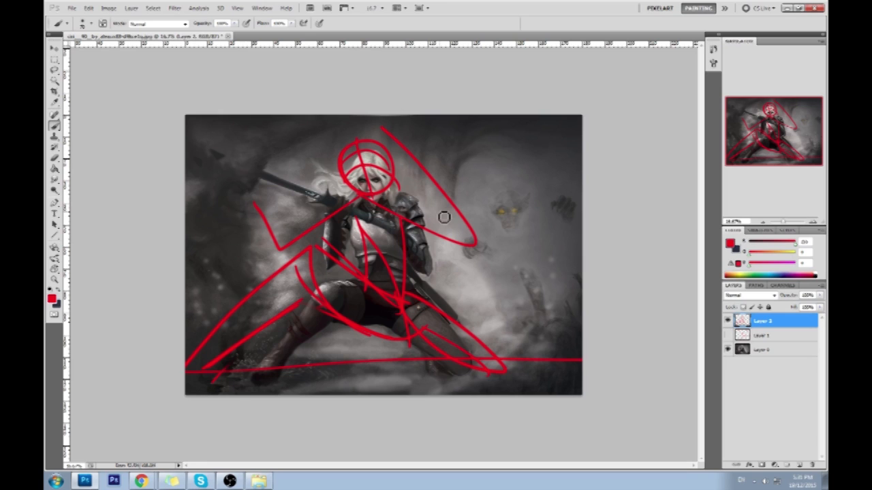
mouse_move(472, 243)
mouse_down()
mouse_move(391, 201)
mouse_move(220, 148)
mouse_move(197, 115)
mouse_move(320, 194)
mouse_up()
drag(250, 171, 270, 211)
mouse_move(480, 335)
mouse_down()
mouse_move(523, 305)
mouse_move(525, 352)
mouse_move(527, 332)
mouse_up()
mouse_move(361, 167)
mouse_down()
mouse_move(385, 161)
mouse_move(360, 163)
mouse_move(367, 158)
mouse_up()
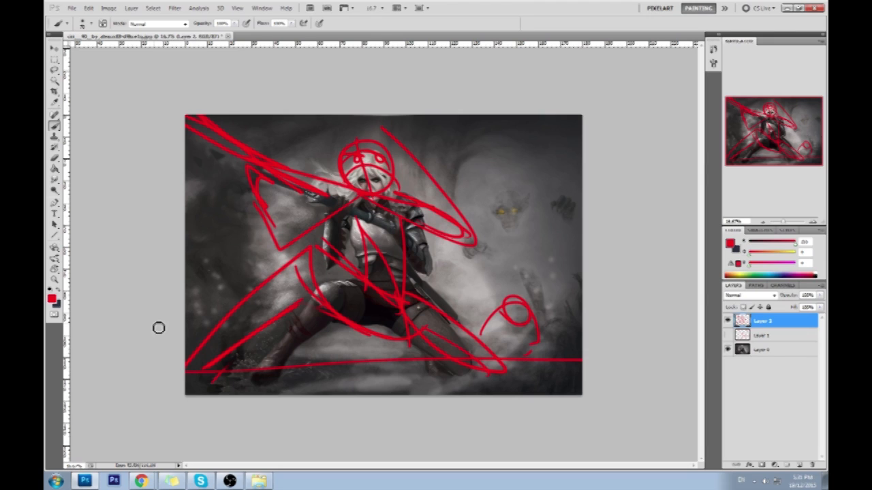
Sketch a foreground mound, scattered small circles around the figure, and long diagonal streaks across the upper background
drag(187, 372, 208, 384)
mouse_move(413, 381)
mouse_down()
mouse_move(412, 393)
mouse_move(434, 393)
mouse_up()
drag(510, 273, 499, 254)
drag(218, 247, 217, 248)
drag(492, 173, 488, 163)
drag(368, 361, 372, 368)
drag(569, 385, 574, 395)
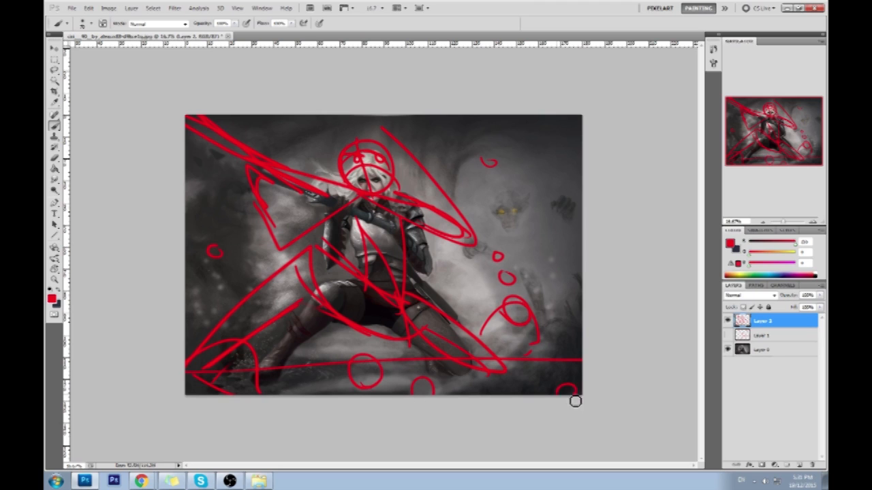
drag(538, 324, 533, 343)
mouse_move(644, 327)
mouse_down()
mouse_move(286, 61)
mouse_move(570, 243)
mouse_move(439, 125)
mouse_move(568, 189)
mouse_move(587, 194)
mouse_move(606, 177)
mouse_move(490, 166)
mouse_move(245, 180)
mouse_move(240, 136)
mouse_move(218, 143)
mouse_move(183, 194)
mouse_move(178, 230)
mouse_up()
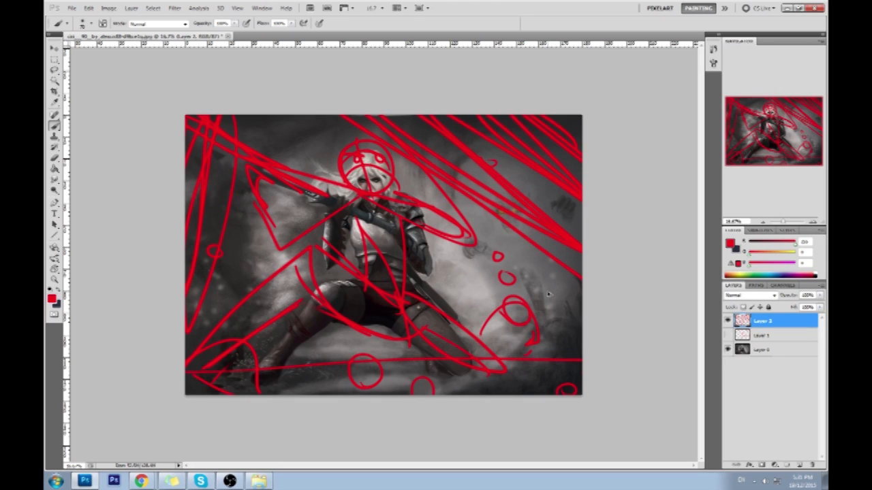
Undo the diagonal background streaks and delete both red sketch layers
key(ctrl+alt+z)
key(ctrl+alt+z)
key(ctrl+alt+z)
key(ctrl+alt+z)
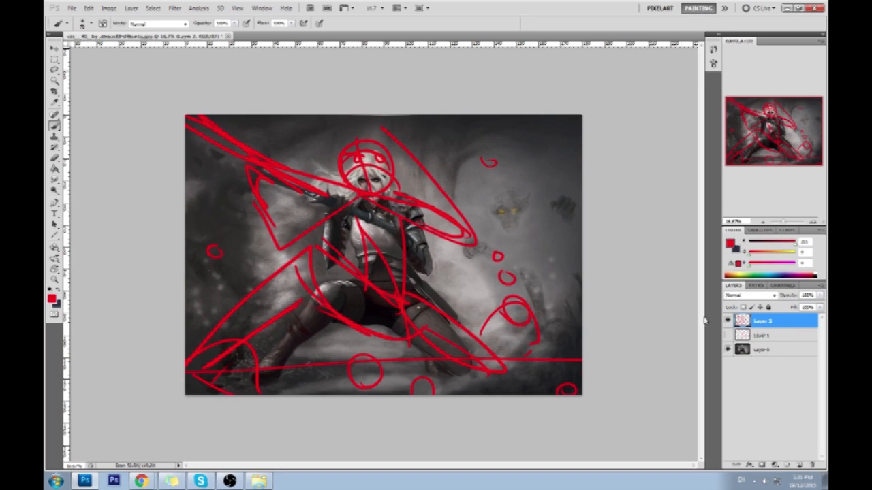
click(812, 465)
click(812, 465)
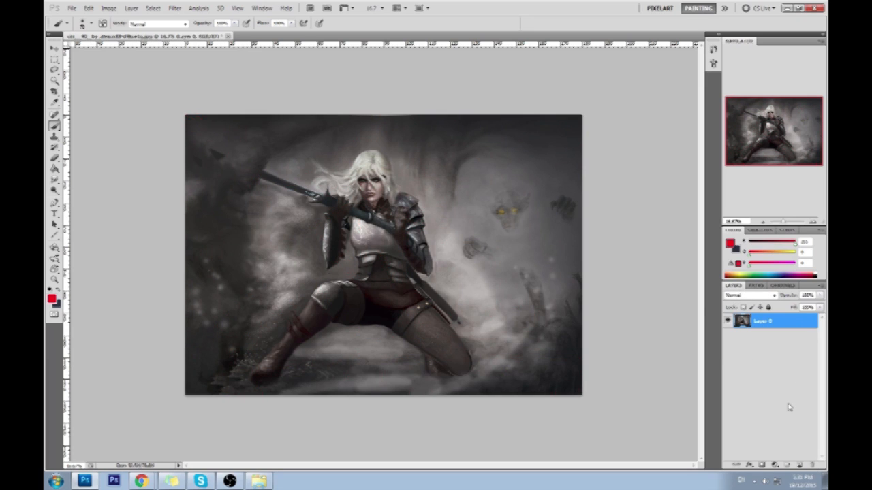
Try vertical red strokes through the goblin side of the background, and undo them
mouse_move(521, 128)
mouse_down()
mouse_move(241, 341)
mouse_move(538, 363)
mouse_move(523, 142)
mouse_move(165, 130)
mouse_move(196, 376)
mouse_move(222, 361)
mouse_move(200, 373)
mouse_move(552, 383)
mouse_move(545, 355)
mouse_up()
key(ctrl+z)
drag(534, 128, 528, 385)
key(ctrl+alt+z)
key(ctrl+alt+z)
key(ctrl+alt+z)
key(ctrl+alt+z)
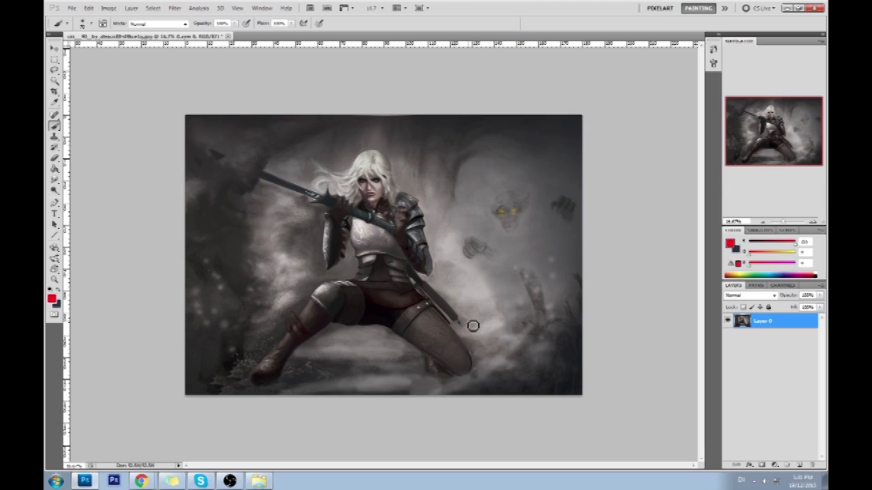
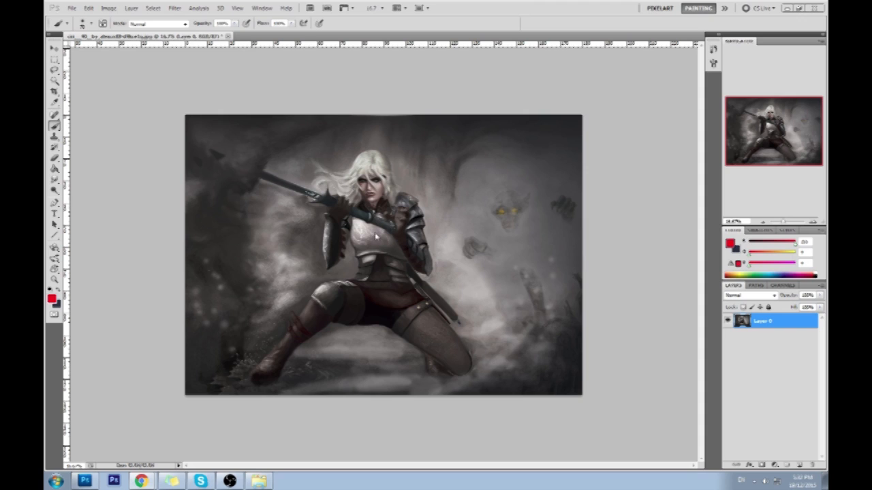
Select the misty background around the woman with the Magic Wand at a higher tolerance, adding further areas to the selection
click(54, 81)
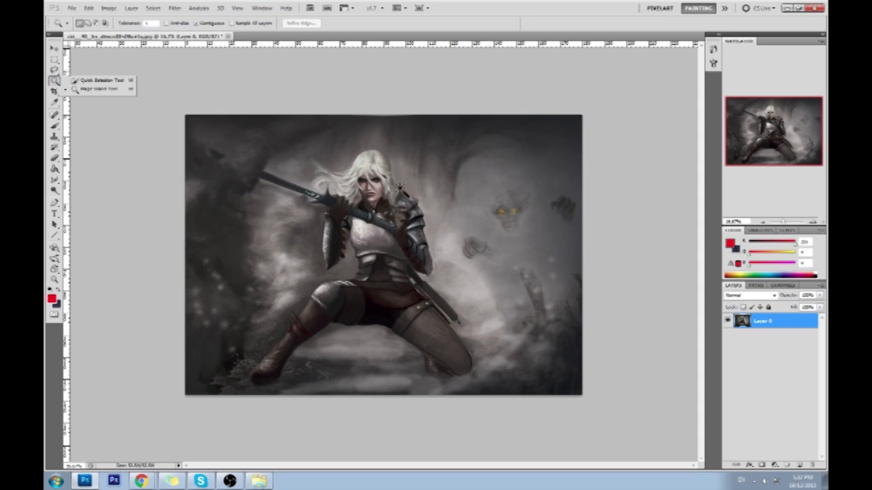
drag(401, 185, 427, 190)
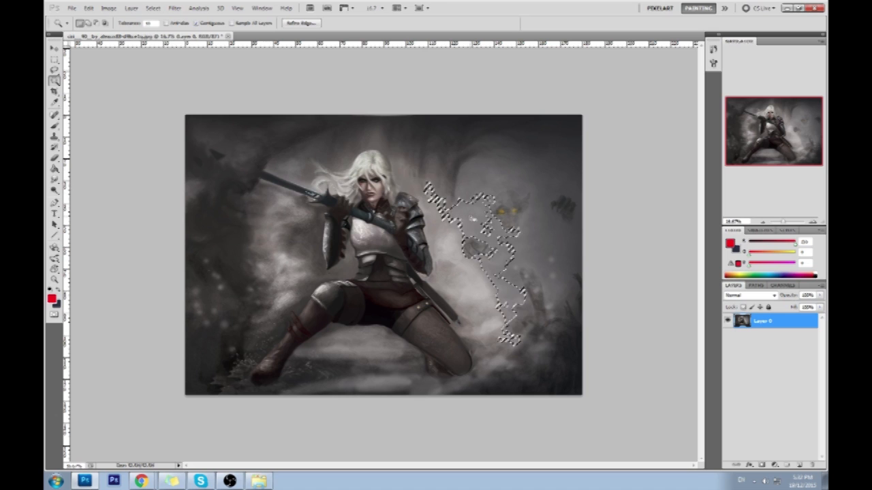
click(450, 236)
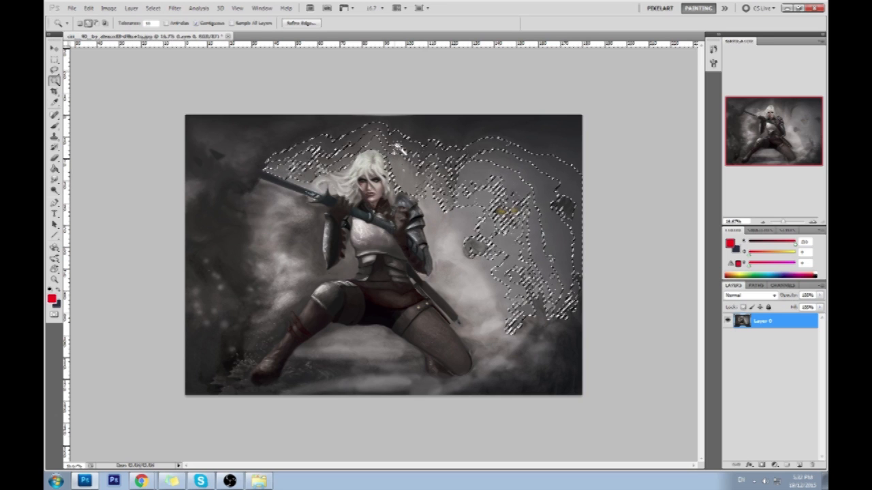
click(477, 294)
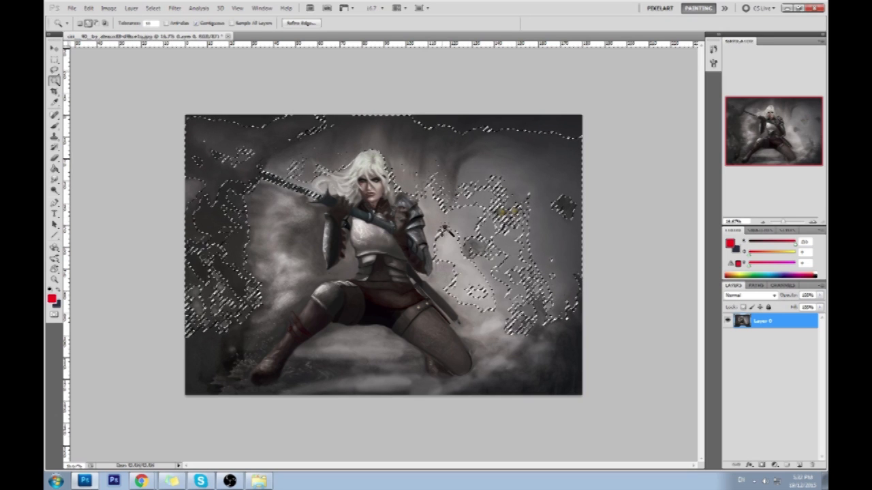
click(467, 339)
click(321, 356)
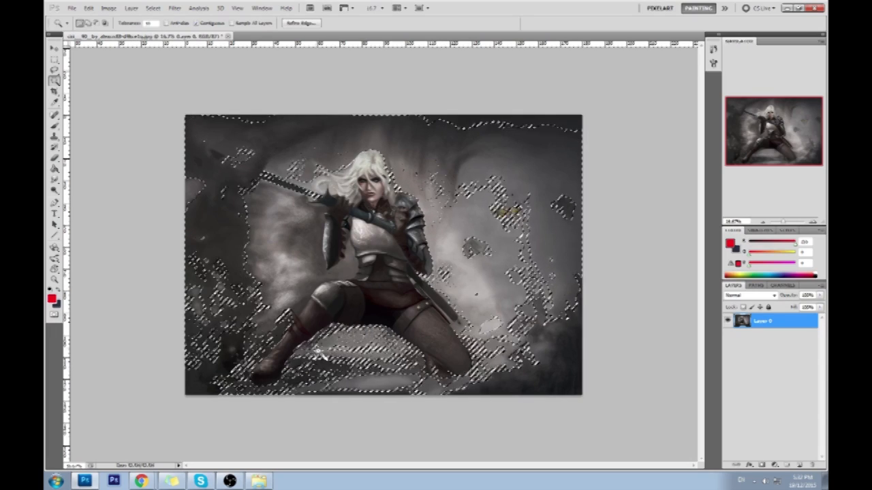
click(326, 277)
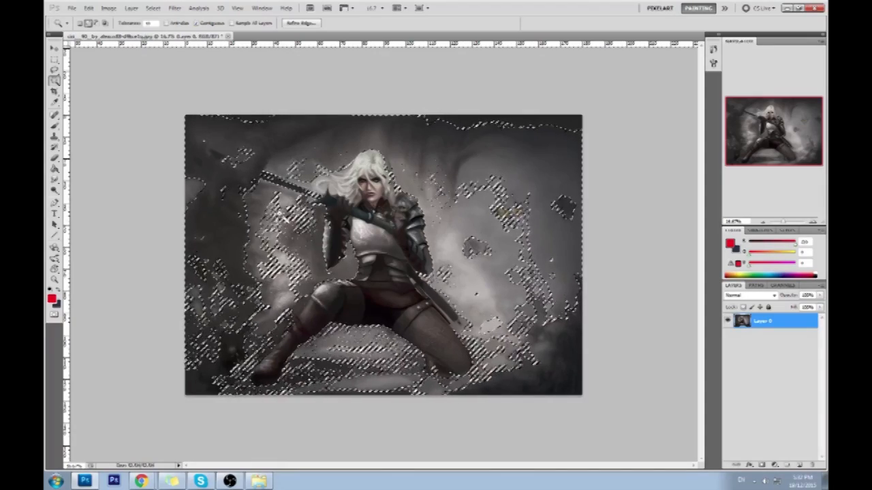
shift+click(275, 293)
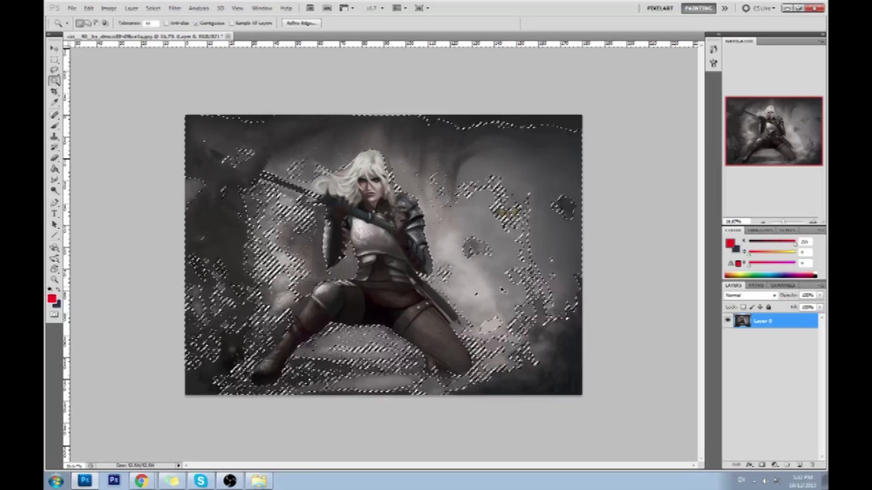
Lighten the selected background with Hue/Saturation, setting Lightness to about +29
key(ctrl+d)
key(ctrl+u)
drag(714, 346, 726, 346)
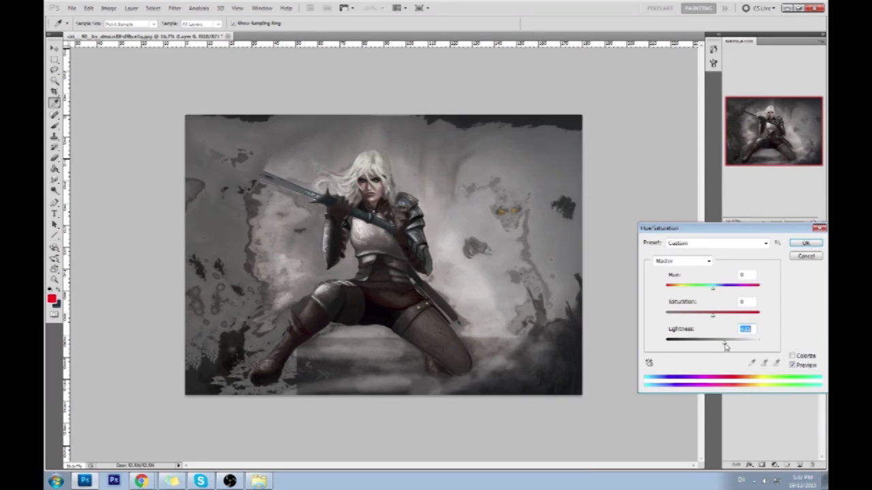
drag(725, 346, 727, 346)
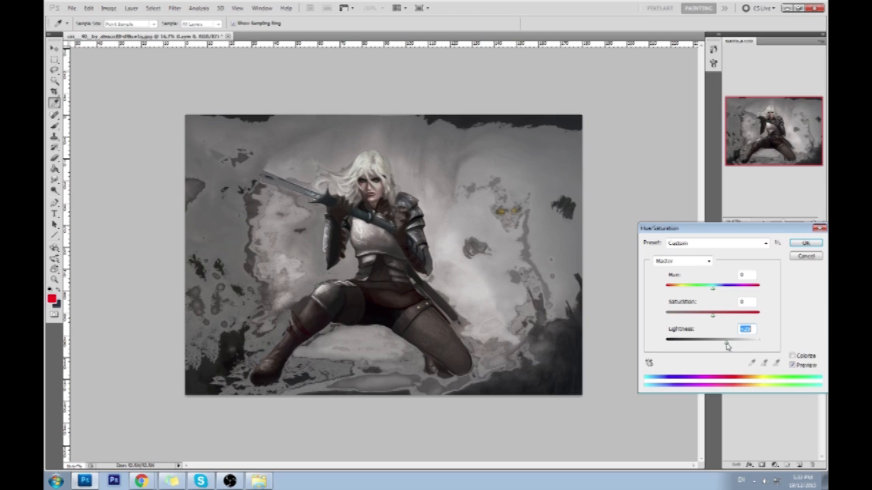
click(805, 243)
key(w)
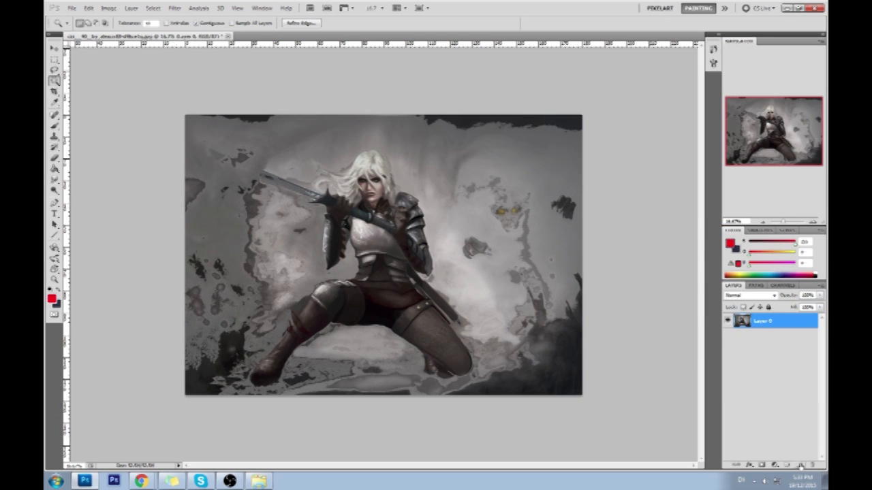
Try painting soft full-opacity grey mist, sampled from the background, over the woman's lower legs on new layers, and undo it
click(801, 464)
key(b)
right_click(386, 219)
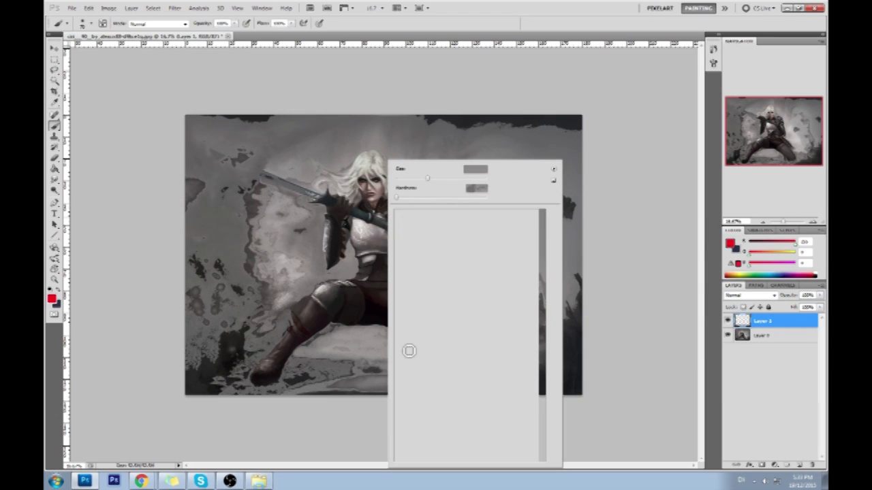
click(658, 304)
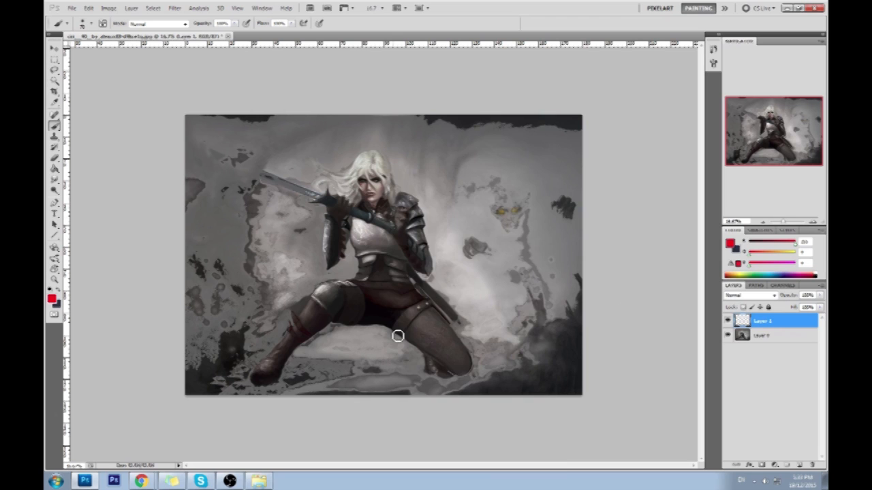
alt+click(373, 350)
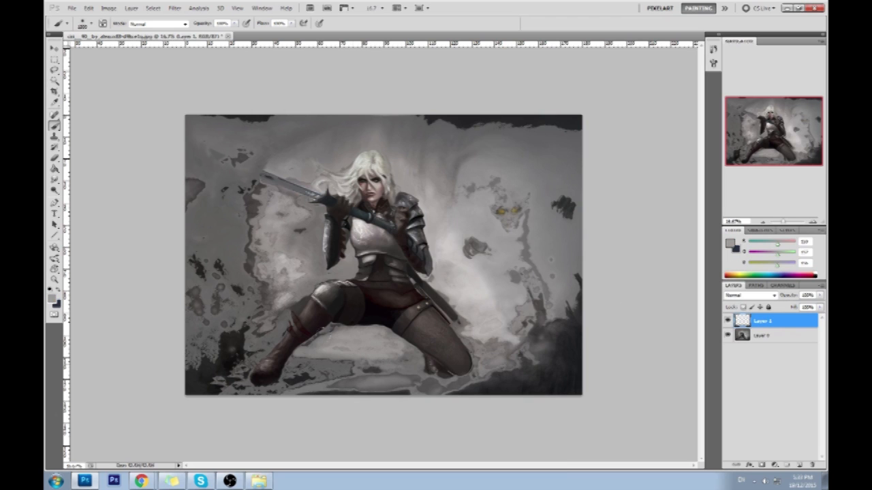
drag(354, 368, 272, 344)
key(m)
click(787, 465)
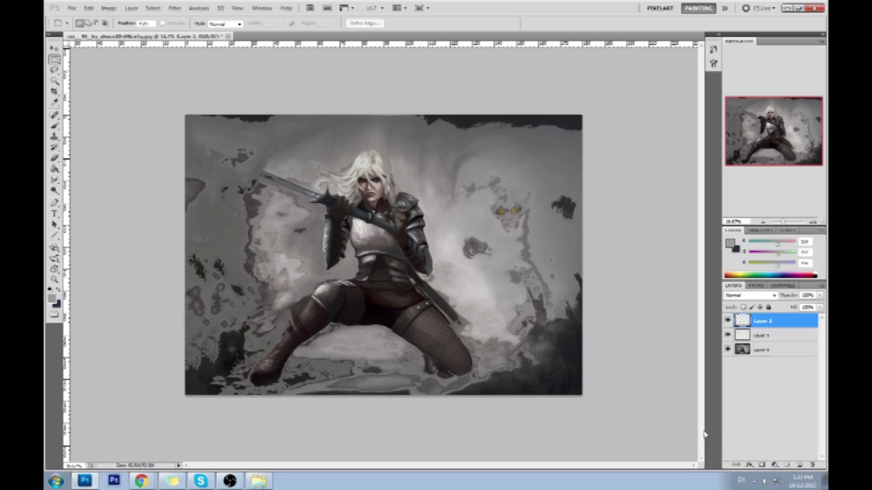
key(b)
drag(375, 371, 194, 286)
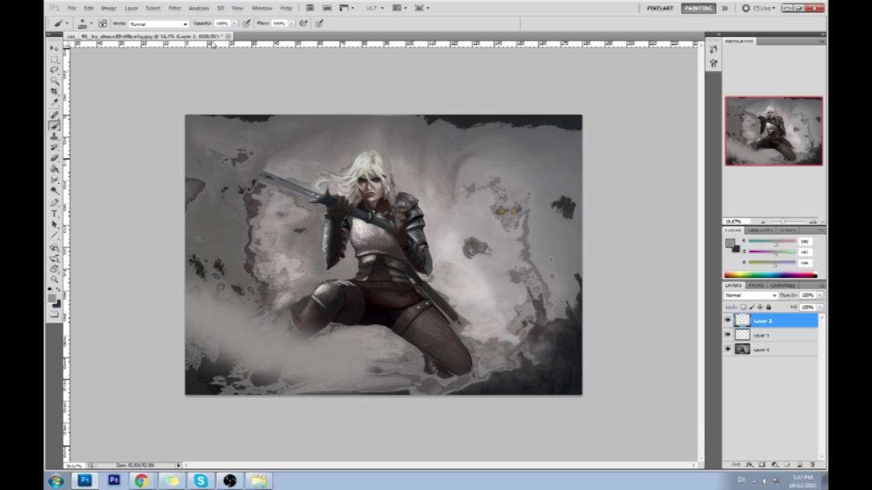
key(ctrl+z)
Lower the brush opacity and paint faint grey mist over the woman's lower legs and the ground on both sides
drag(233, 25, 197, 32)
mouse_move(313, 367)
mouse_down()
mouse_move(204, 341)
mouse_move(340, 371)
mouse_move(198, 293)
mouse_up()
mouse_move(368, 385)
mouse_down()
mouse_move(504, 361)
mouse_move(371, 390)
mouse_up()
mouse_move(439, 347)
mouse_down()
mouse_move(562, 211)
mouse_move(572, 371)
mouse_up()
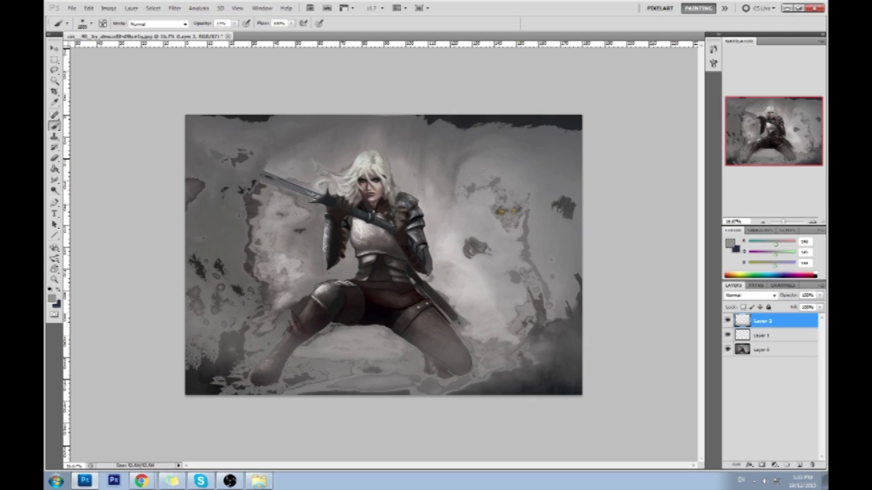
Flatten the image and brighten the goblin's yellow eyes with the Dodge tool set to Highlights
drag(54, 189, 82, 190)
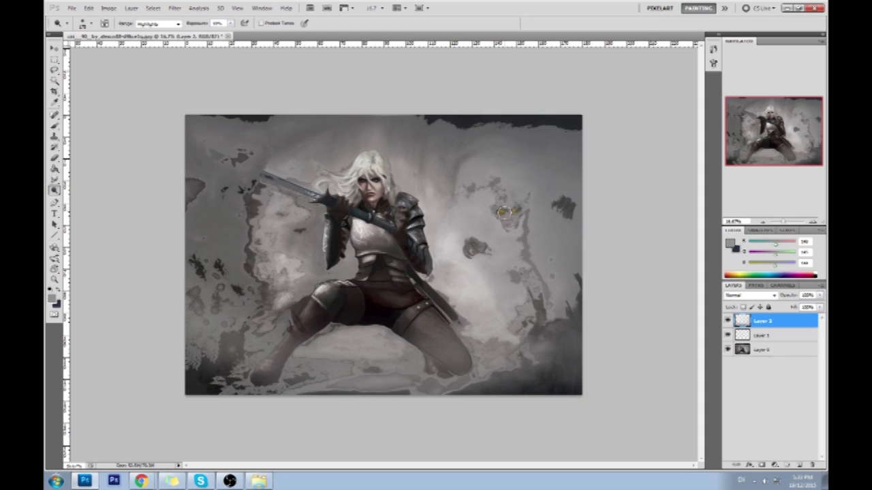
right_click(780, 338)
click(783, 334)
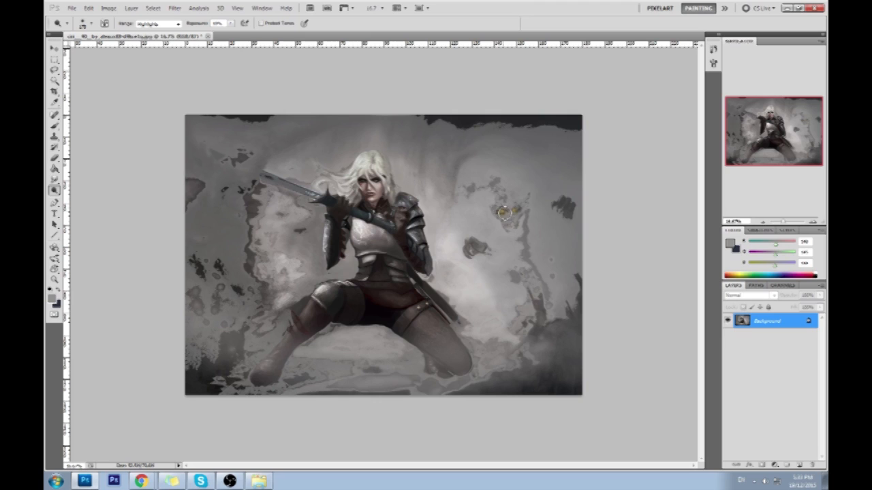
mouse_move(503, 213)
mouse_down()
mouse_move(518, 212)
mouse_move(501, 202)
mouse_up()
Try covering the dark patches along the painting's upper edge with full-opacity sampled grey, and undo the strokes
key(b)
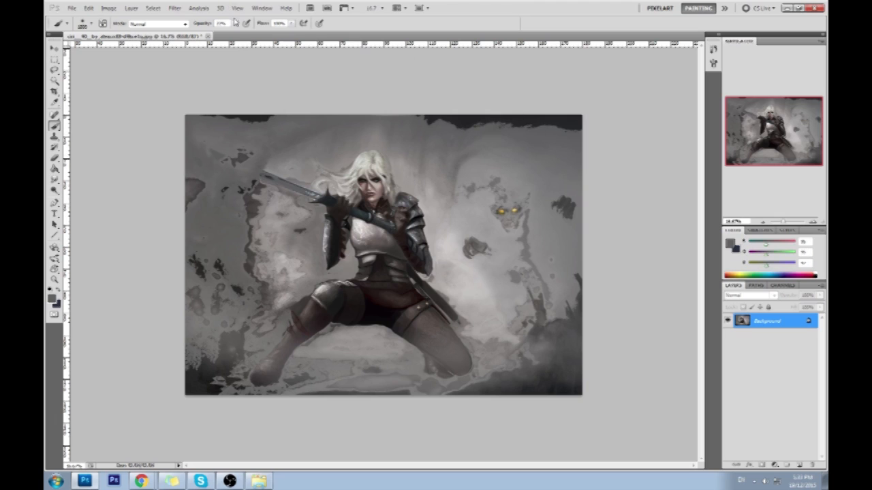
drag(424, 122, 580, 123)
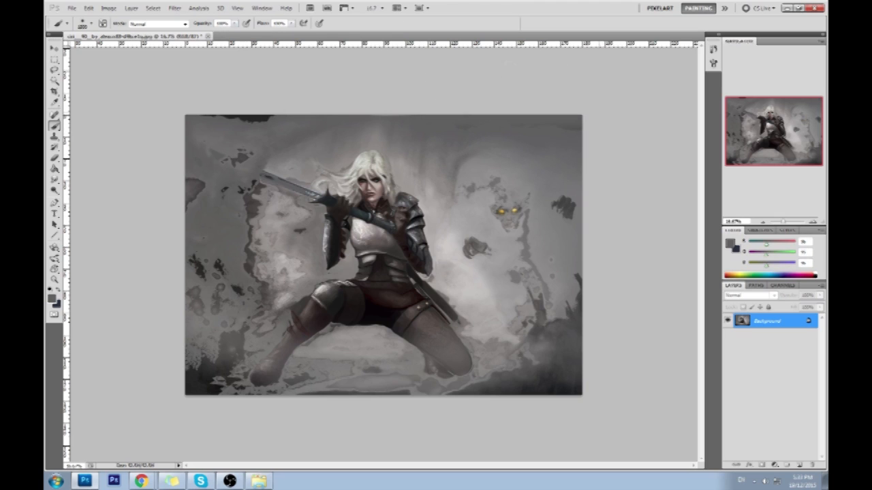
drag(281, 118, 202, 116)
alt+click(449, 374)
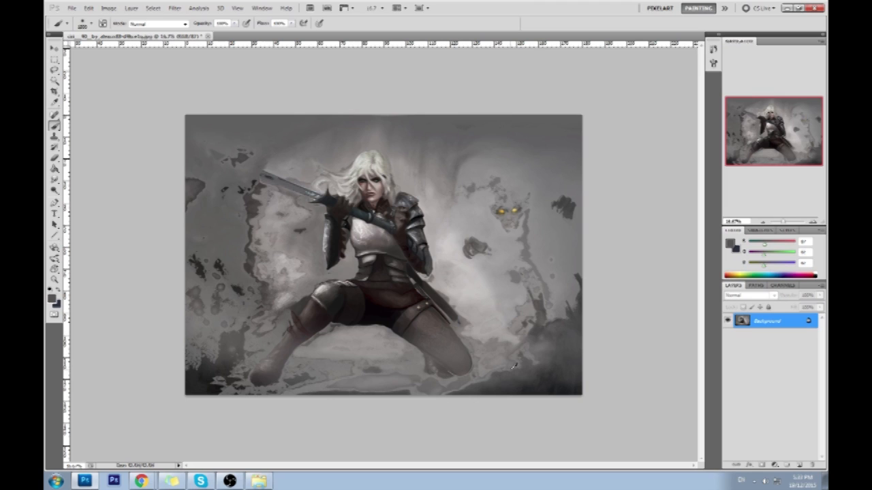
key(ctrl+alt+z)
key(ctrl+alt+z)
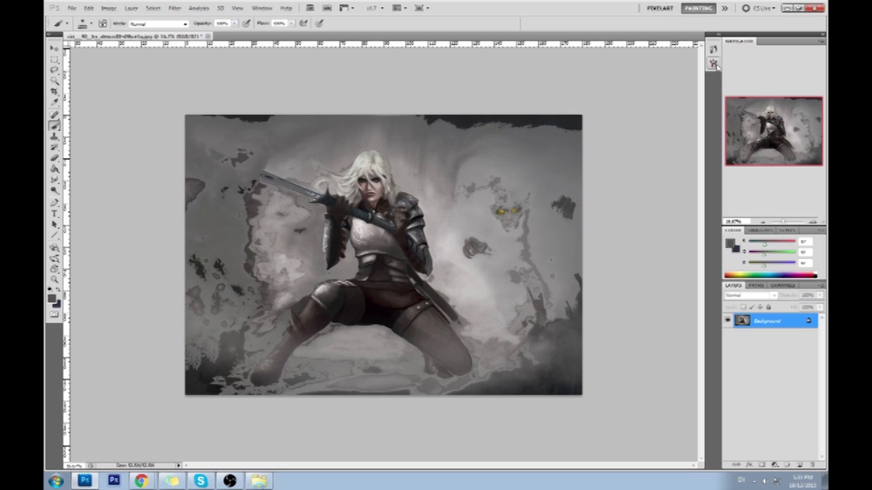
Revert the painting through its history to the Brush Tool state just before the Magic Wand background selections
click(713, 49)
click(616, 88)
drag(701, 294, 705, 241)
click(590, 270)
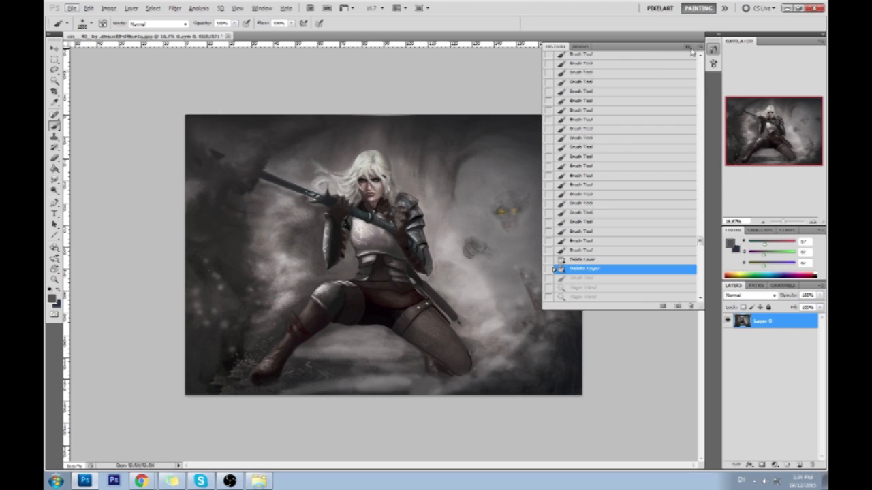
click(592, 279)
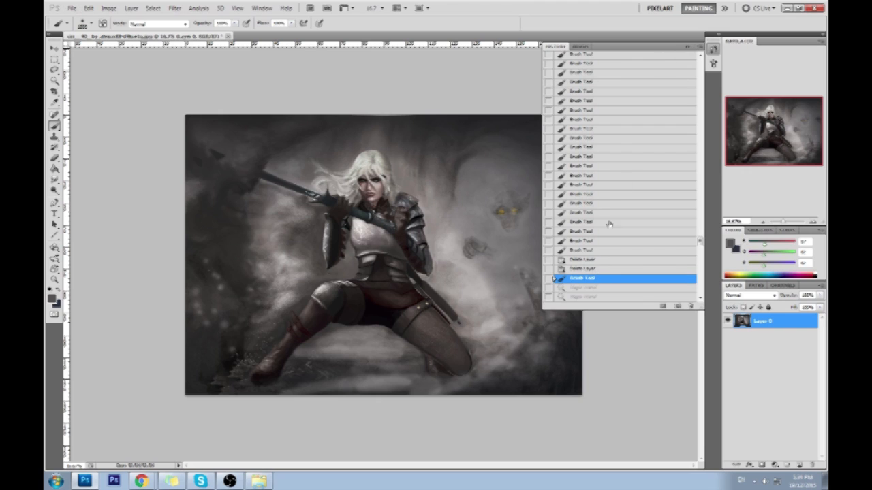
click(693, 50)
key(m)
right_click(460, 177)
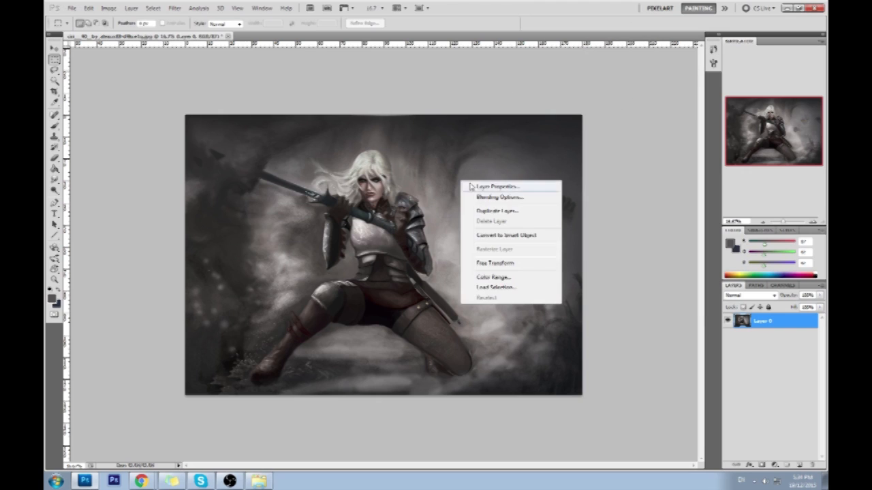
click(645, 288)
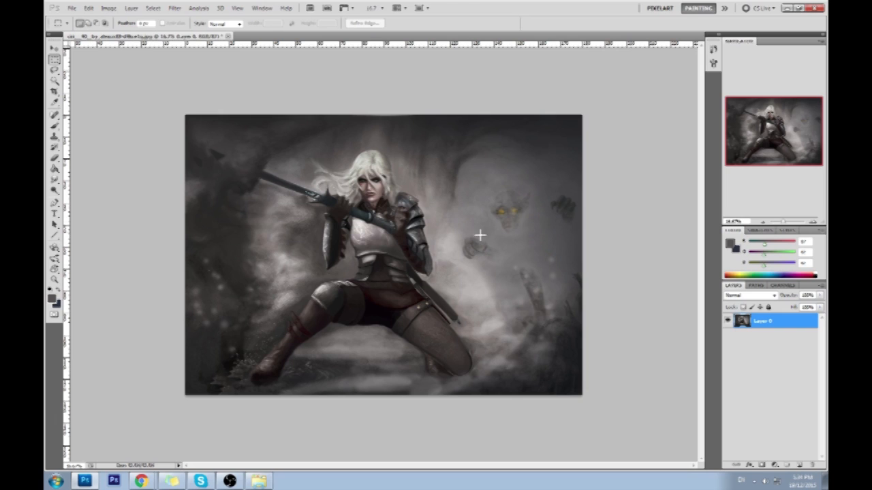
Paint a soft dark vignette, using a sampled near-black, over the background on both sides of the woman and across the goblin
key(b)
alt+click(460, 127)
mouse_move(443, 164)
mouse_down()
mouse_move(545, 286)
mouse_move(572, 259)
mouse_move(518, 156)
mouse_move(572, 205)
mouse_up()
mouse_move(320, 126)
mouse_down()
mouse_move(252, 245)
mouse_move(197, 198)
mouse_move(238, 137)
mouse_up()
click(54, 191)
click(89, 189)
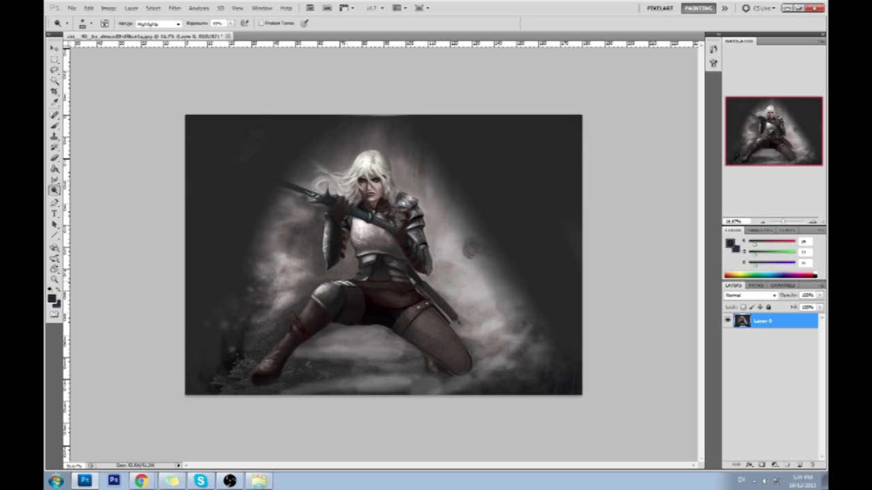
Try darkening the woman's torso with a soft near-black stroke, and undo it together with the dark vignette
key(b)
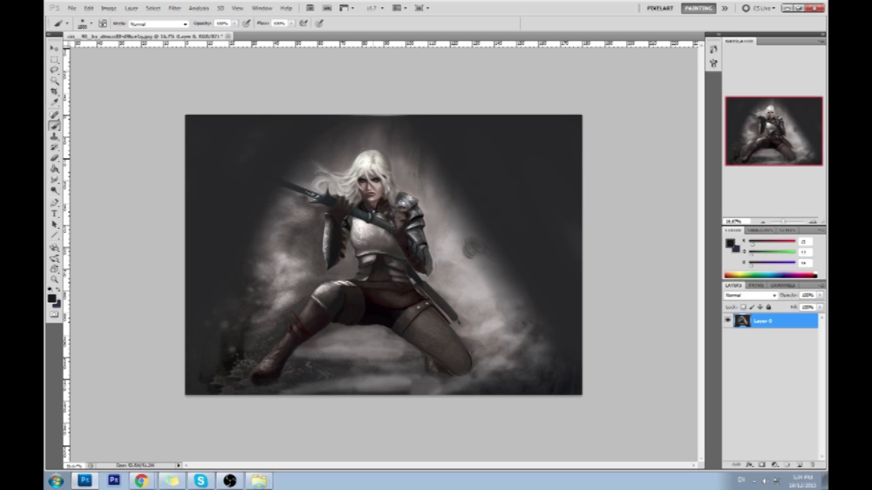
drag(374, 235, 357, 276)
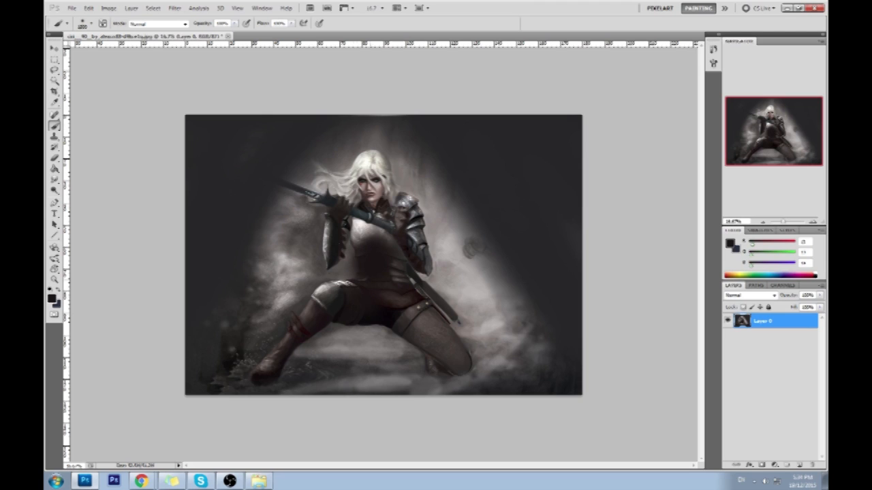
key(ctrl+z)
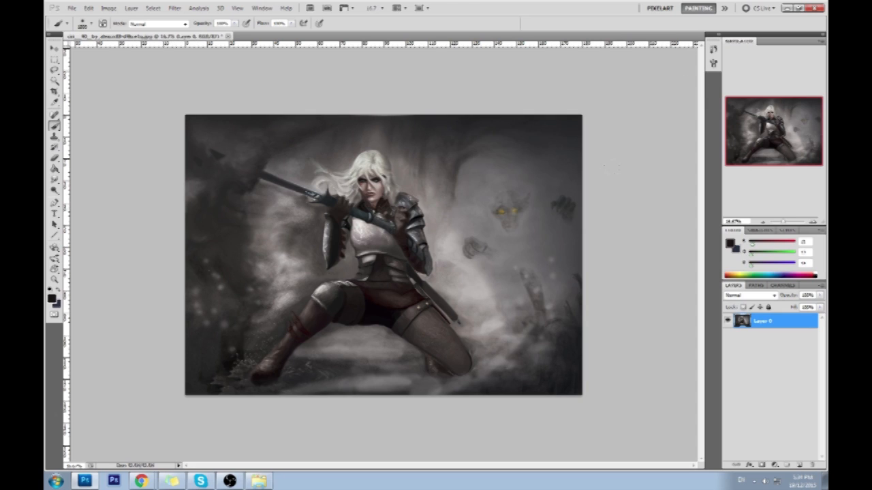
Select the whole painting and sharpen it with the Unsharp Mask filter at its current settings
key(ctrl+a)
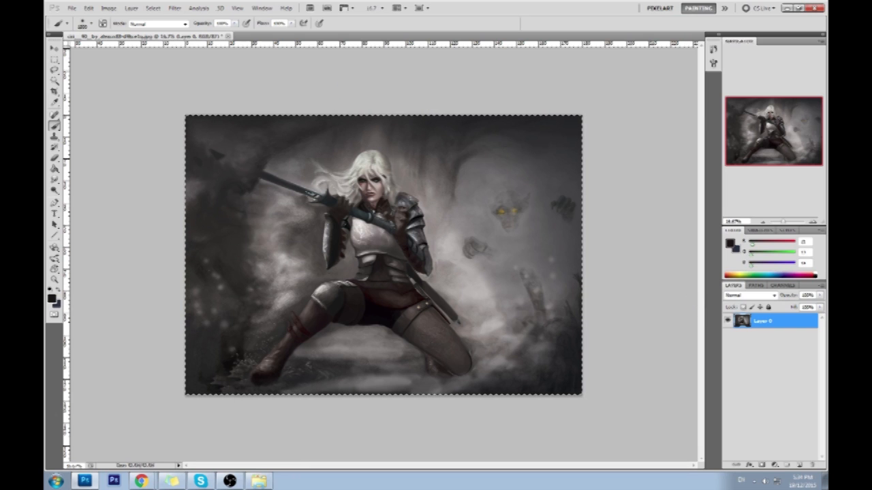
click(176, 10)
mouse_move(184, 146)
click(133, 182)
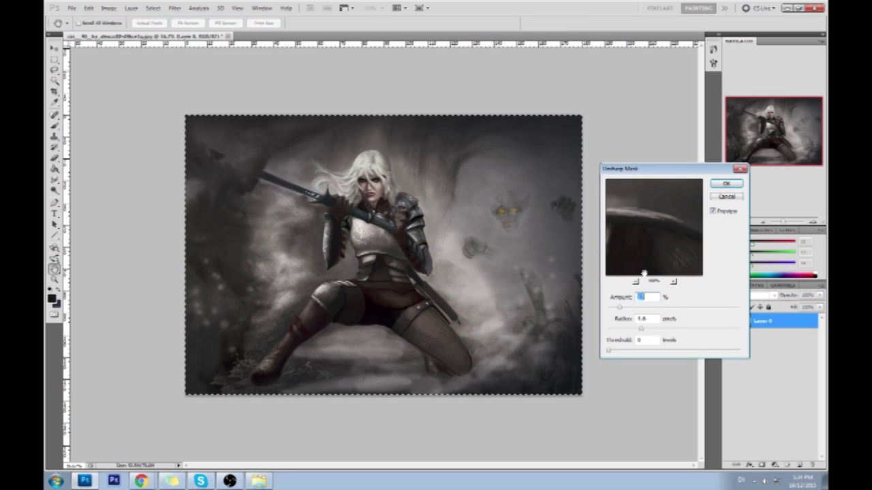
click(727, 183)
key(b)
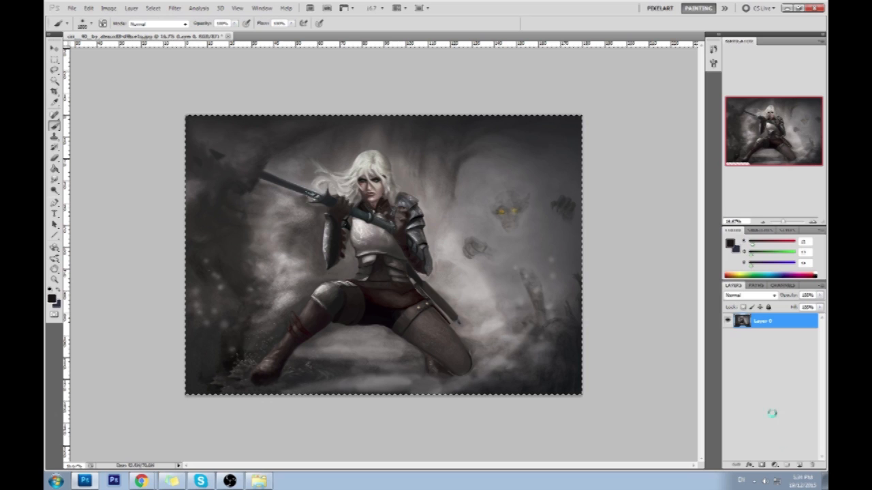
Circle the two light mist areas beside the woman's arm and knee and her kneeling thigh in red on a new layer
click(799, 465)
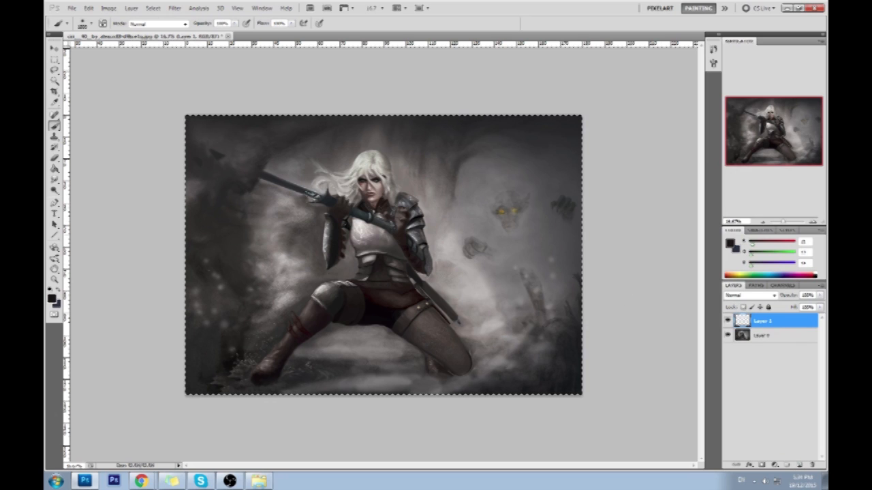
click(729, 243)
click(709, 158)
click(808, 154)
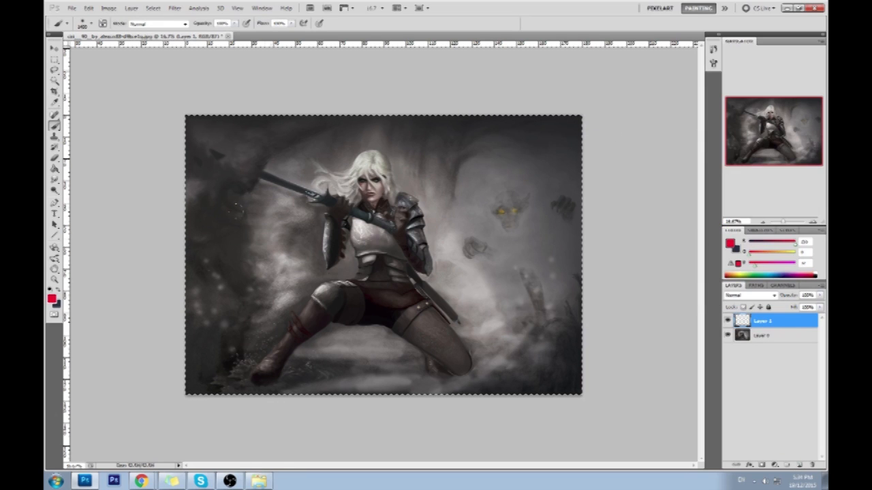
mouse_move(284, 318)
mouse_down()
mouse_move(303, 290)
mouse_move(294, 312)
mouse_up()
drag(258, 204, 317, 239)
drag(449, 358, 417, 314)
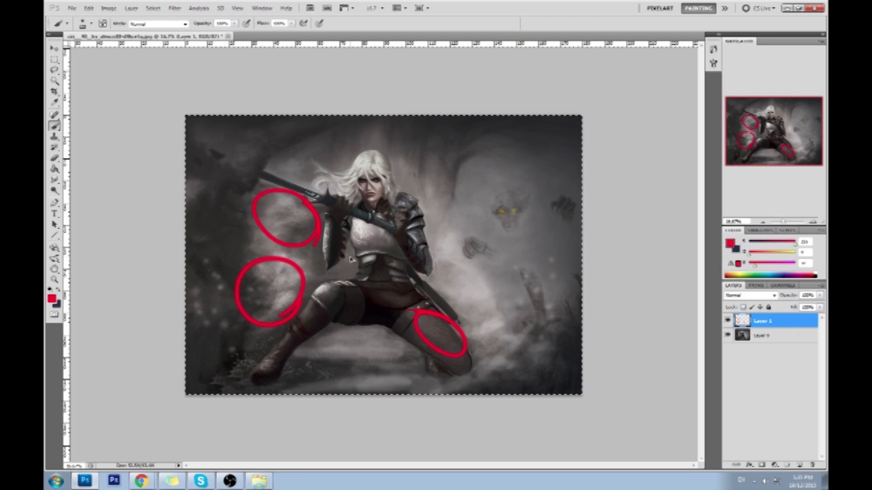
Undo the red circles and merge the empty annotation layer down into the painting
key(ctrl+alt+z)
key(ctrl+alt+z)
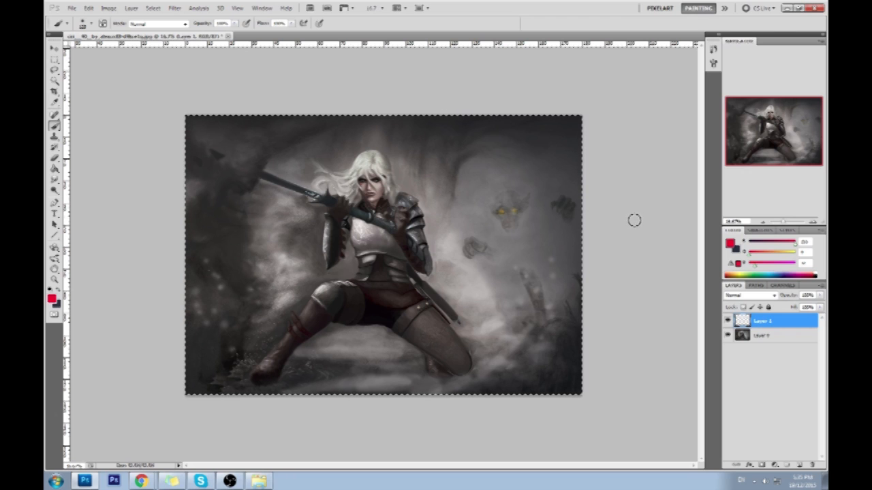
right_click(762, 325)
click(773, 300)
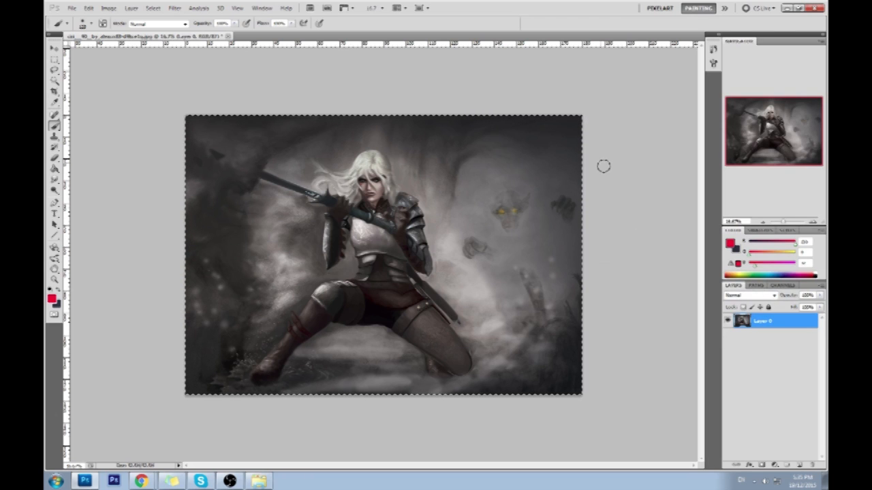
Restore the original image from the history snapshot and paste the corrected painting over it as a new layer
click(713, 49)
drag(695, 290, 699, 65)
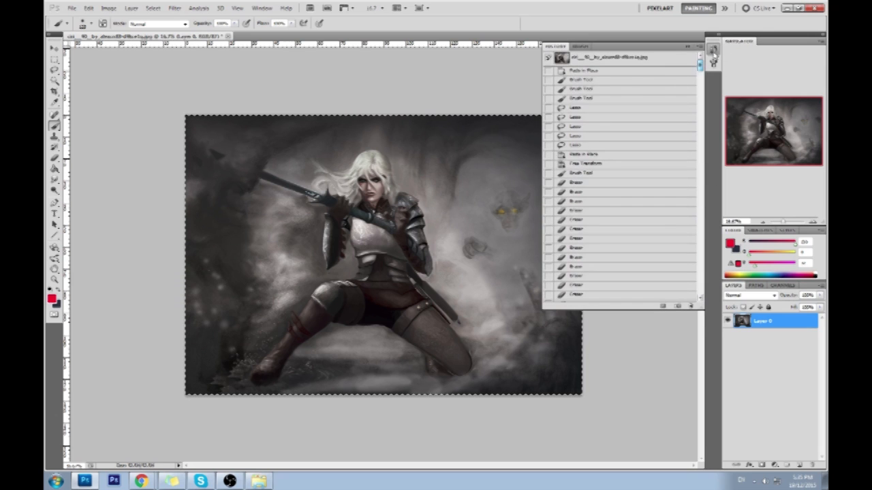
click(668, 58)
key(ctrl+v)
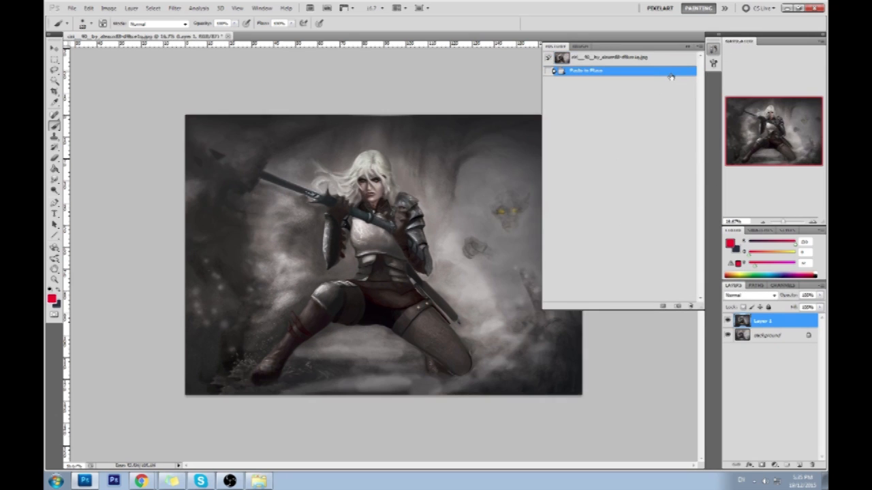
click(688, 45)
Compare the original with the corrected painting by hiding the pasted layer and showing it again
click(728, 320)
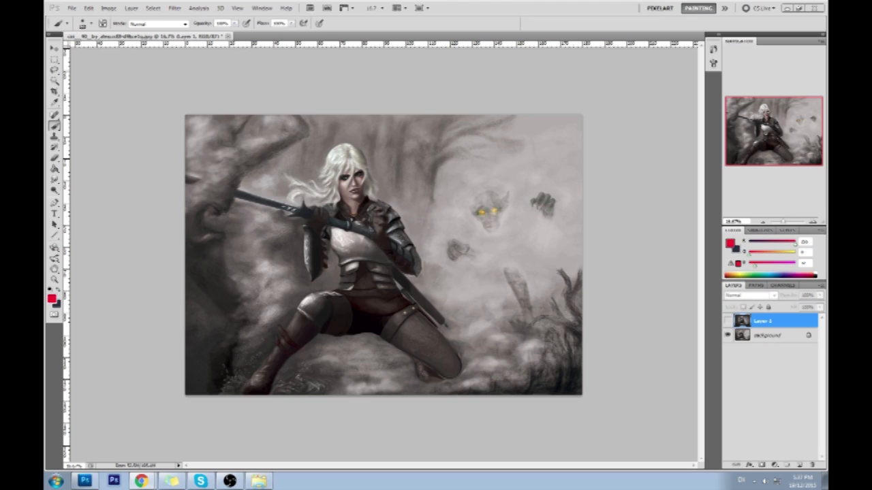
click(728, 320)
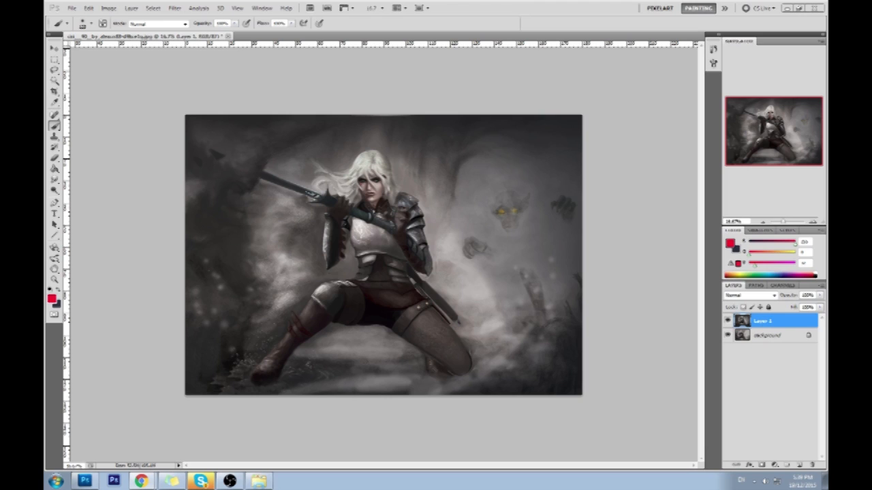
Switch between the painting and Chrome to view the DeviantArt portrait of the woman in the purple shawl
click(141, 481)
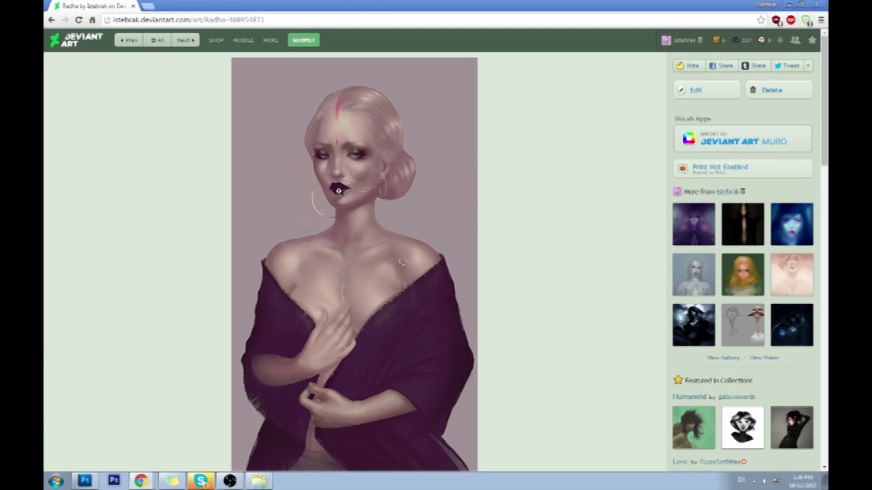
key(alt+Tab)
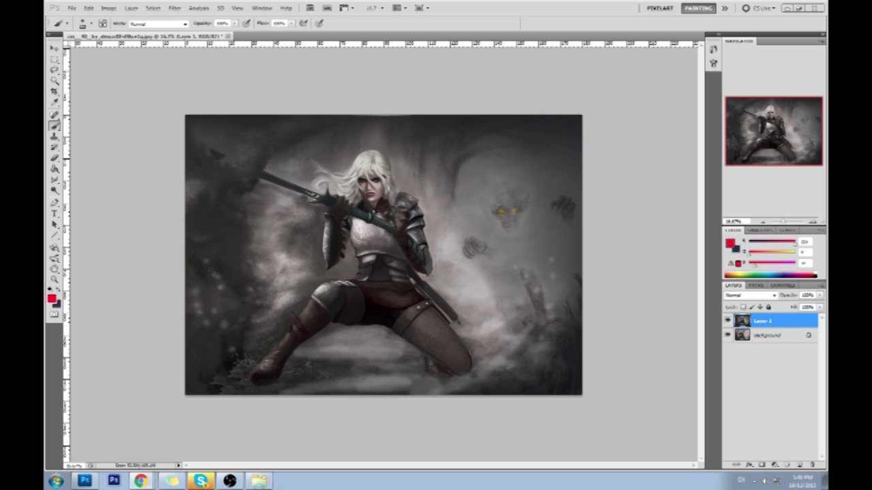
key(alt+Tab)
double_click(499, 99)
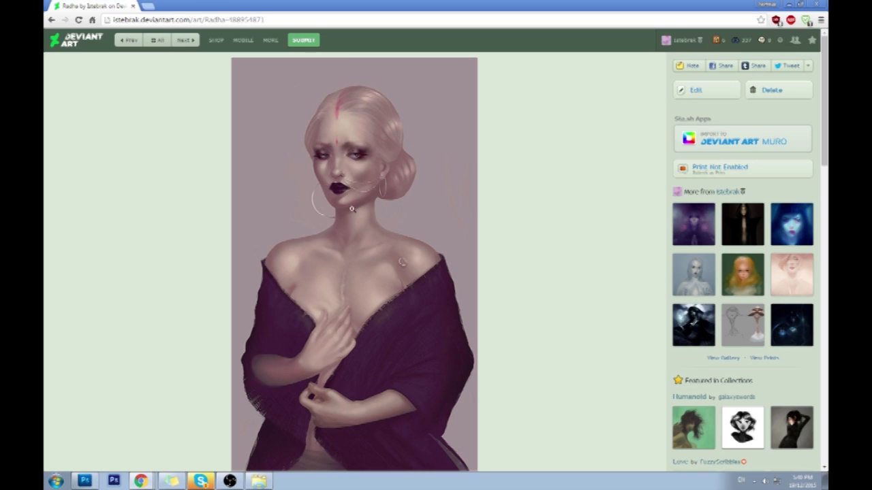
Look over the full DeviantArt portrait of the woman in the purple shawl and switch back to the swordswoman painting
scroll(424, 240, down, 5)
scroll(415, 313, up, 5)
key(alt+Tab)
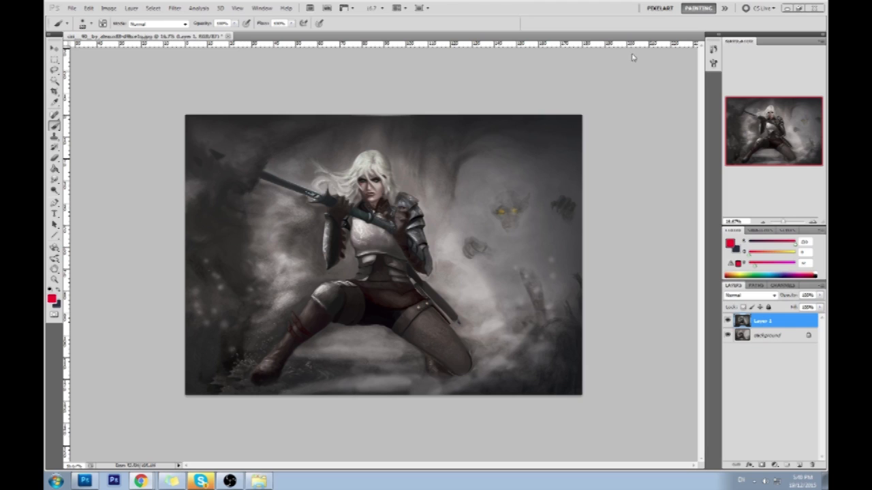
key(alt+Tab)
double_click(446, 52)
Compare the corrected swordswoman with the original by hiding the pasted layer and showing it again
click(728, 320)
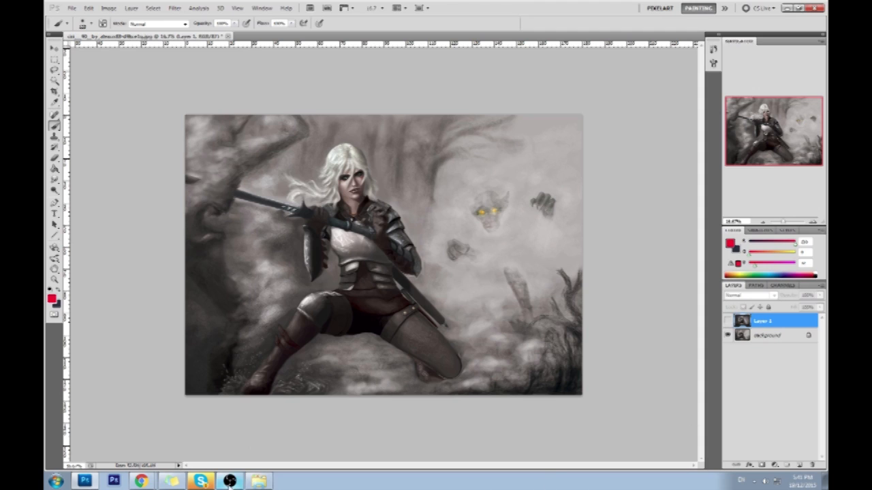
click(202, 481)
click(728, 321)
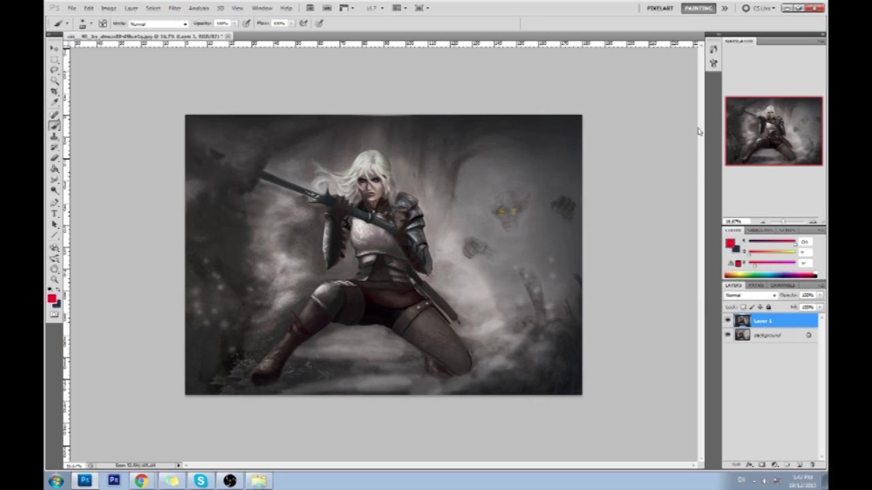
key(ctrl+plus)
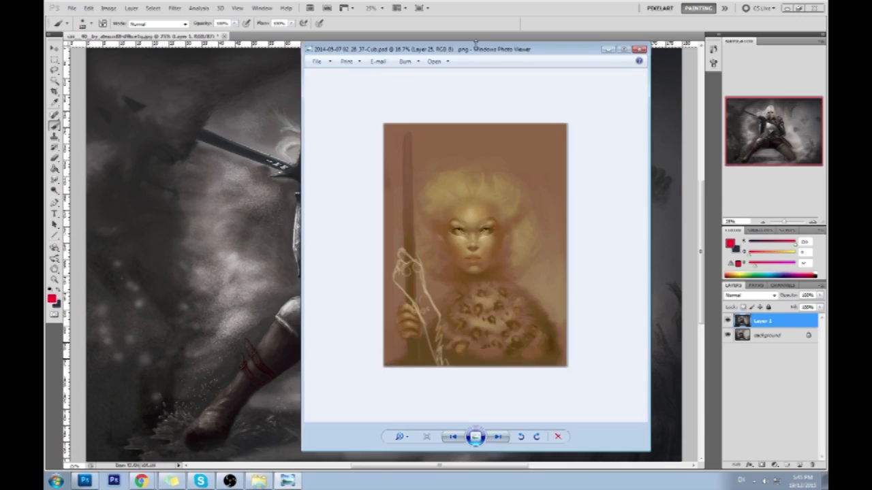
Examine the portrait of the blonde figure in leopard fur enlarged in Windows Photo Viewer, including the sketched hand
double_click(484, 48)
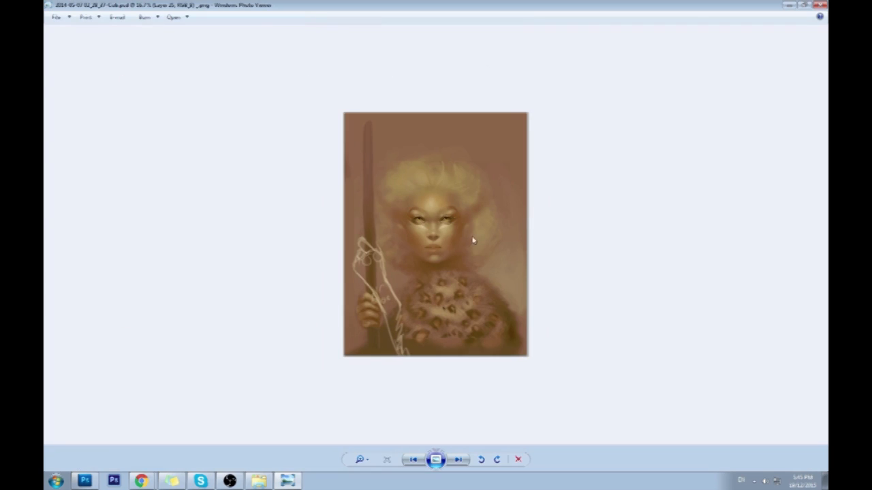
scroll(474, 240, up, 3)
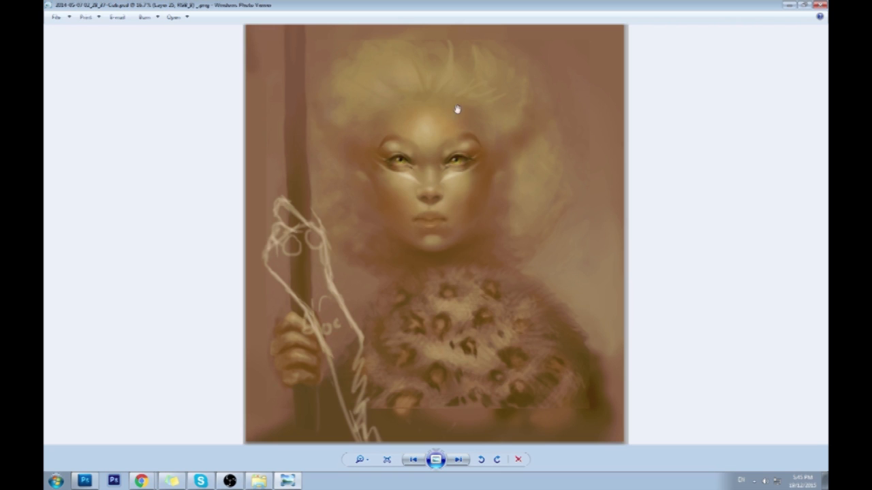
scroll(448, 185, down, 2)
scroll(492, 273, up, 1)
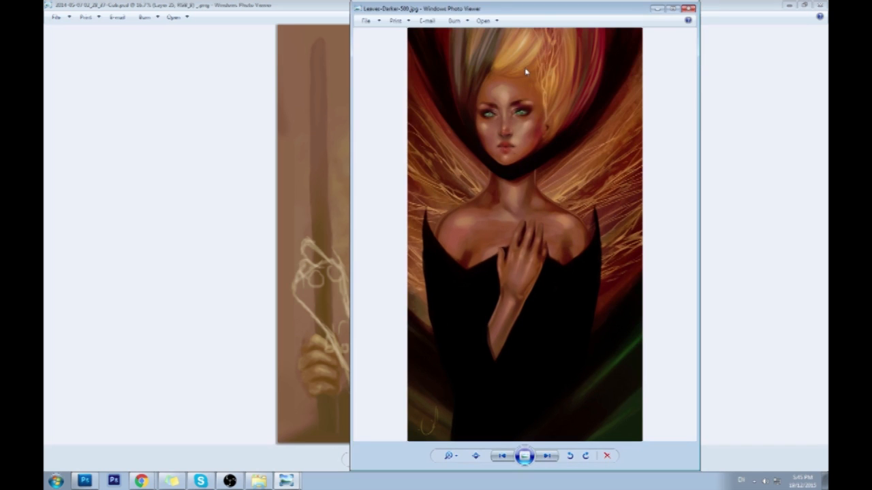
Examine the portrait of the green-eyed woman in black up close and as a whole in a maximized viewer
click(672, 9)
scroll(496, 161, up, 2)
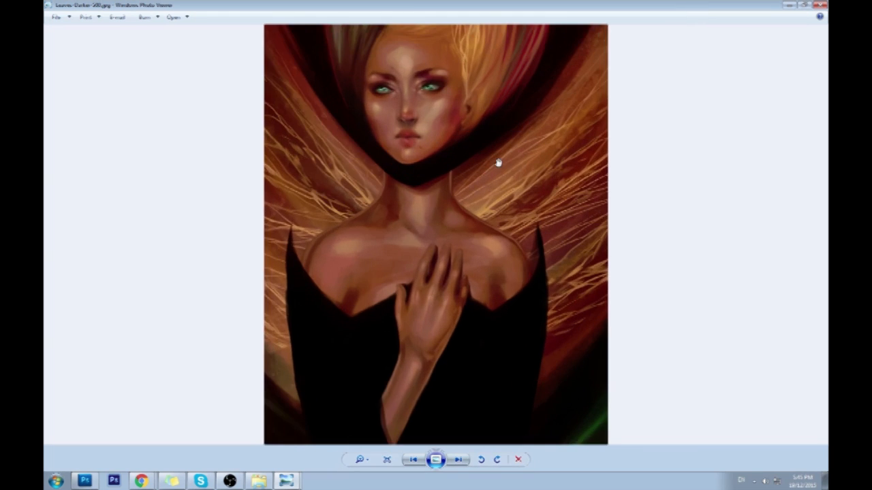
scroll(496, 161, down, 2)
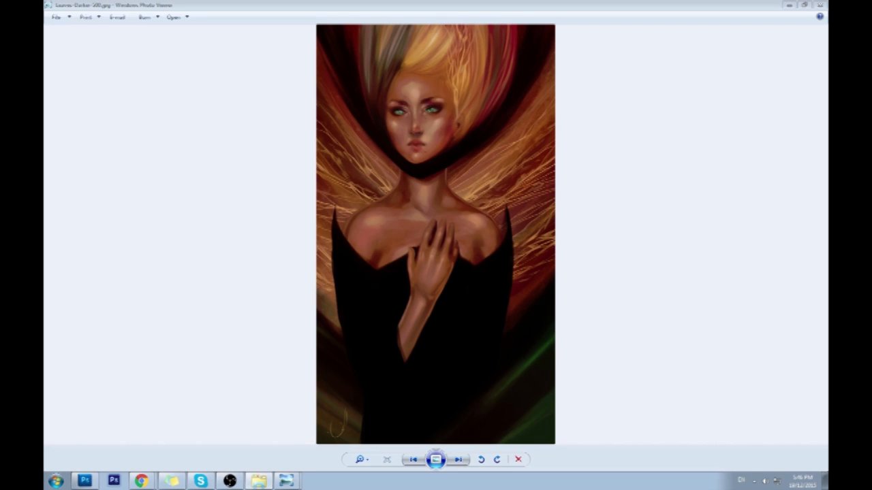
Switch back to Photoshop and flatten the corrected layer into the swordswoman painting's background
click(94, 483)
right_click(783, 321)
click(783, 322)
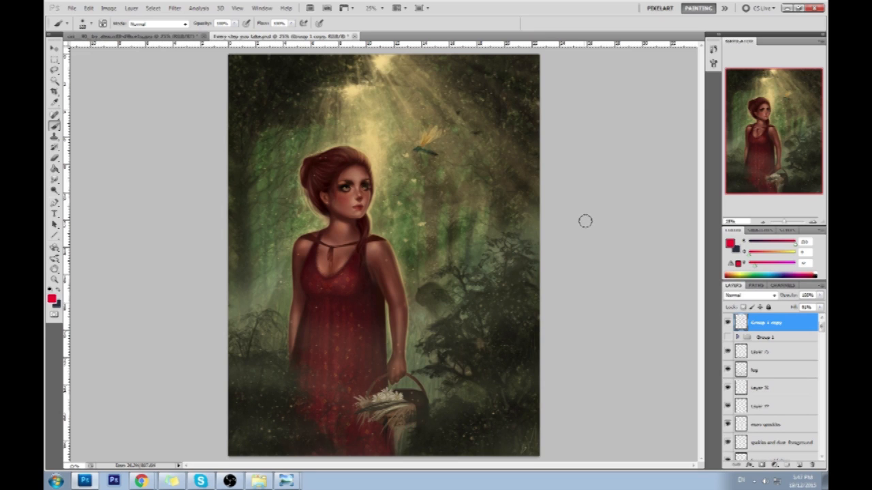
Draw red gesture lines down the arms and body of the woman in the red dress, with loops at both hands
mouse_move(368, 204)
mouse_down()
mouse_move(339, 146)
mouse_move(330, 221)
mouse_move(337, 229)
mouse_move(324, 231)
mouse_move(363, 238)
mouse_move(419, 319)
mouse_move(412, 389)
mouse_up()
key(ctrl+z)
mouse_move(303, 241)
mouse_down()
mouse_move(301, 337)
mouse_move(272, 371)
mouse_up()
mouse_move(327, 235)
mouse_down()
mouse_move(340, 269)
mouse_move(339, 469)
mouse_up()
mouse_move(284, 365)
mouse_down()
mouse_move(274, 383)
mouse_move(279, 365)
mouse_up()
drag(394, 373, 412, 390)
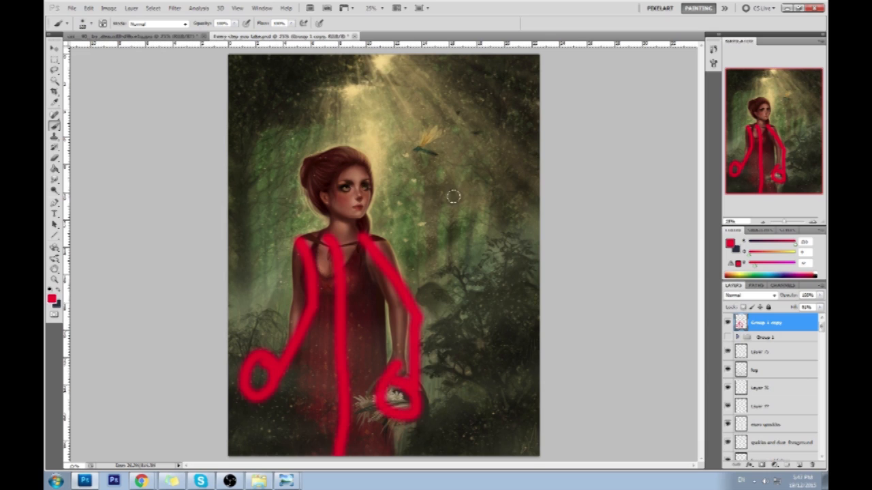
Draw sweeping red composition lines around the woman and across the forest background
mouse_move(358, 70)
mouse_down()
mouse_move(441, 175)
mouse_move(484, 335)
mouse_move(521, 423)
mouse_up()
mouse_move(530, 387)
mouse_down()
mouse_move(453, 64)
mouse_move(232, 172)
mouse_up()
mouse_move(233, 60)
mouse_down()
mouse_move(512, 109)
mouse_move(483, 314)
mouse_move(249, 419)
mouse_move(270, 348)
mouse_move(406, 139)
mouse_move(356, 329)
mouse_move(391, 310)
mouse_up()
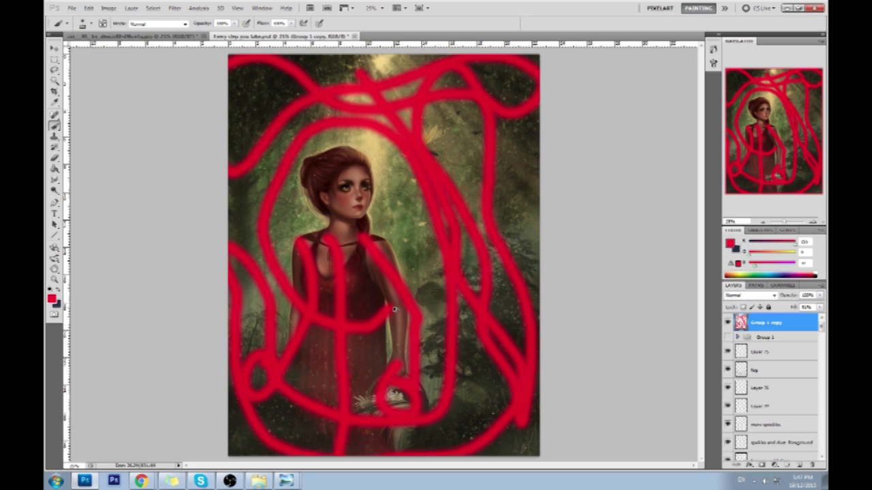
Undo all the red lines on the forest painting and close it without saving
key(ctrl+alt+z)
key(ctrl+alt+z)
key(ctrl+alt+z)
key(ctrl+alt+z)
key(ctrl+alt+z)
key(ctrl+alt+z)
key(ctrl+alt+z)
key(ctrl+alt+z)
key(ctrl+alt+z)
drag(332, 218, 361, 222)
key(ctrl+alt+z)
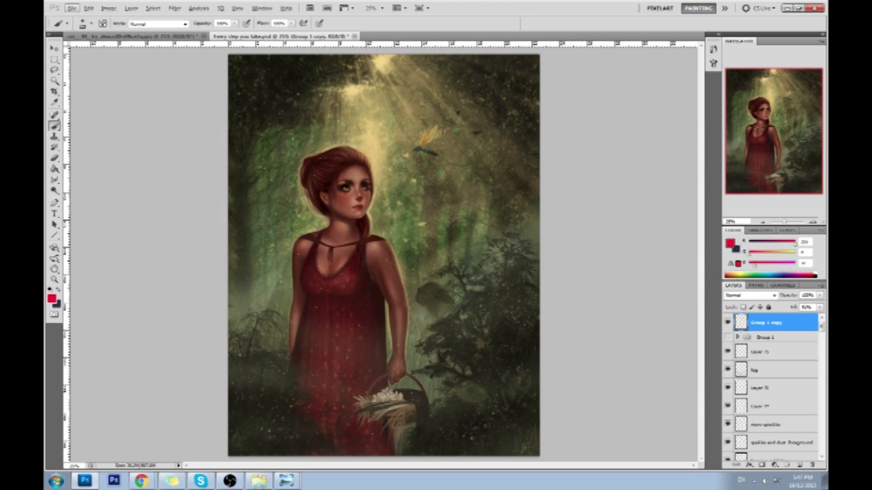
click(354, 36)
click(445, 186)
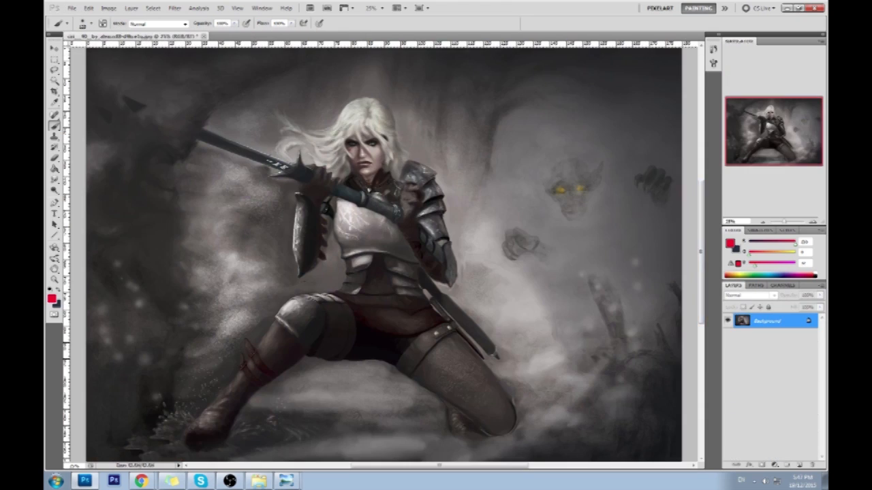
Bring up the purple mermaid painting and enlarge it for a closer look at the figure
key(alt+Tab)
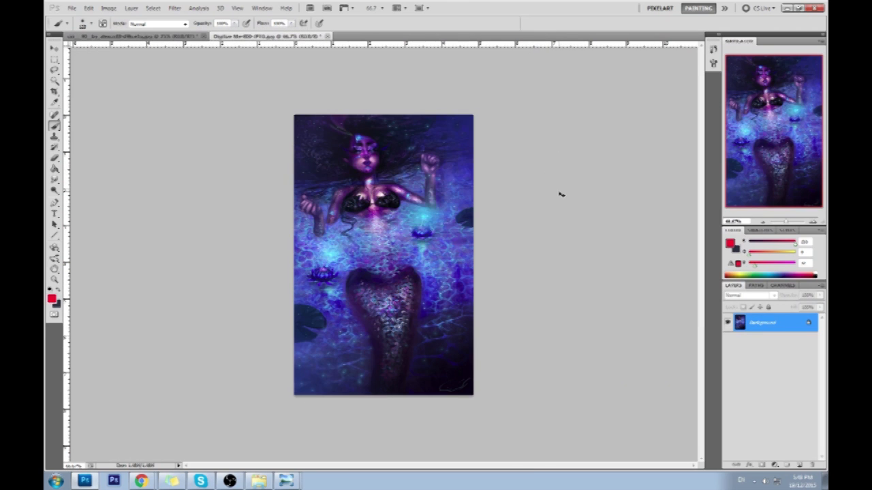
key(ctrl+plus)
scroll(383, 252, up, 3)
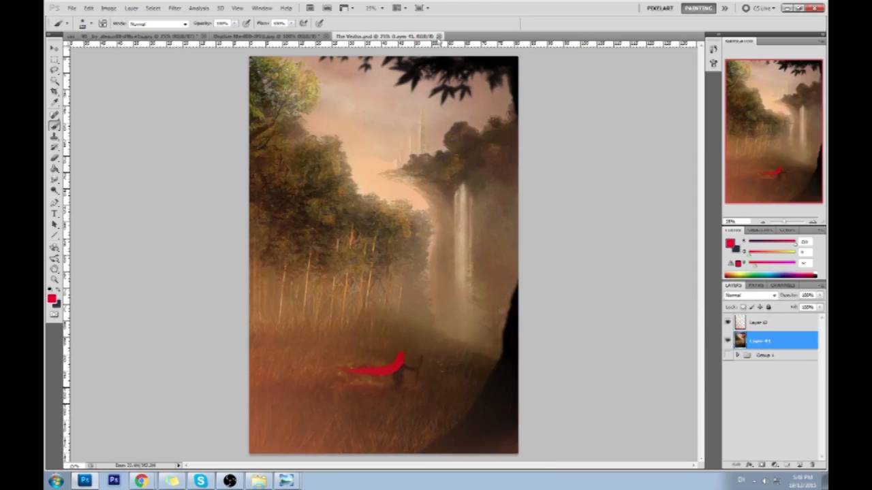
Close the waterfall landscape and the mermaid painting without saving changes
click(440, 36)
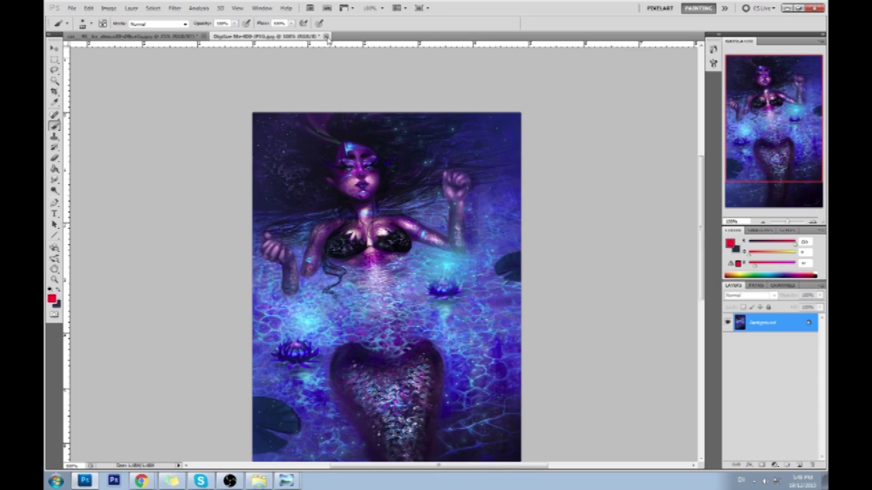
click(326, 37)
click(438, 185)
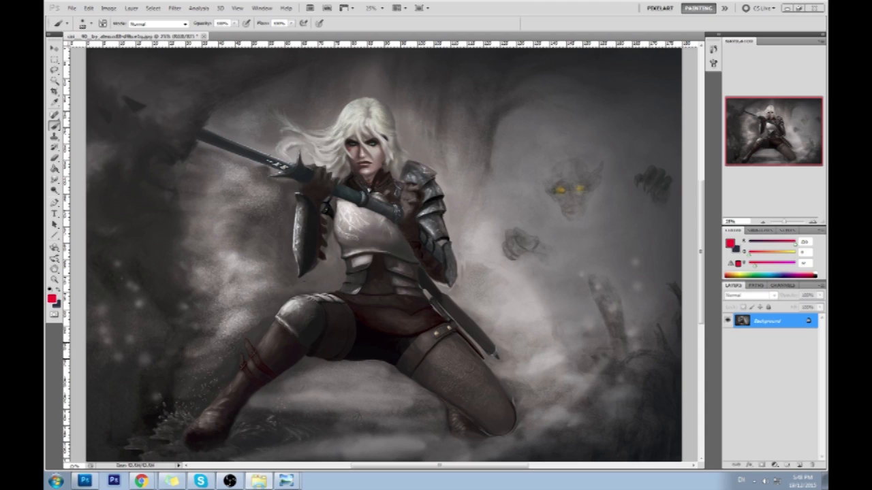
View the bed sketch, the leaf-crowned woman and the turquoise whale painting, closing each document after viewing
drag(803, 185, 557, 41)
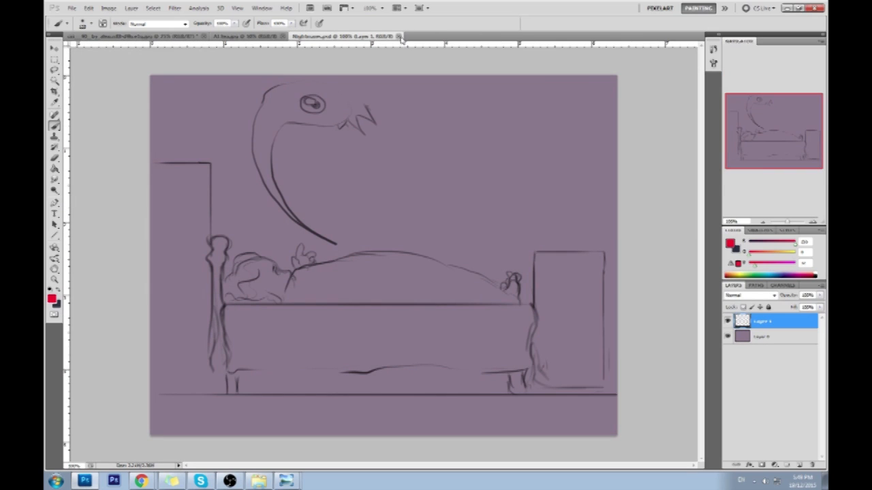
click(400, 36)
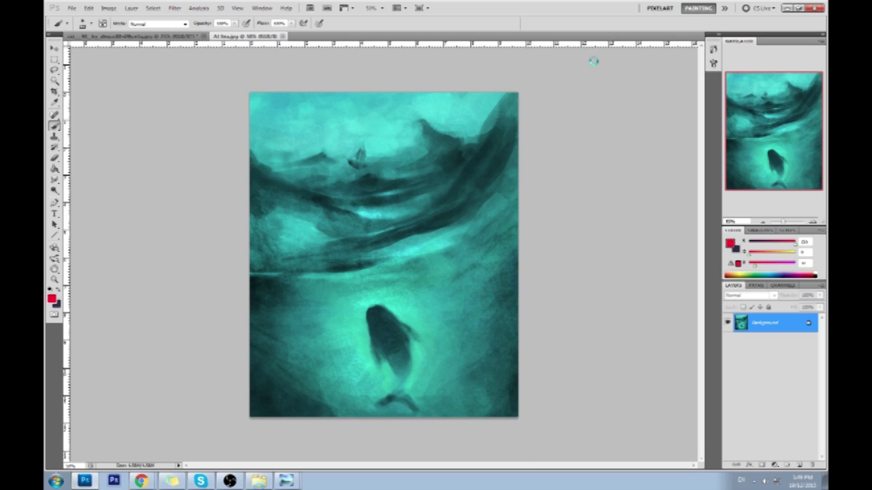
click(373, 35)
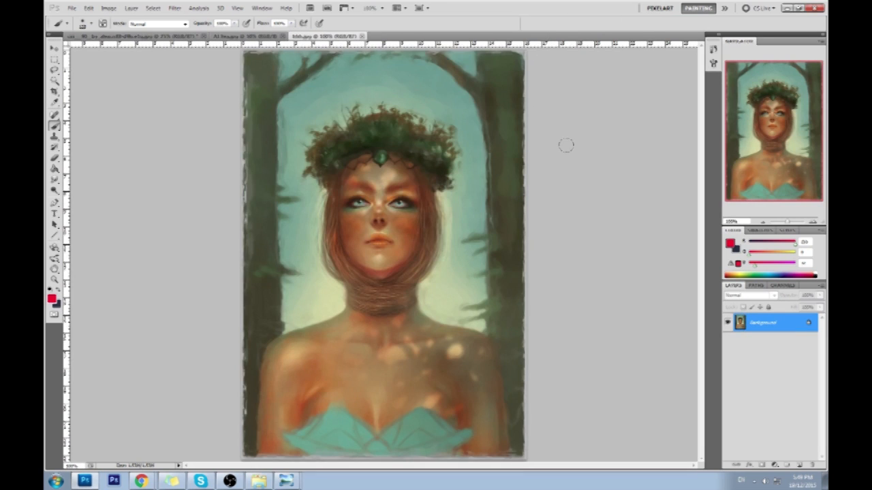
click(364, 37)
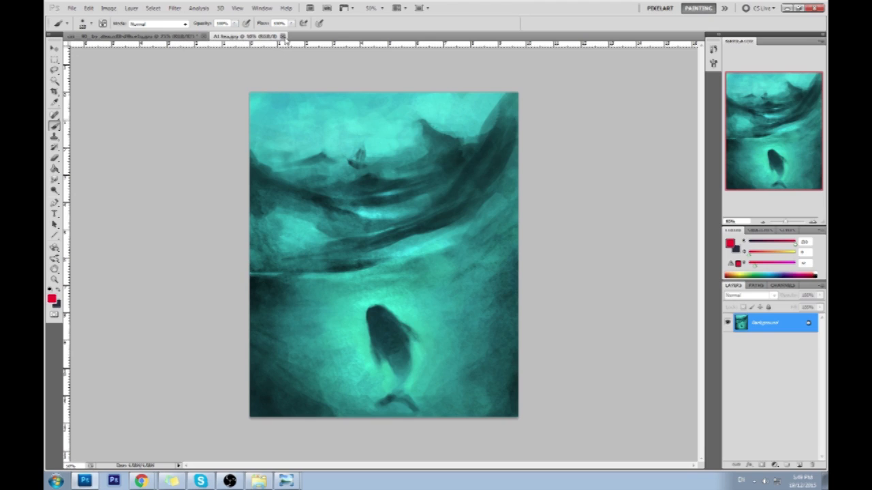
click(283, 35)
Close the swordswoman painting, saving its changes as a maximum-quality progressive JPEG
click(203, 36)
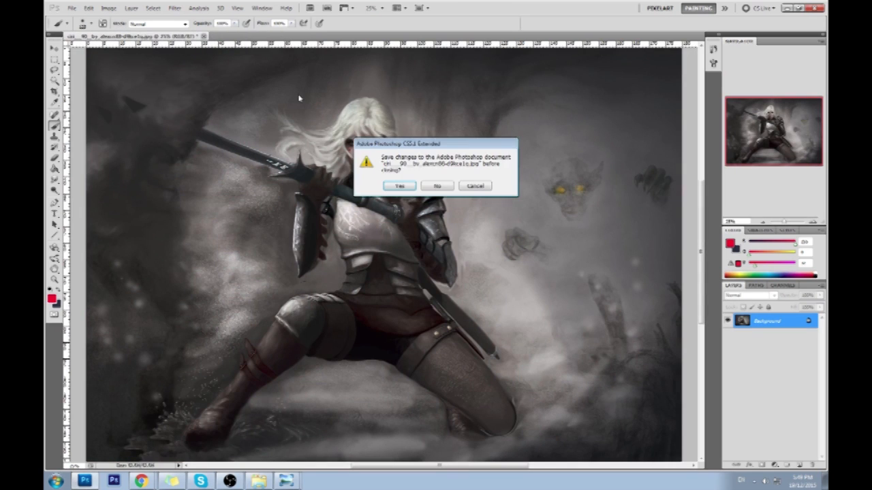
click(400, 186)
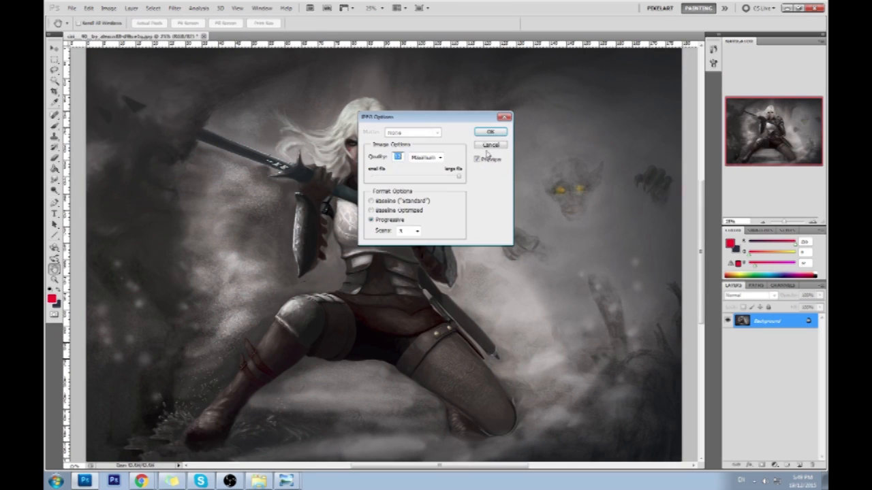
click(495, 132)
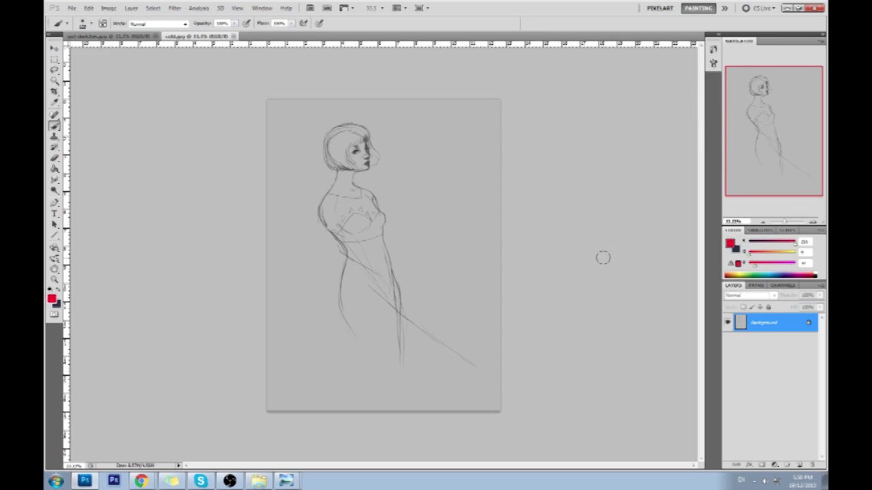
View the standing woman sketch enlarged and the spear huntress painting, and close the two contest entry documents
key(ctrl+plus)
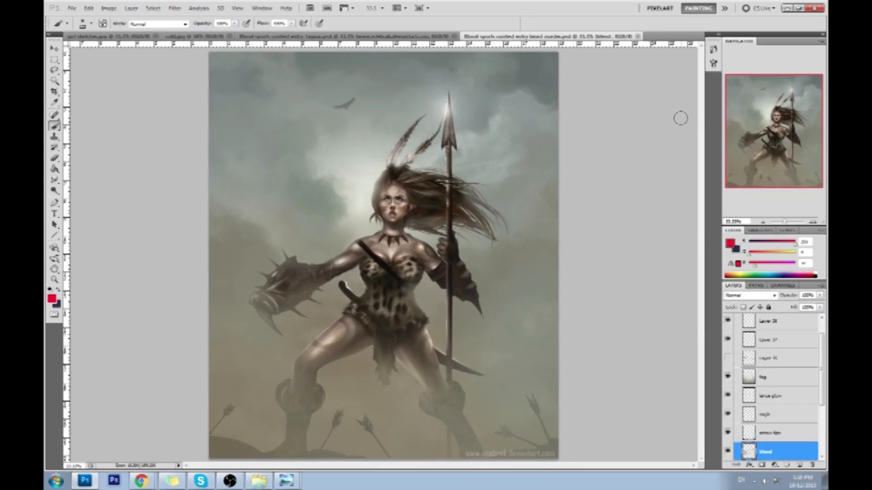
click(453, 36)
click(413, 36)
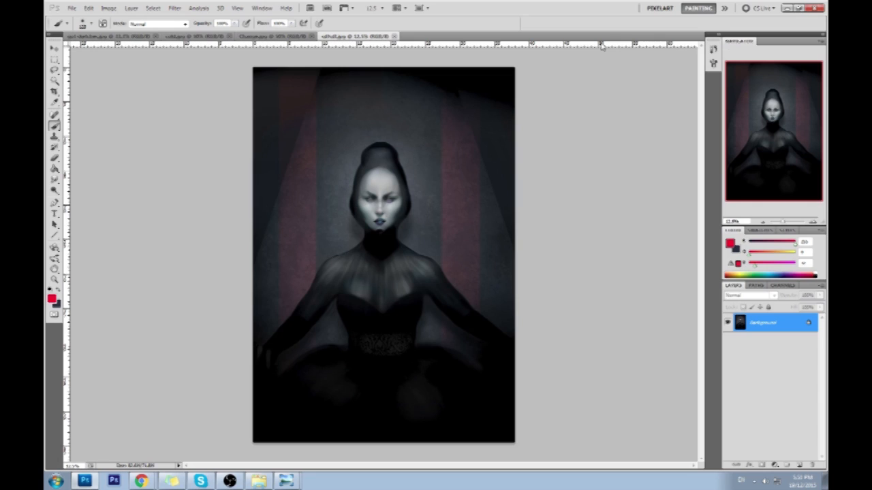
click(259, 480)
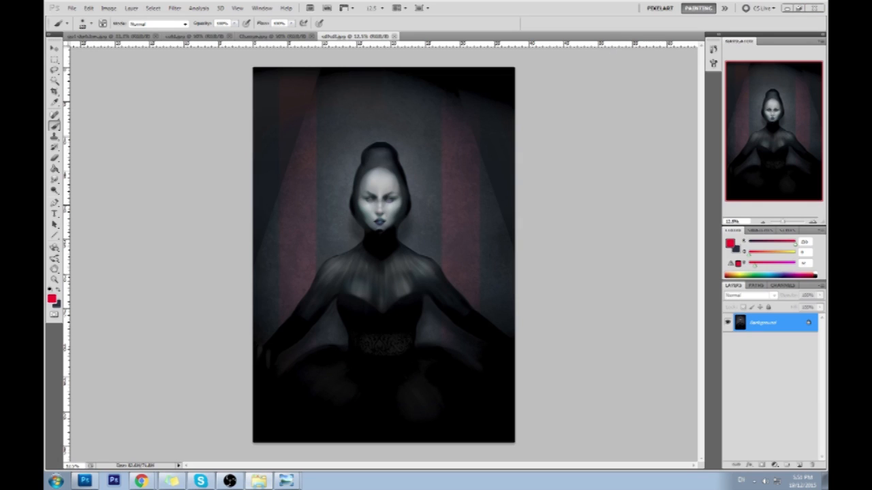
click(592, 38)
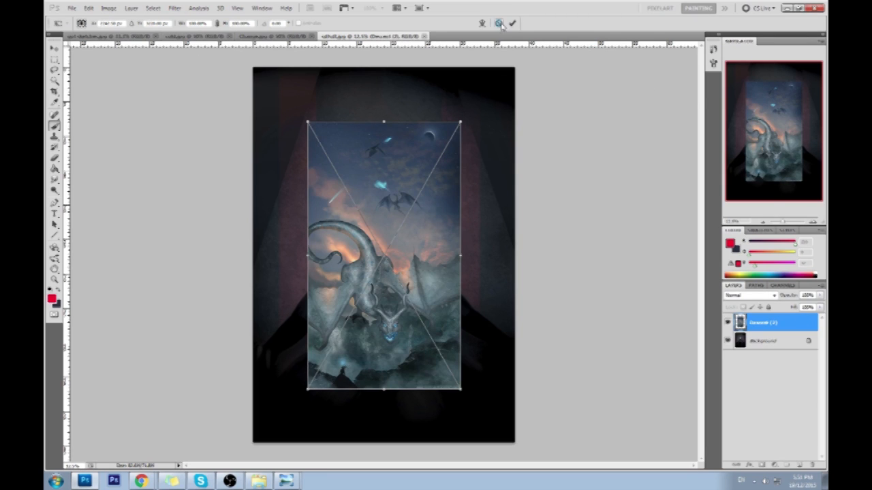
click(504, 22)
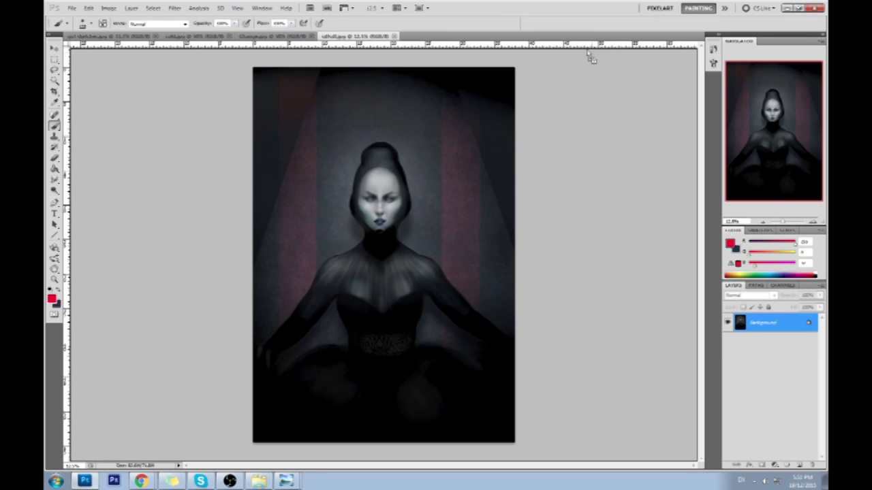
Open the dragon painting as its own document, examine it up close, and undo a trial brush stroke over it
drag(562, 36, 564, 37)
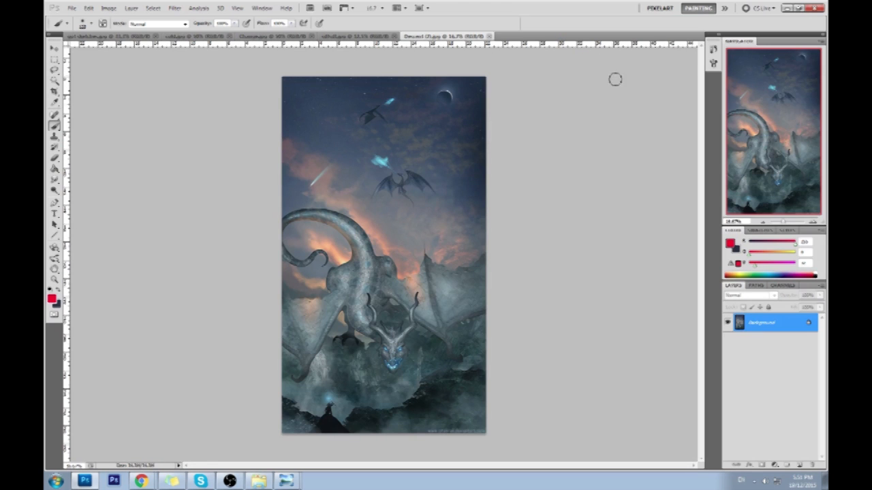
key(ctrl+plus)
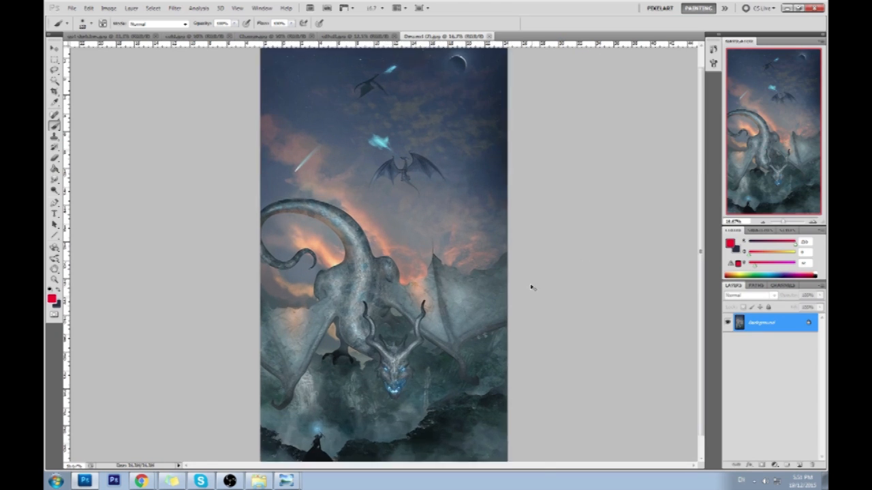
drag(478, 247, 479, 134)
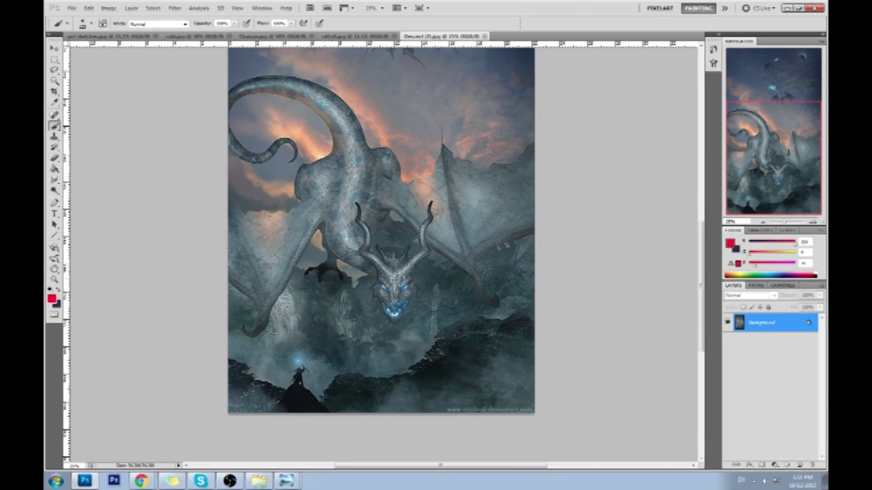
mouse_move(284, 145)
mouse_down()
mouse_move(315, 101)
mouse_move(341, 266)
mouse_move(424, 310)
mouse_up()
key(ctrl+z)
key(ctrl+minus)
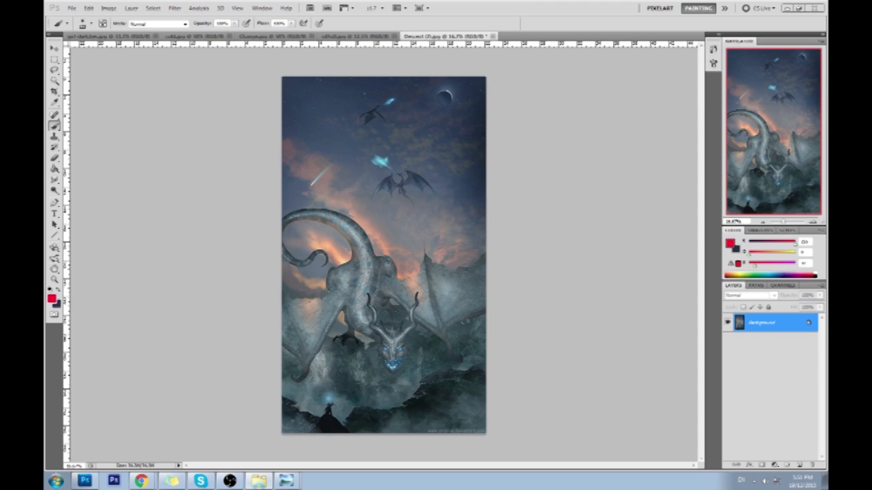
Open the painting of the crowded market with red flags as its own document
drag(585, 54, 581, 38)
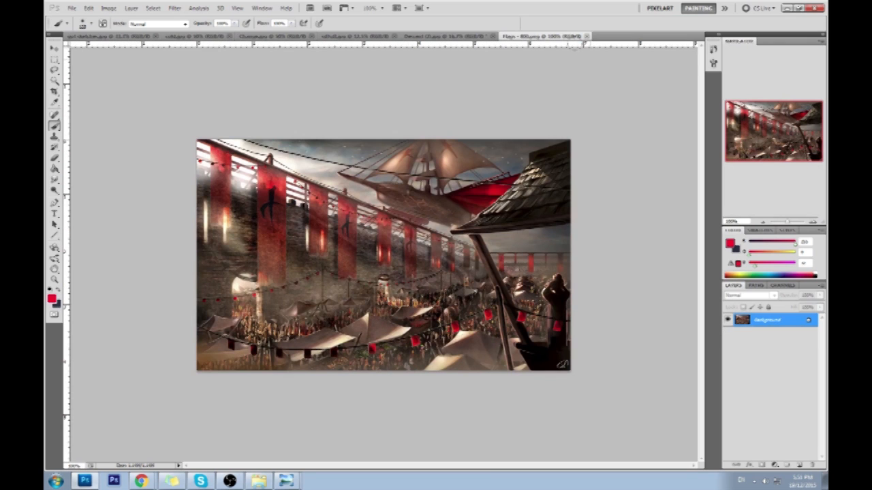
Close the crowded market painting, open the grayscale chick creature painting as its own document, and undo a trial brush stroke over it
click(587, 35)
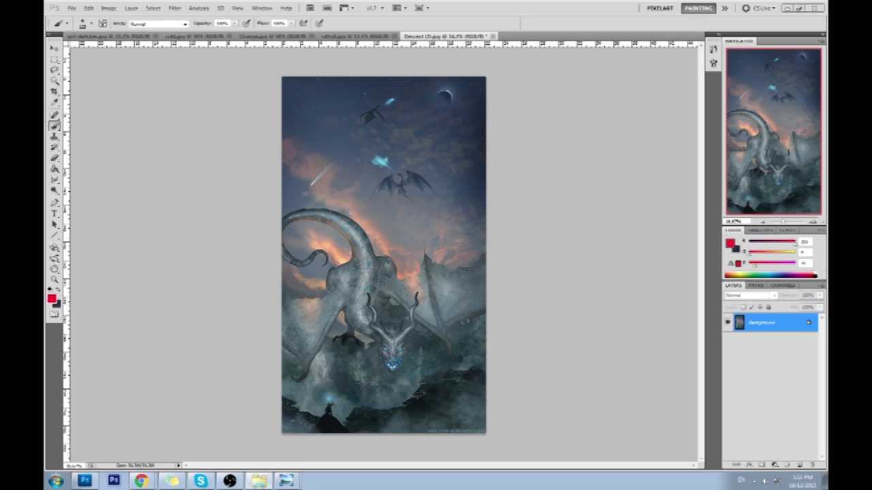
drag(349, 197, 584, 41)
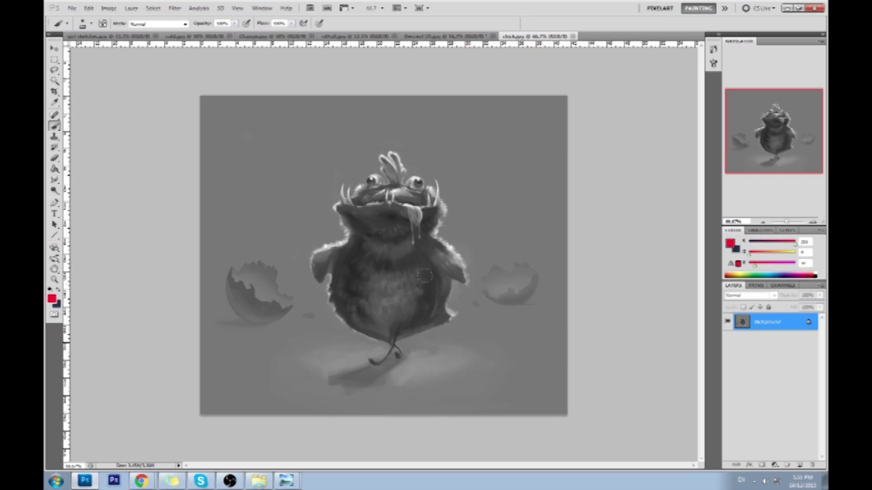
mouse_move(310, 303)
mouse_down()
mouse_move(457, 225)
mouse_move(456, 144)
mouse_move(331, 364)
mouse_up()
key(ctrl+z)
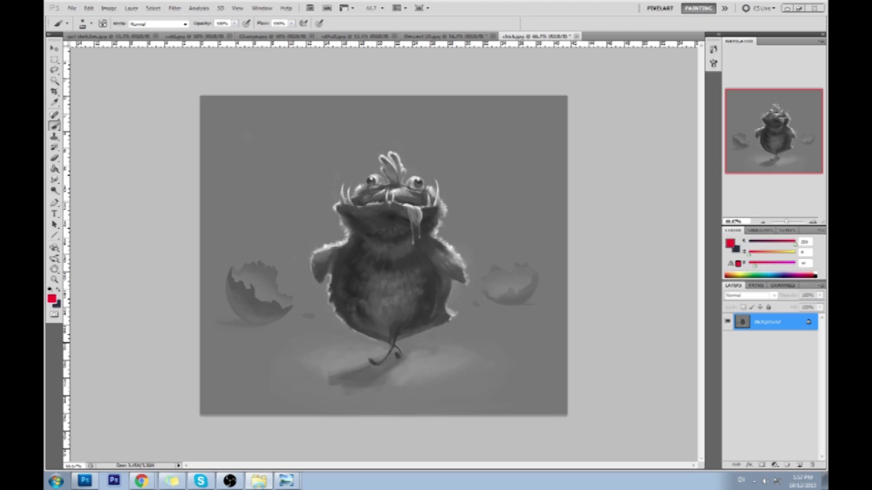
Close all the open example documents, discarding the changes to the dragon and chick paintings
click(234, 35)
click(238, 36)
click(238, 35)
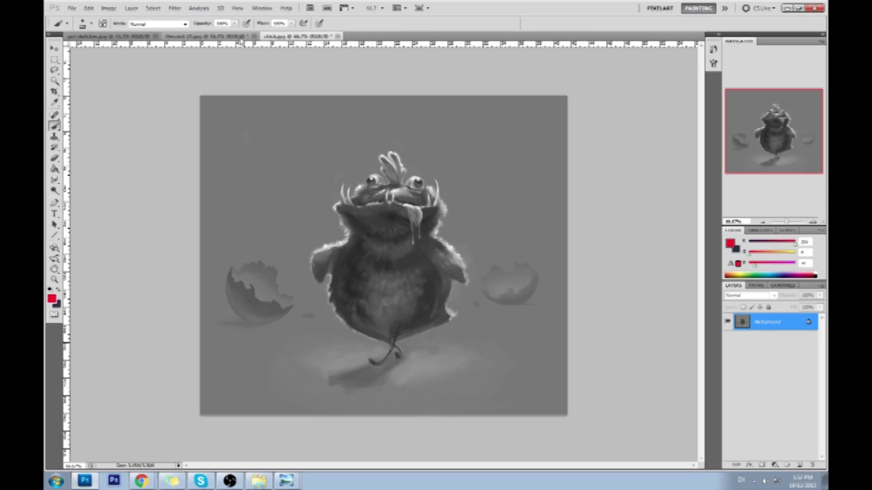
click(254, 36)
click(440, 181)
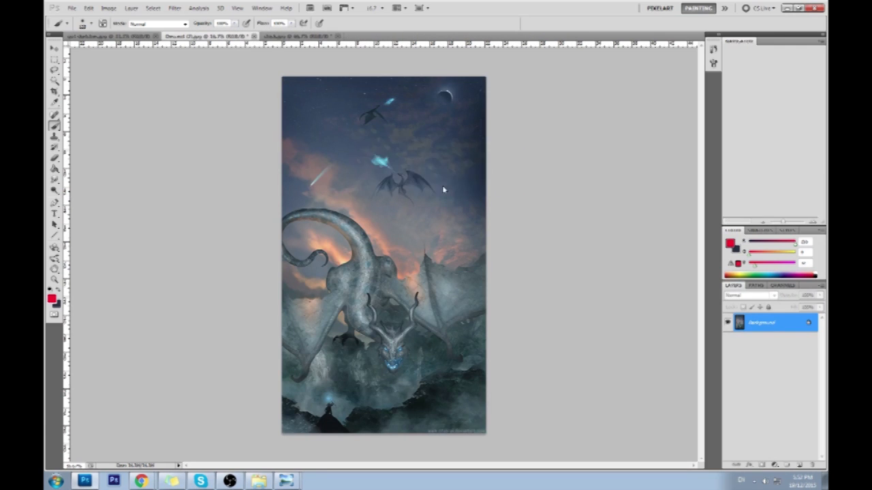
click(239, 35)
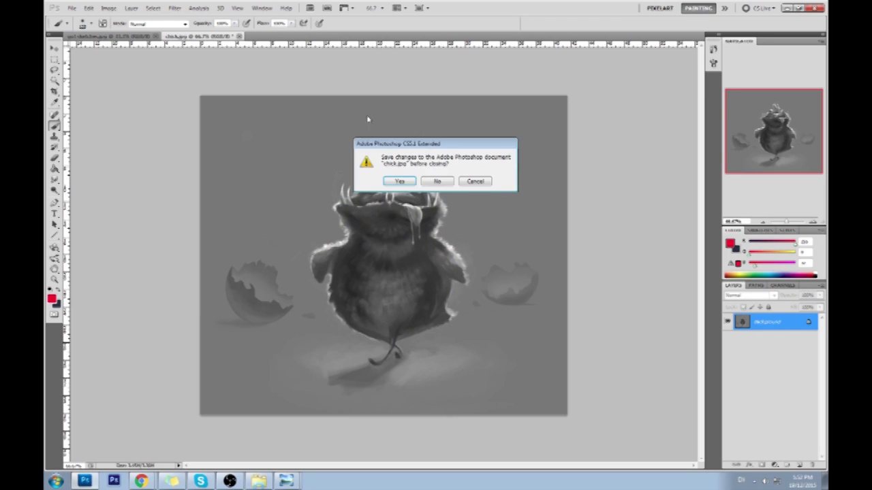
click(446, 179)
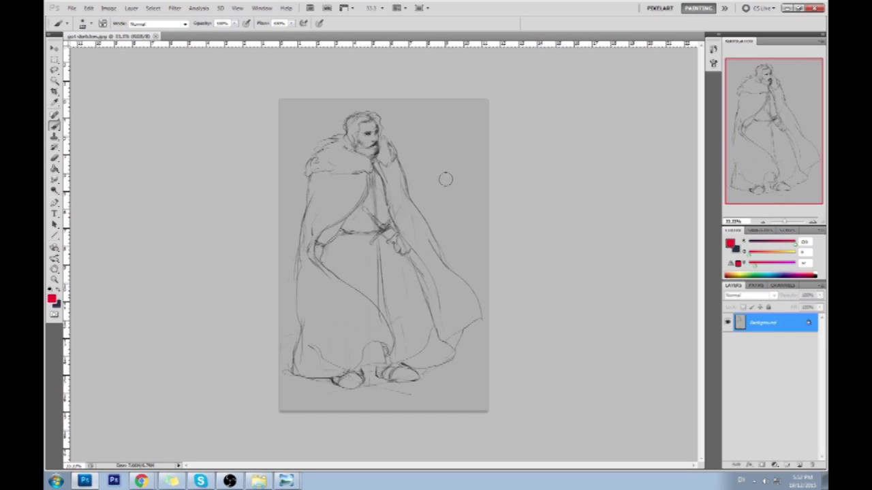
click(156, 37)
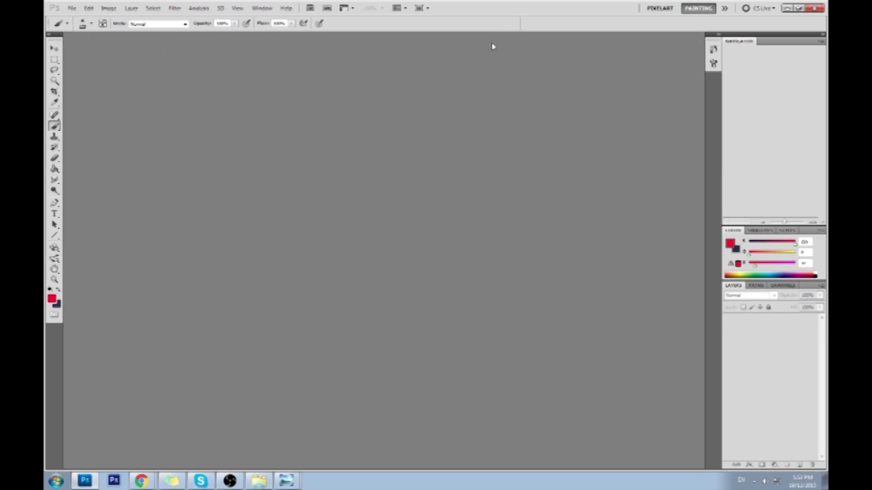
Restore the maximized Photoshop window to a smaller size and check the system calendar and clock
double_click(494, 10)
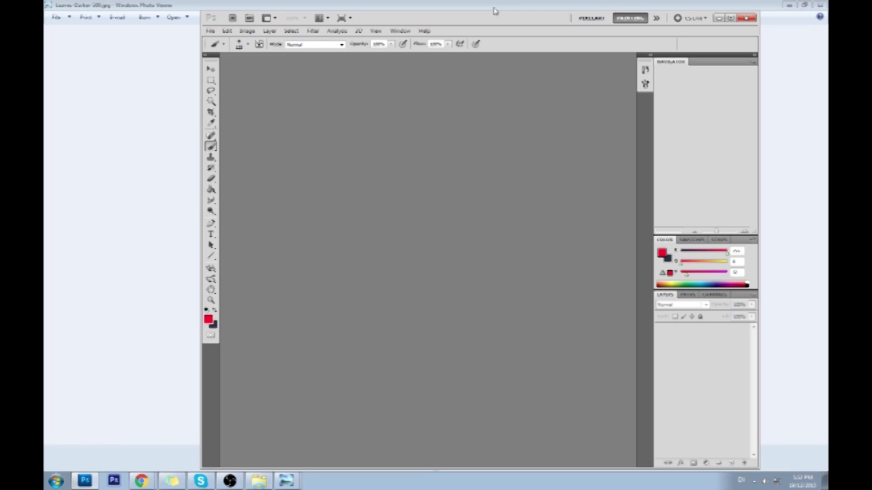
click(803, 482)
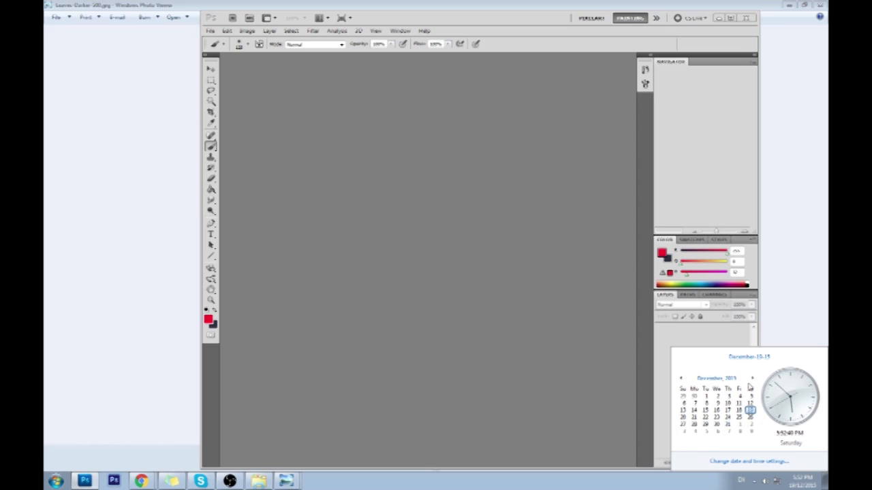
click(532, 25)
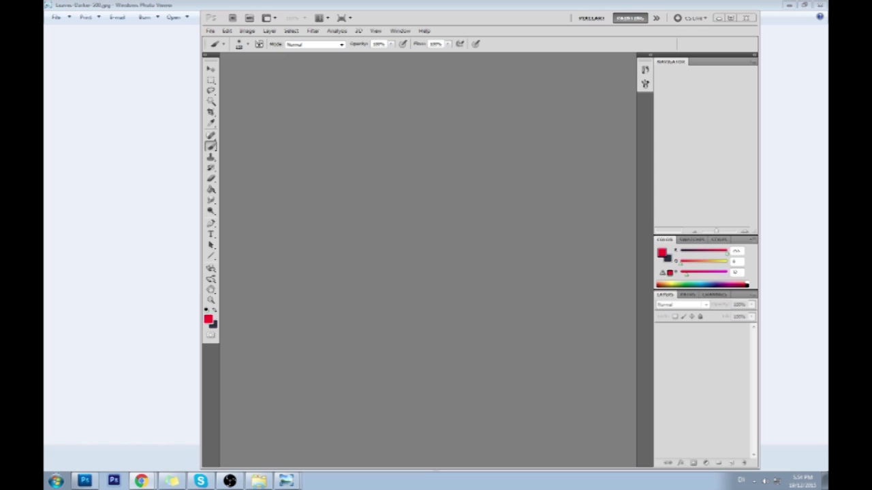
Switch to Chrome, go to youtube.com and search for "pirouette"
click(140, 481)
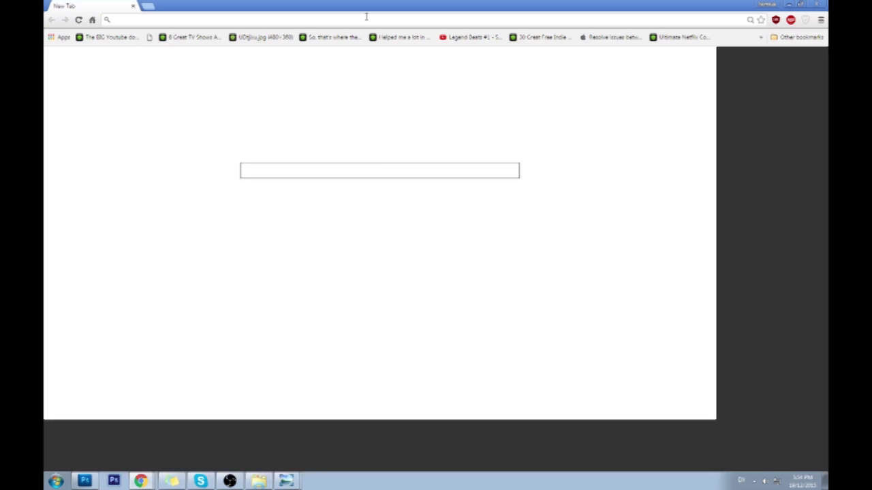
text(youtube.com)
key(Return)
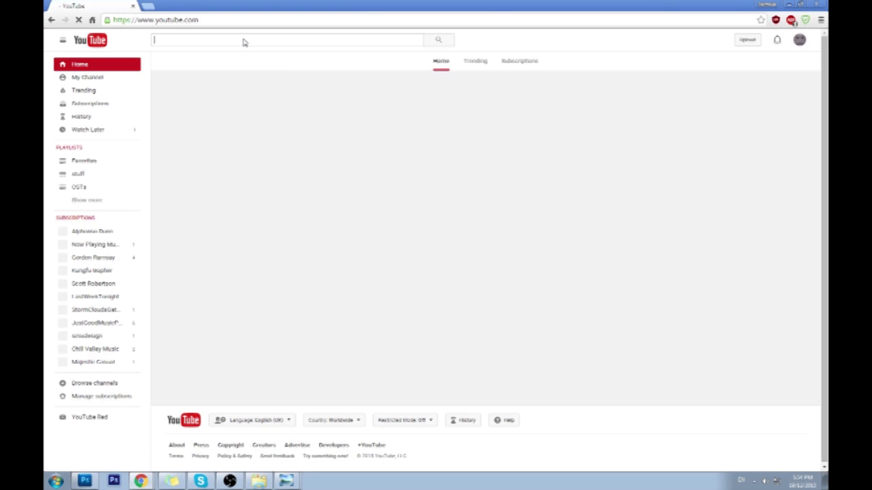
text(pirouette)
key(Return)
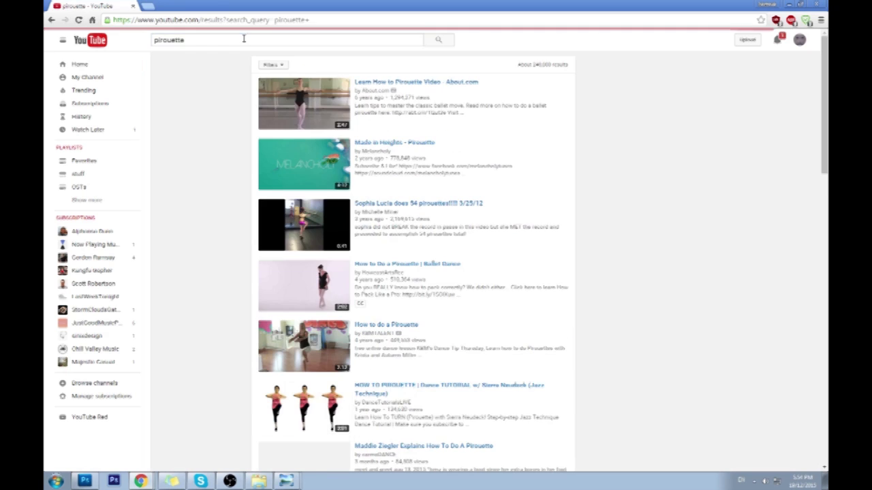
Play the "Learn How to Pirouette Video - About.com" result and pause it during the ballerina's full-body demonstration
click(310, 115)
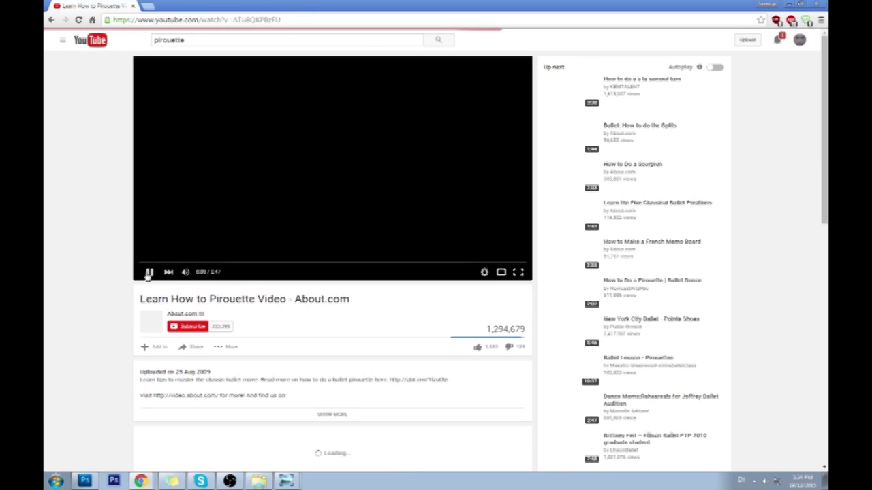
click(149, 273)
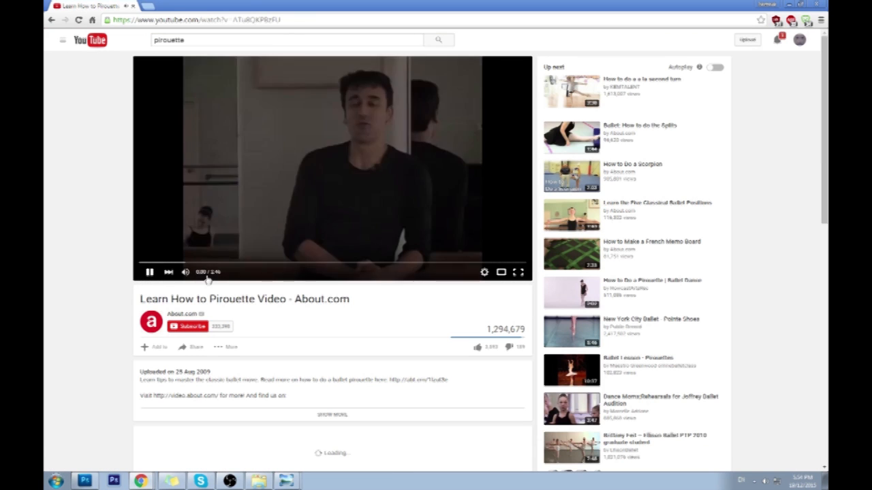
click(199, 262)
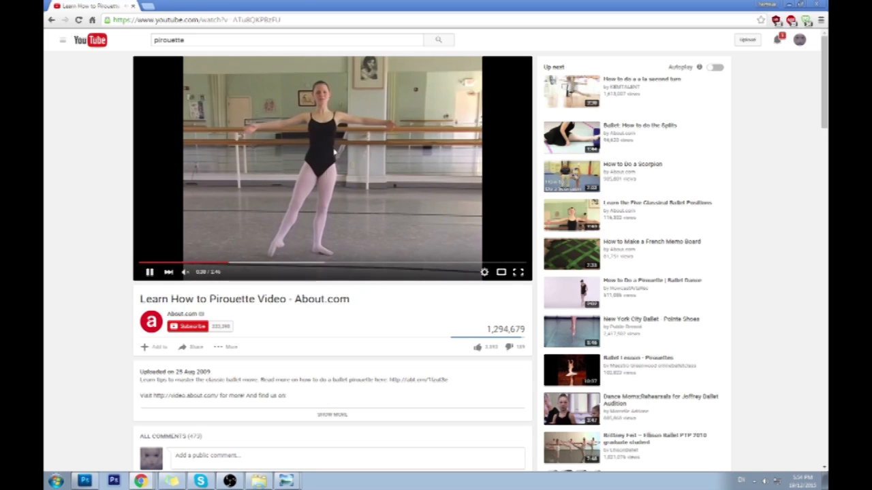
click(149, 273)
click(148, 274)
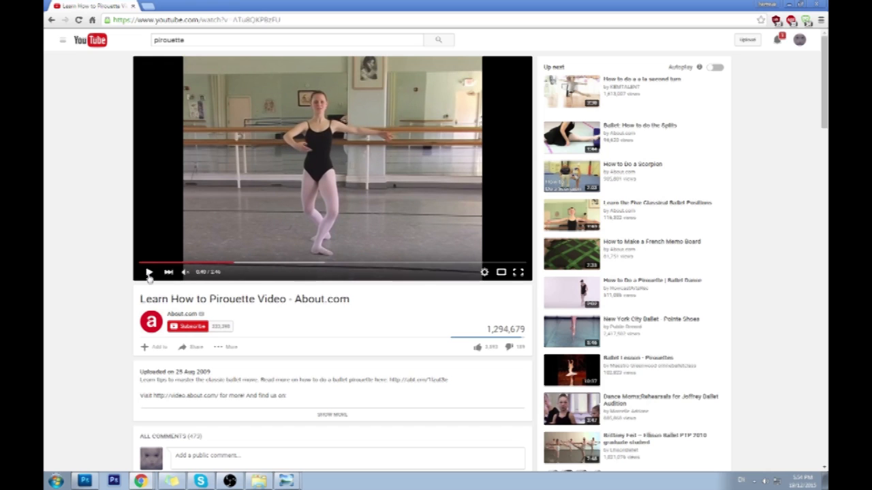
Advance the pirouette demonstration in short play-and-pause bursts to study the dancer's successive poses
click(149, 272)
click(149, 273)
click(148, 272)
click(148, 273)
click(149, 273)
click(148, 272)
click(149, 272)
click(148, 273)
click(149, 272)
click(148, 272)
click(149, 273)
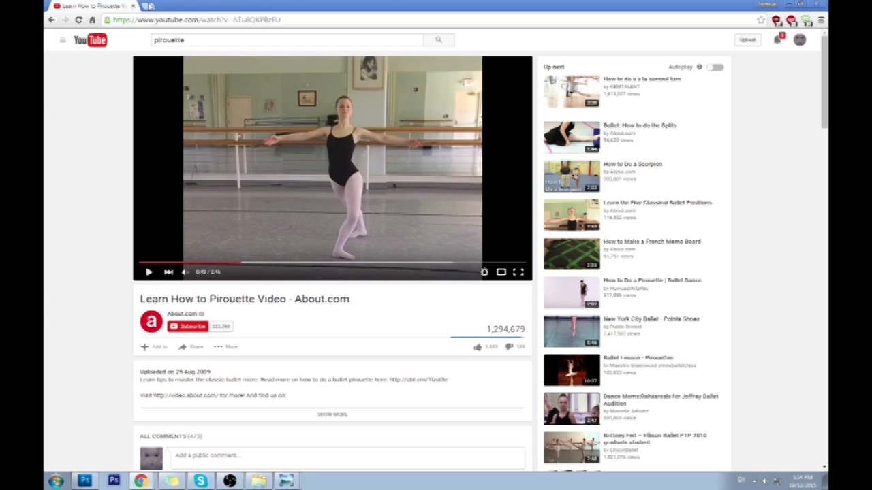
Search Google in a separate tab for "good reference matrial for student for gesture for anatomy"
click(147, 6)
text(good ref)
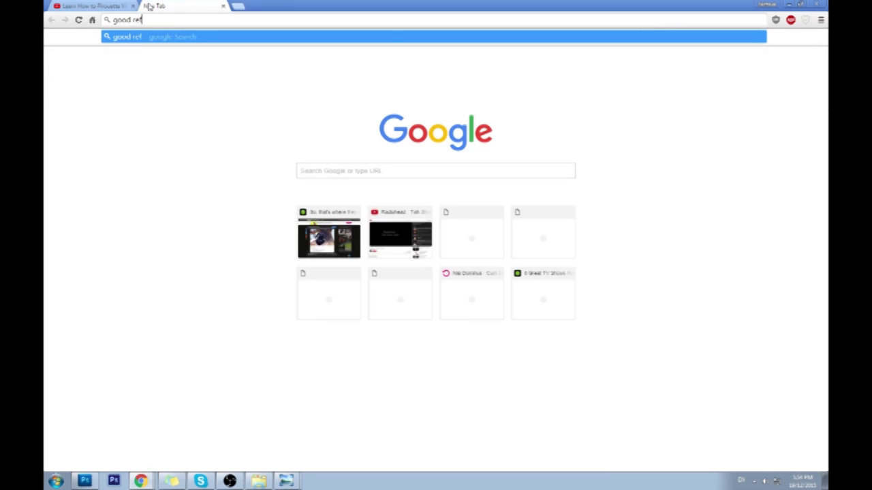
text(erence matrial for)
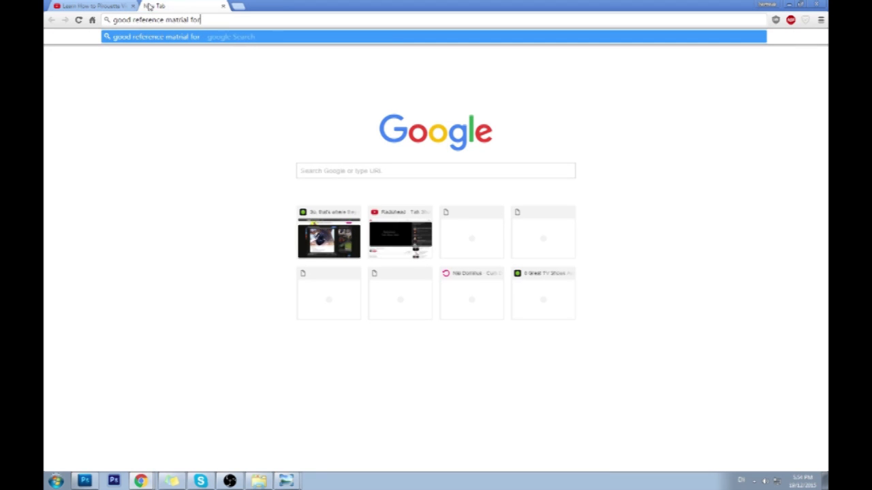
text( student for )
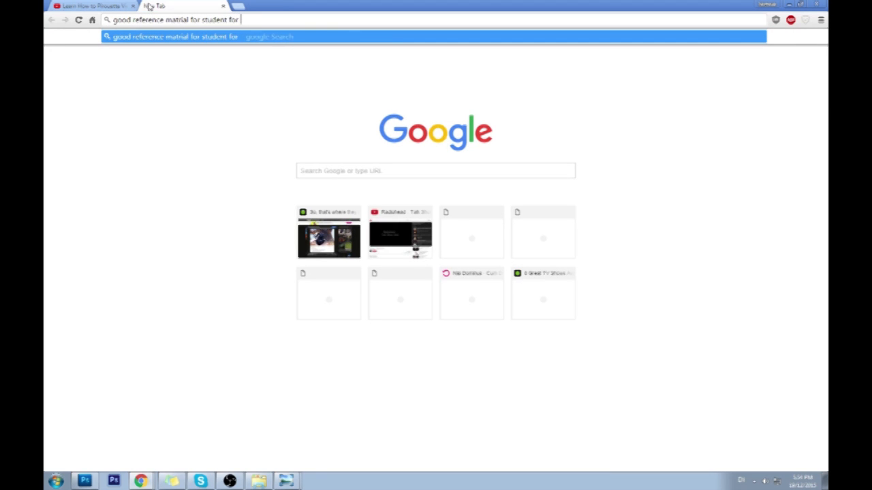
text(gesture for anatomy)
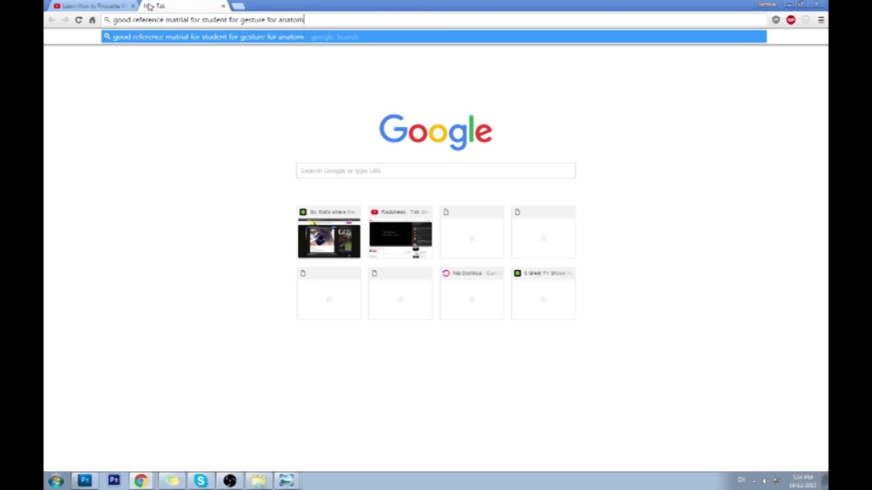
key(Return)
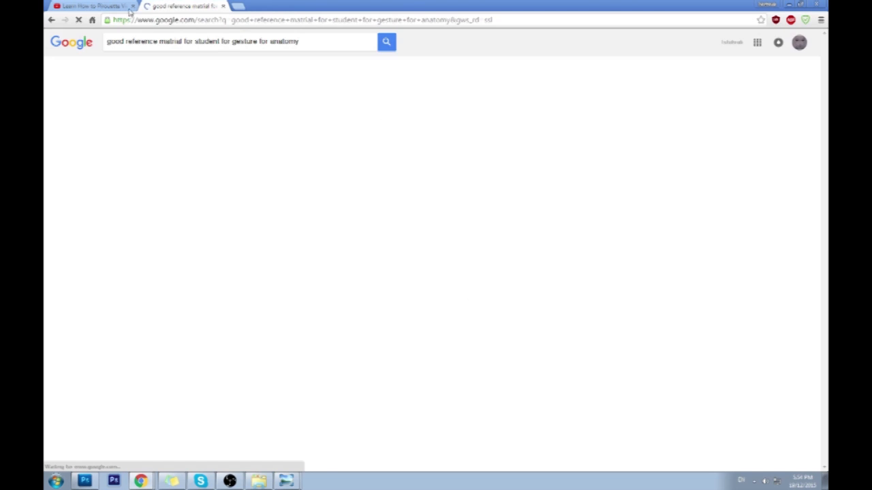
Return to the pirouette video, skip ahead to 1:11 and 1:25, and pause it
click(91, 5)
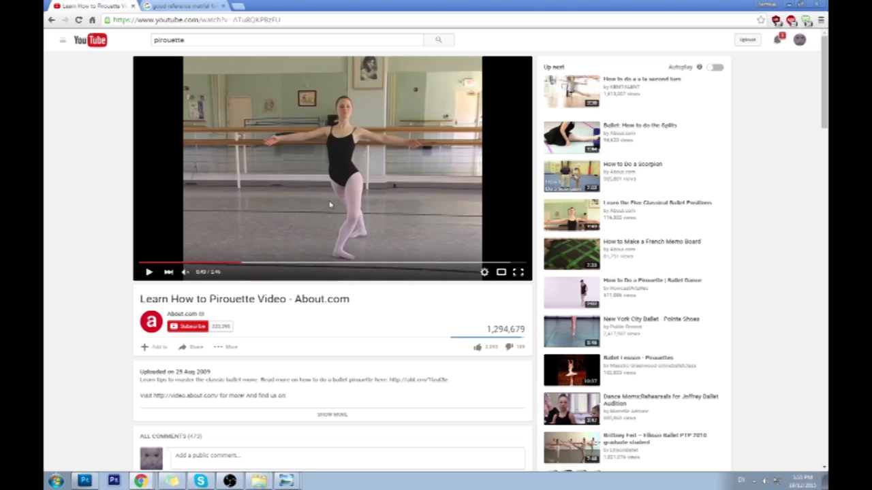
click(147, 273)
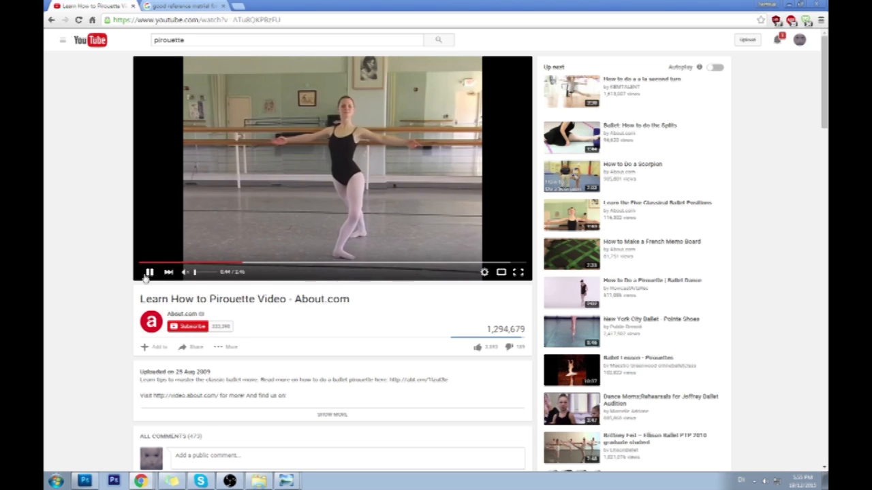
click(300, 264)
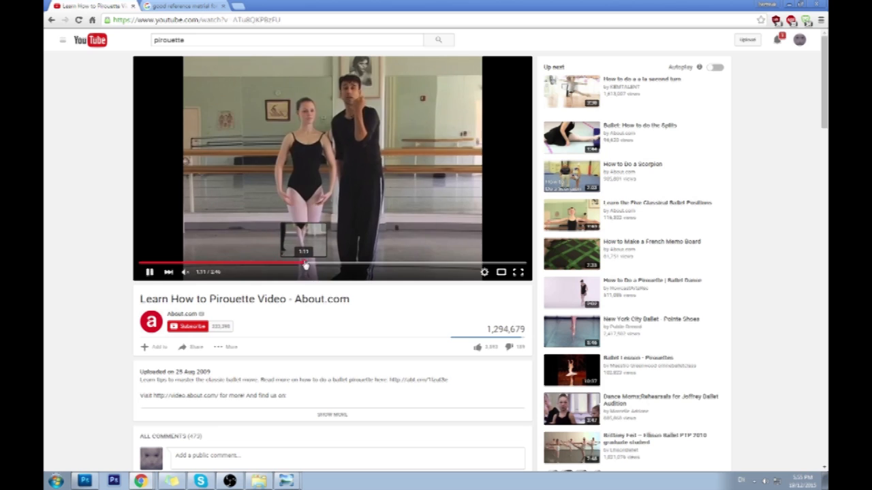
click(336, 263)
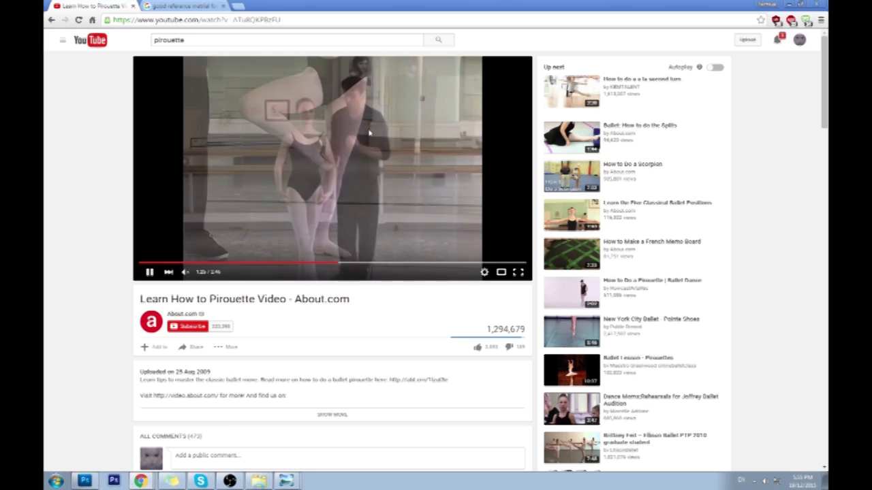
click(286, 163)
Search YouTube for "tiger stance wushu" instead of pirouette
double_click(207, 41)
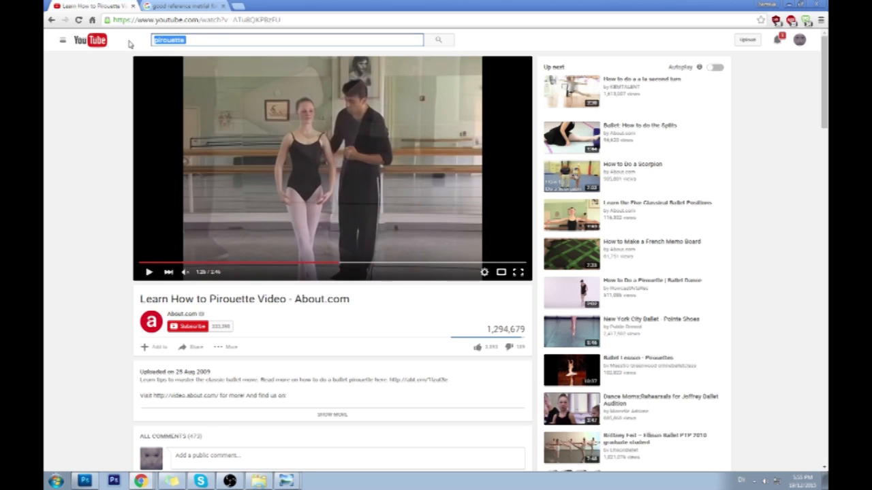
text(how to)
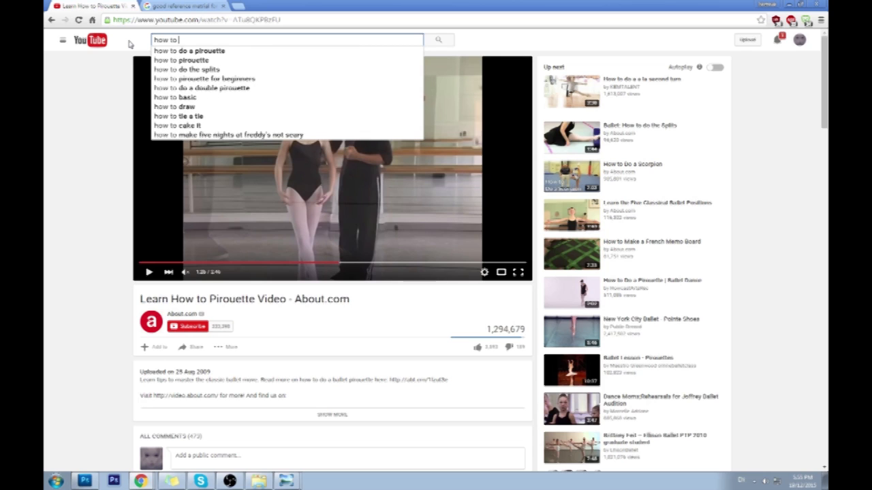
key(ctrl+a)
text(tiger stance )
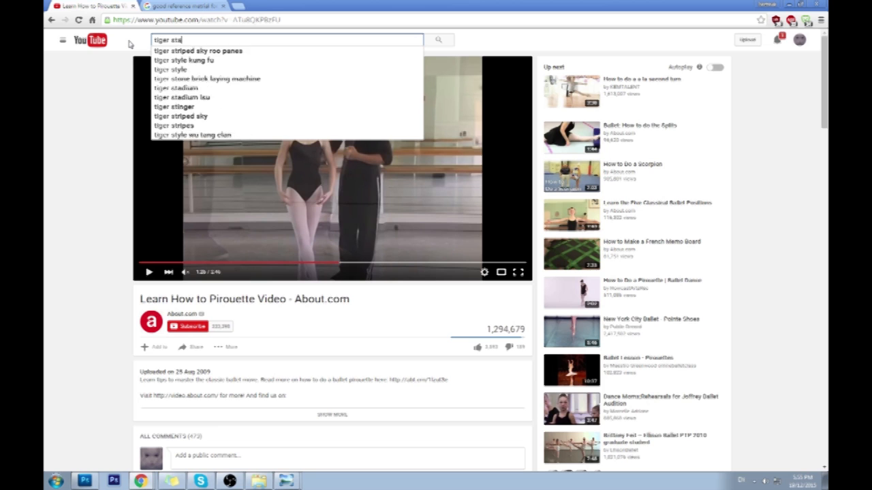
text(wushu)
key(Return)
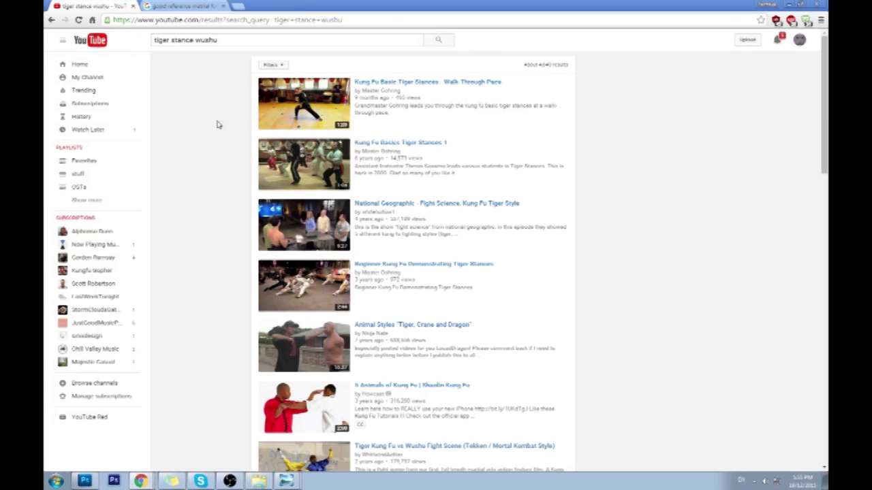
Play "Kung Fu Basic Tiger Stances - Walk-Through Pace", skip ahead to 0:19, and pause it on the wide stance seen from behind
click(287, 108)
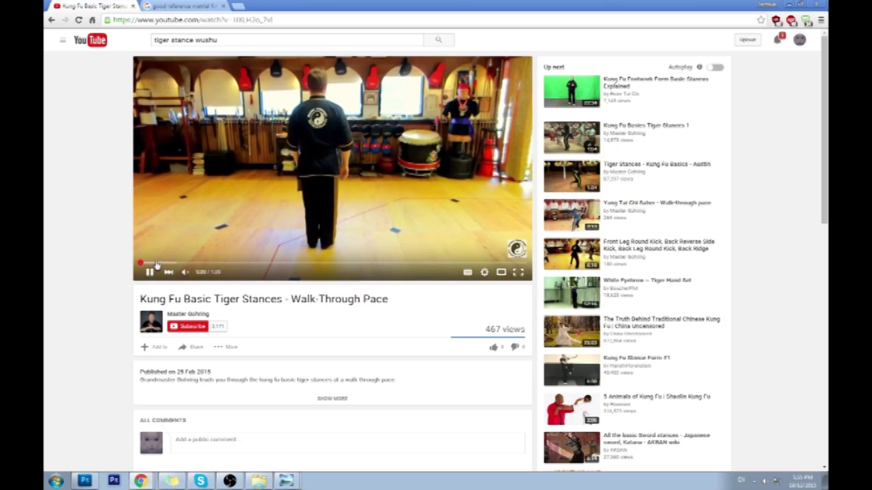
click(252, 263)
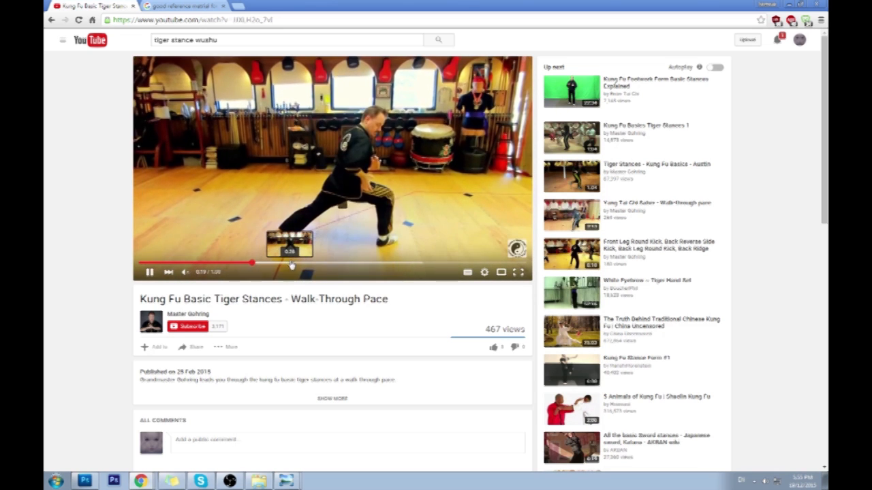
click(148, 272)
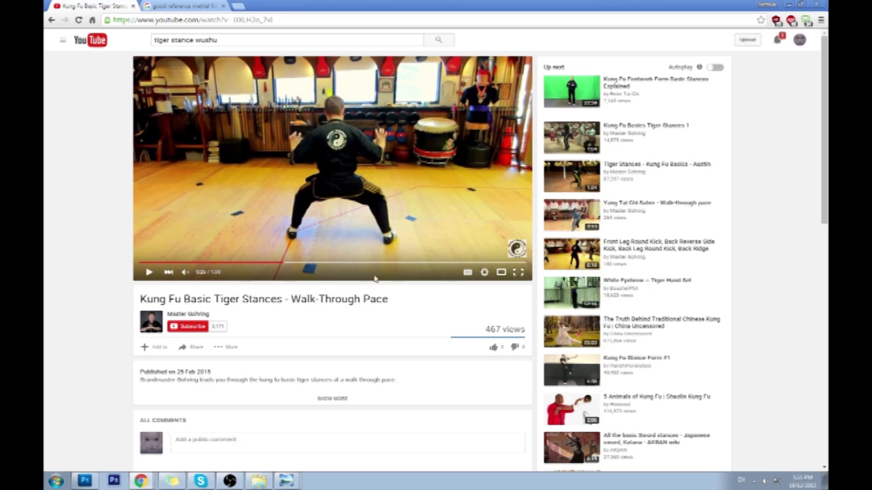
Step through the tiger stance video by alternately playing and pausing it to examine successive poses, stopping at 0:32
click(779, 42)
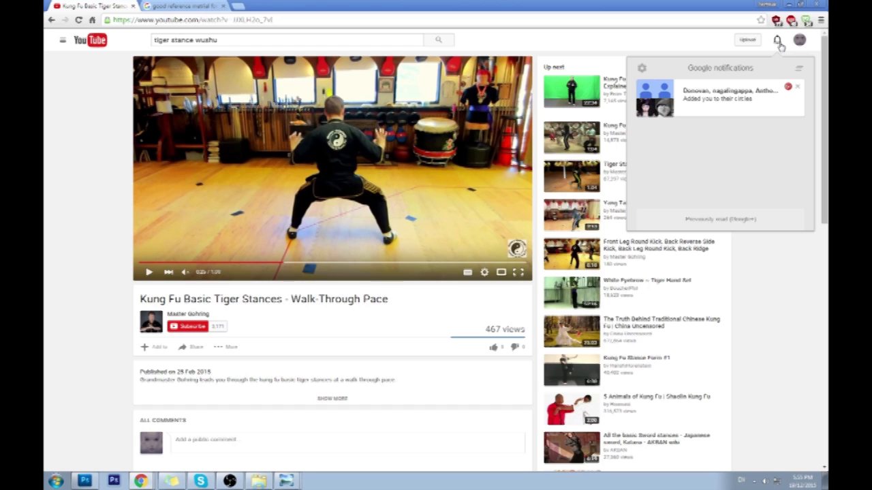
click(149, 274)
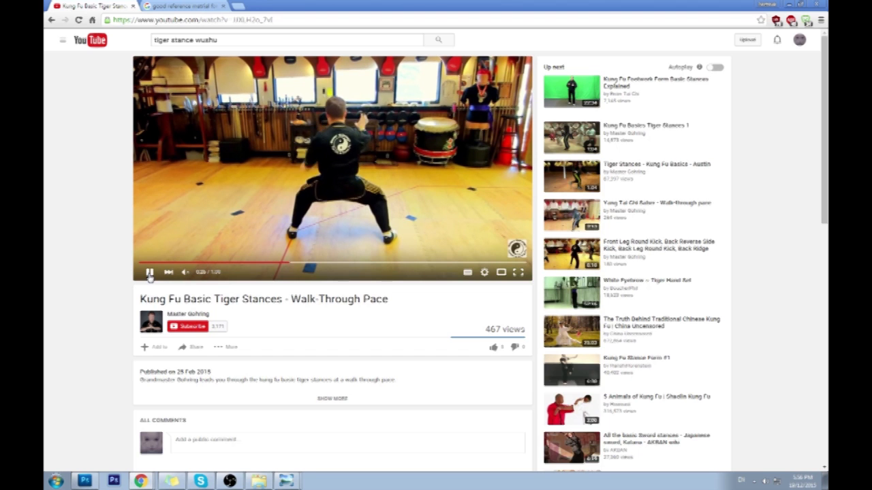
click(149, 273)
click(149, 273)
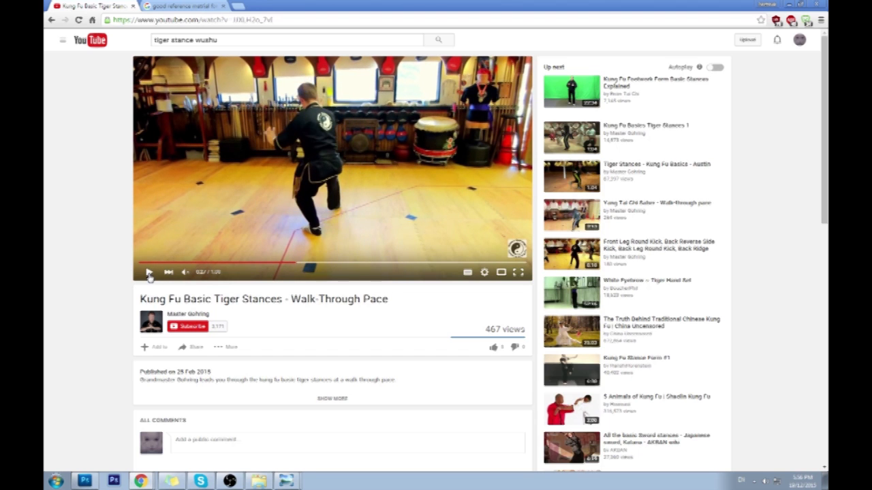
click(149, 273)
click(149, 273)
click(149, 273)
click(149, 273)
click(149, 273)
click(149, 273)
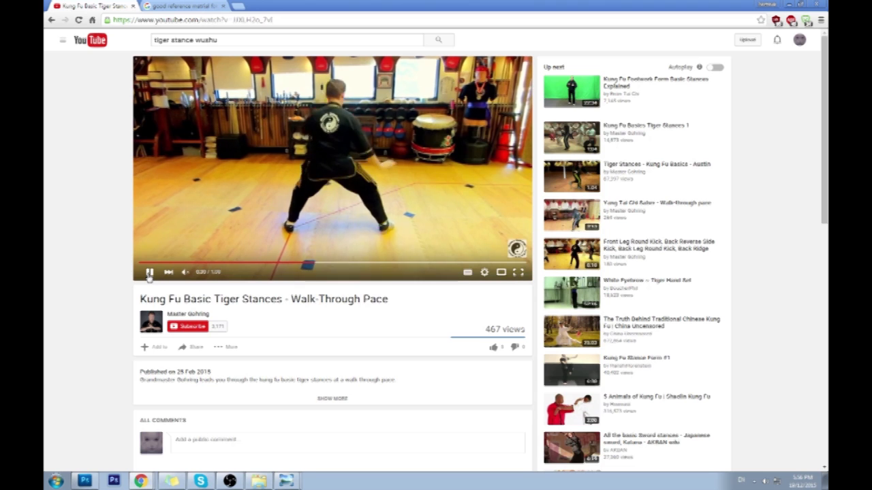
click(149, 273)
click(149, 274)
click(150, 273)
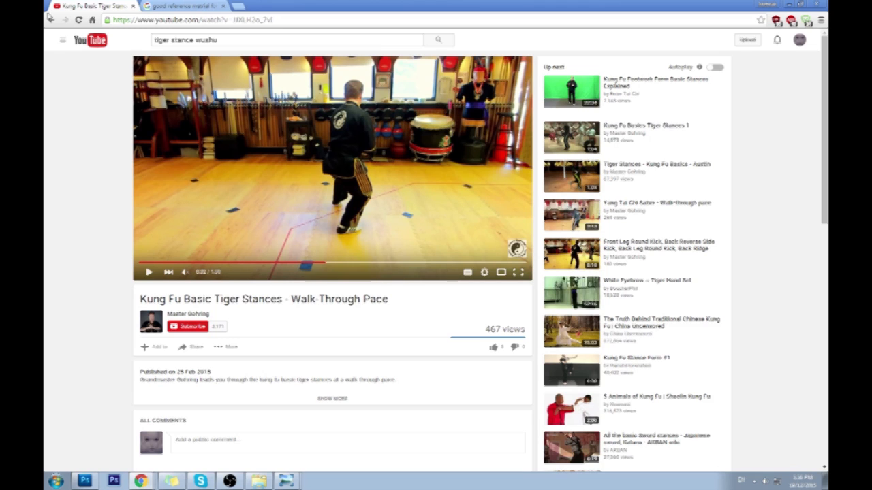
Close the YouTube browser window, the empty Photoshop window and the photo viewer showing the portrait painting
double_click(320, 9)
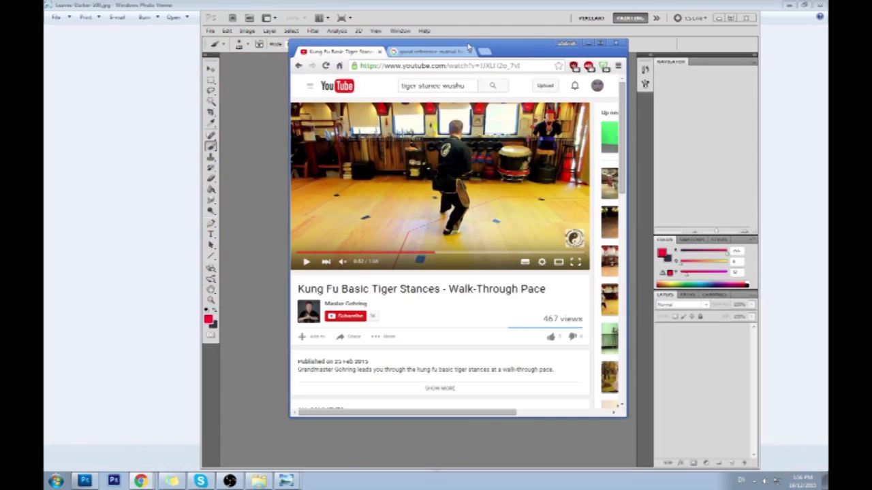
click(617, 47)
drag(536, 24, 519, 21)
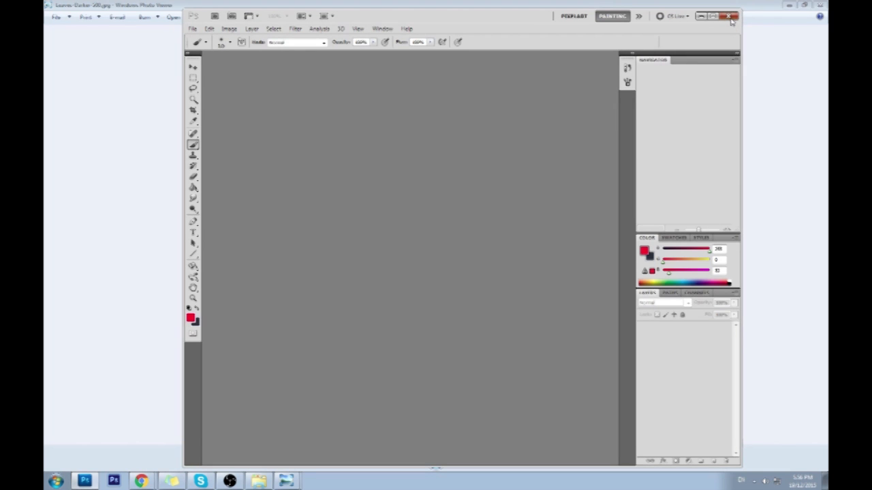
click(731, 20)
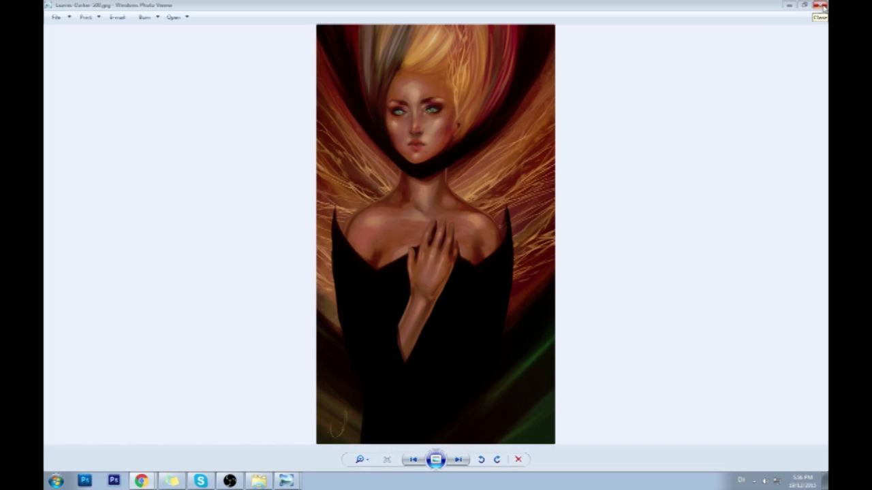
click(822, 6)
click(822, 6)
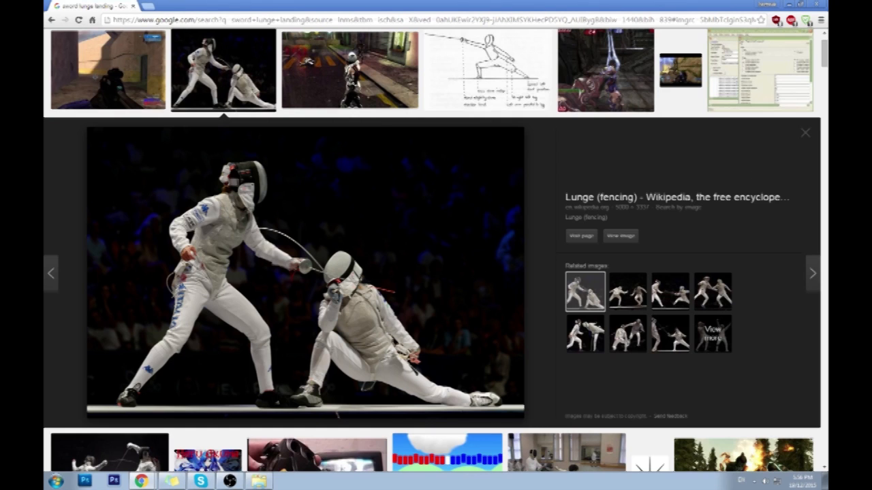
Check the current date and time in the system calendar and dismiss it
click(793, 480)
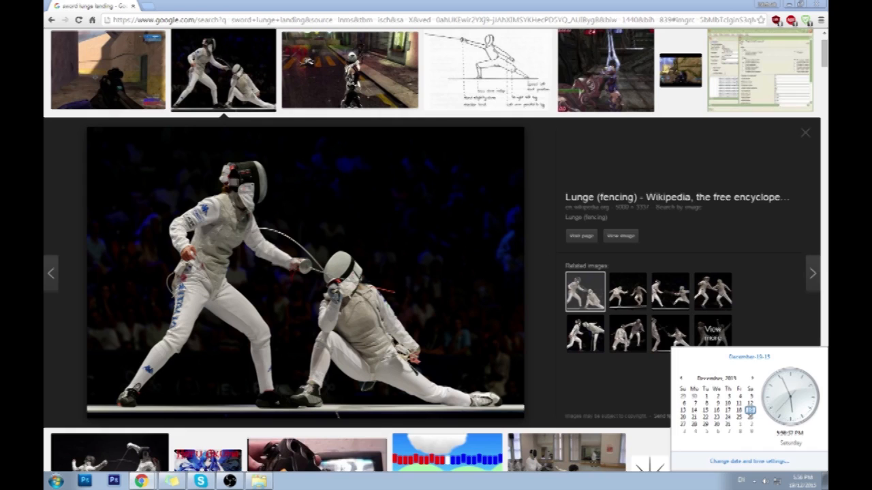
key(Escape)
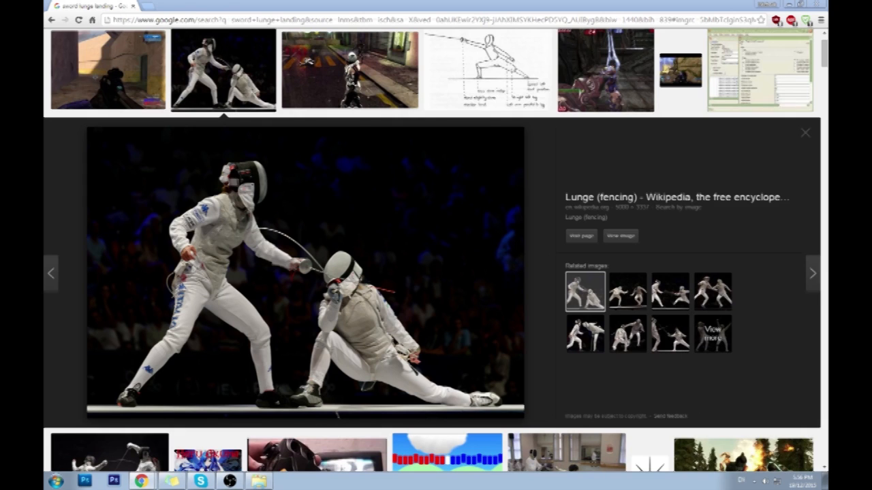